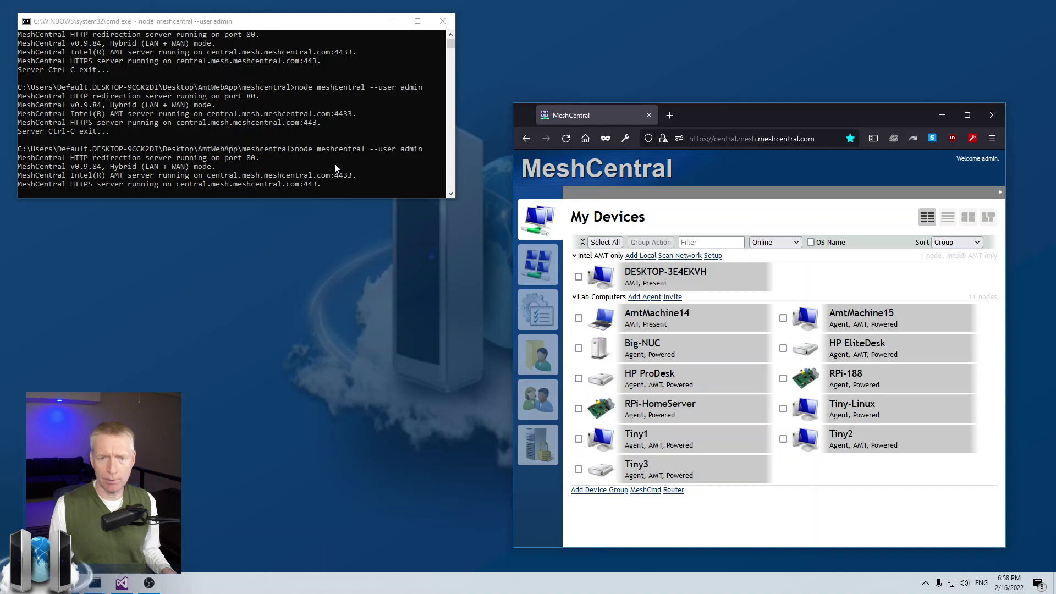
Start AmtMachine15's remote desktop session, then return to the all-devices list.
click(871, 327)
click(644, 193)
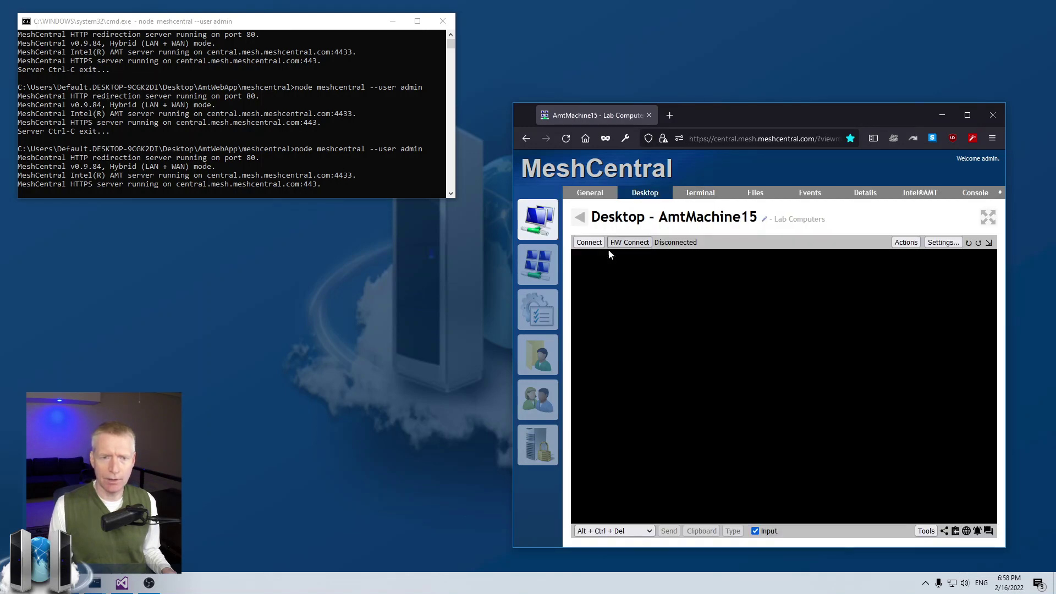
click(589, 241)
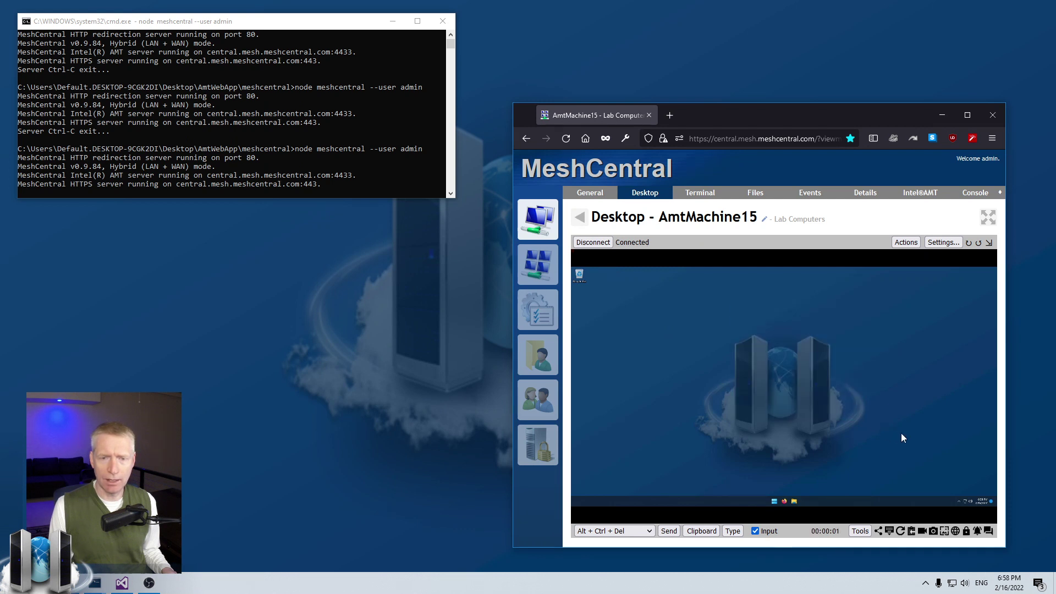
click(537, 222)
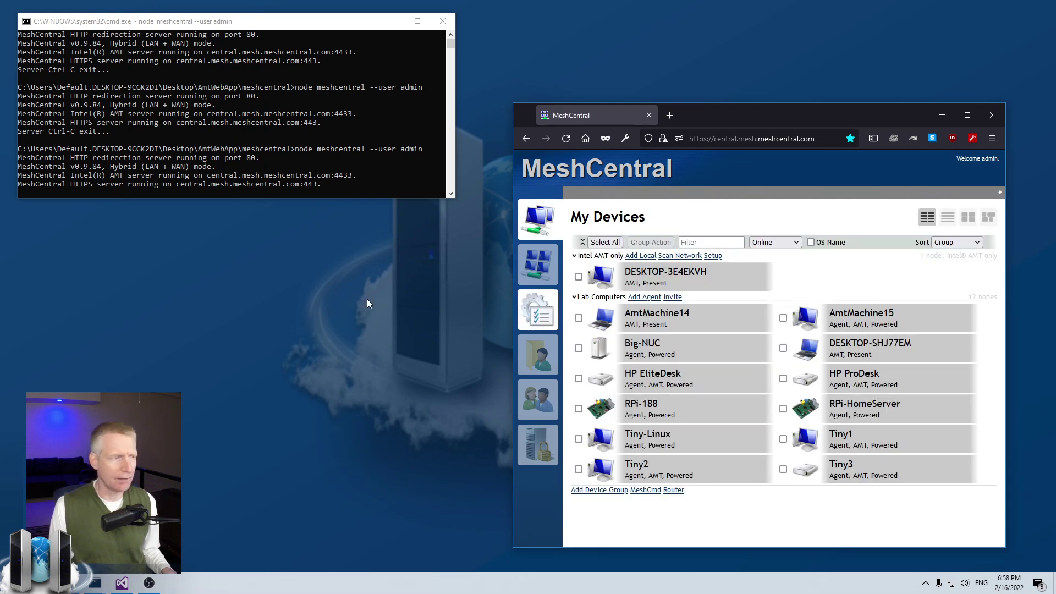
click(430, 256)
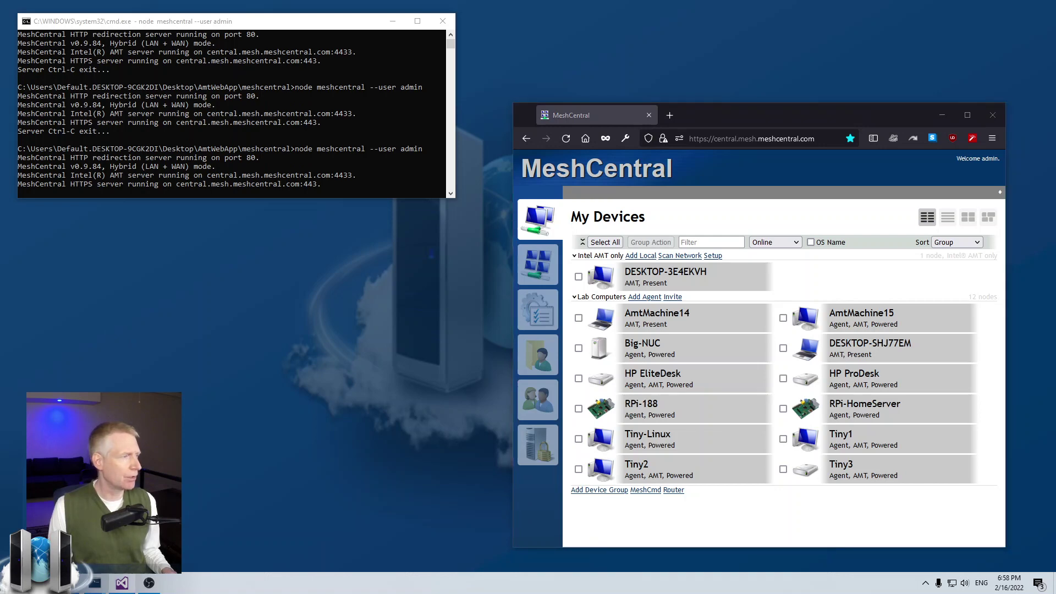
In config.json, change the line 10 title from MeshCentral to Bob, add "title2": "Joe", and save.
click(121, 583)
drag(443, 166, 246, 156)
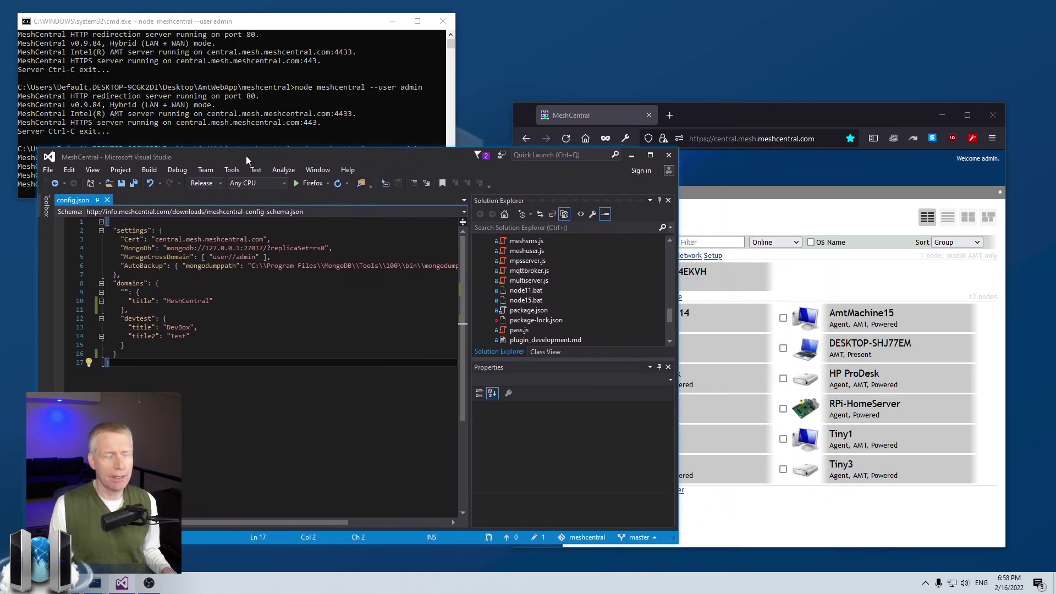
click(634, 141)
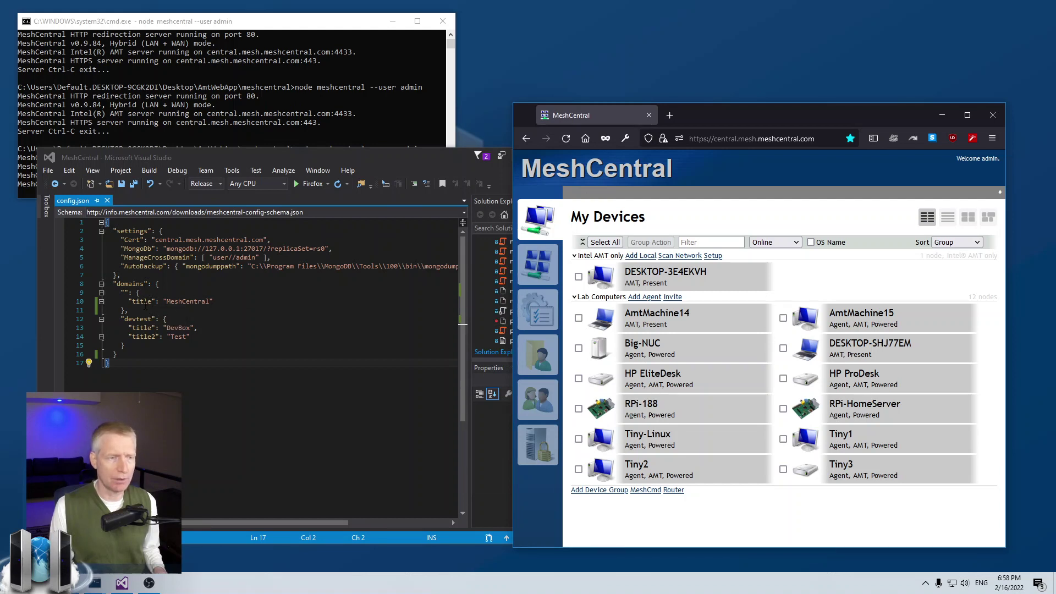
click(188, 301)
double_click(189, 302)
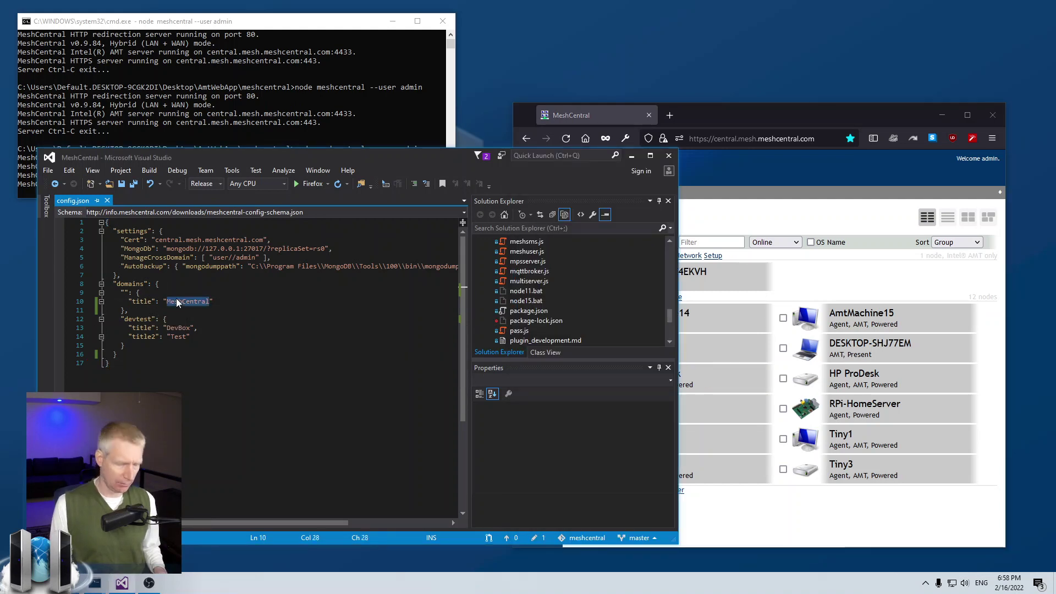
text(Bob)
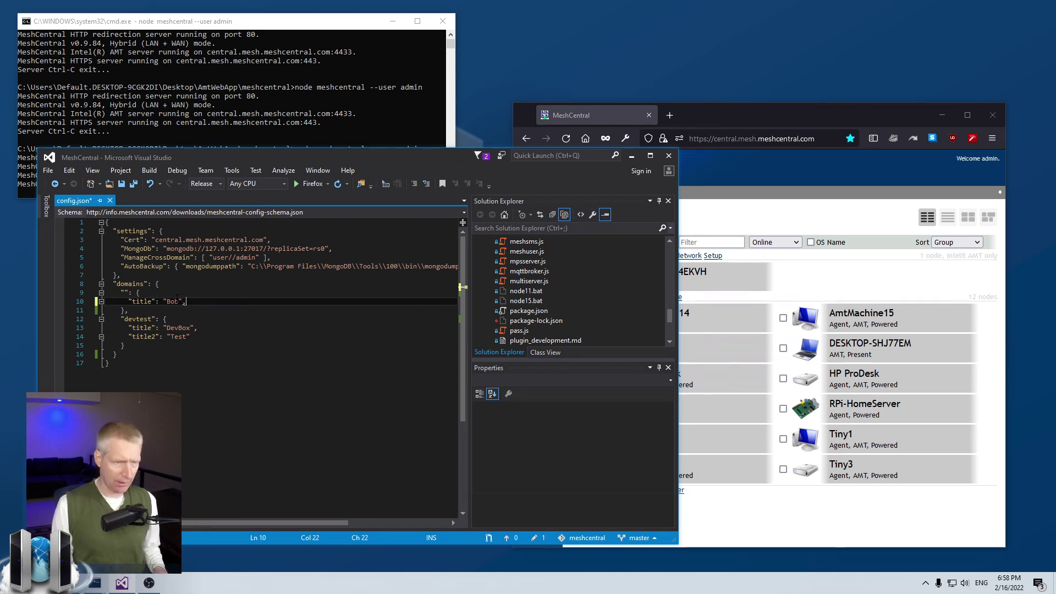
key(Return)
text("title2": "Joe)
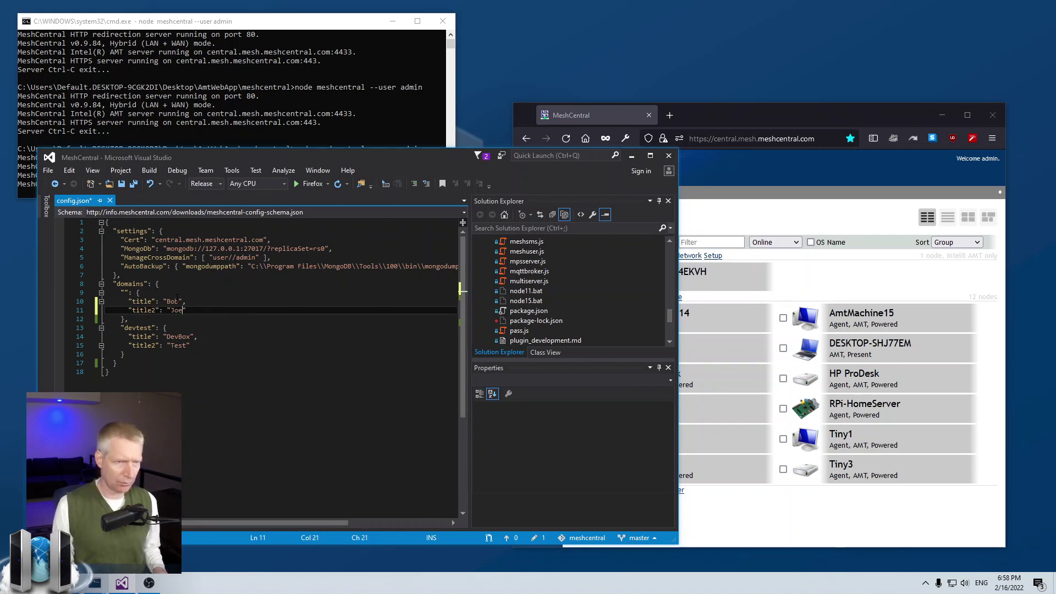
key(ctrl+s)
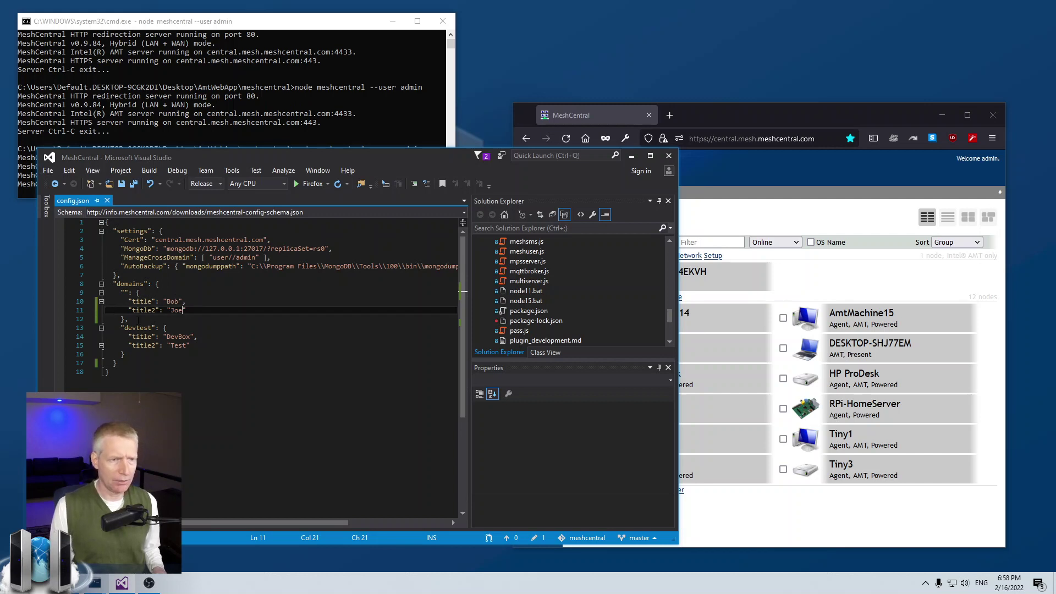
Stop the server, rerun 'node meshcentral --user admin', and reload the MeshCentral page.
click(304, 82)
key(ctrl+c)
text(cls)
key(Return)
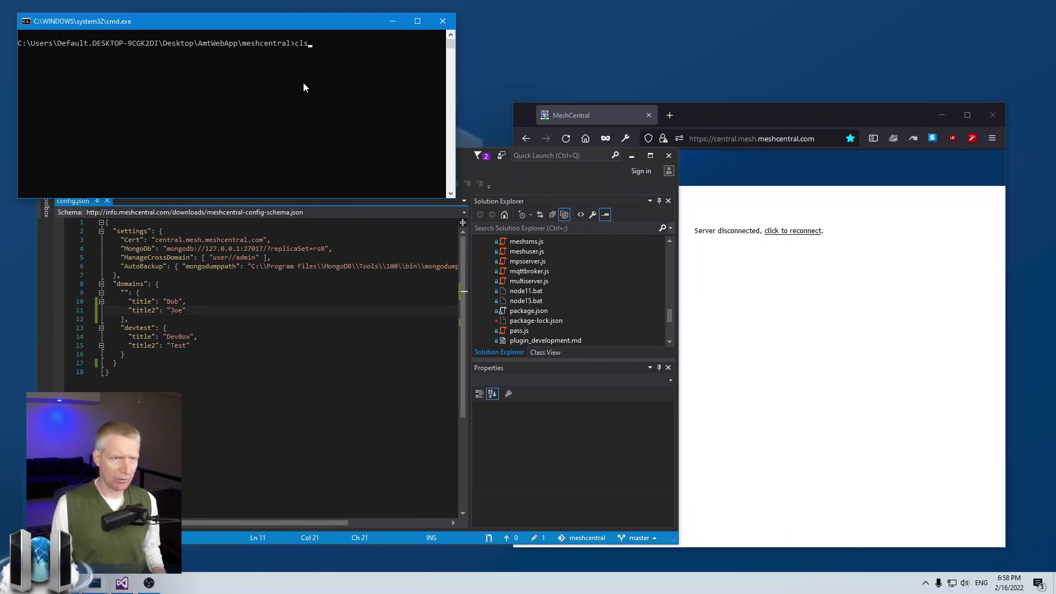
key(Up)
key(Return)
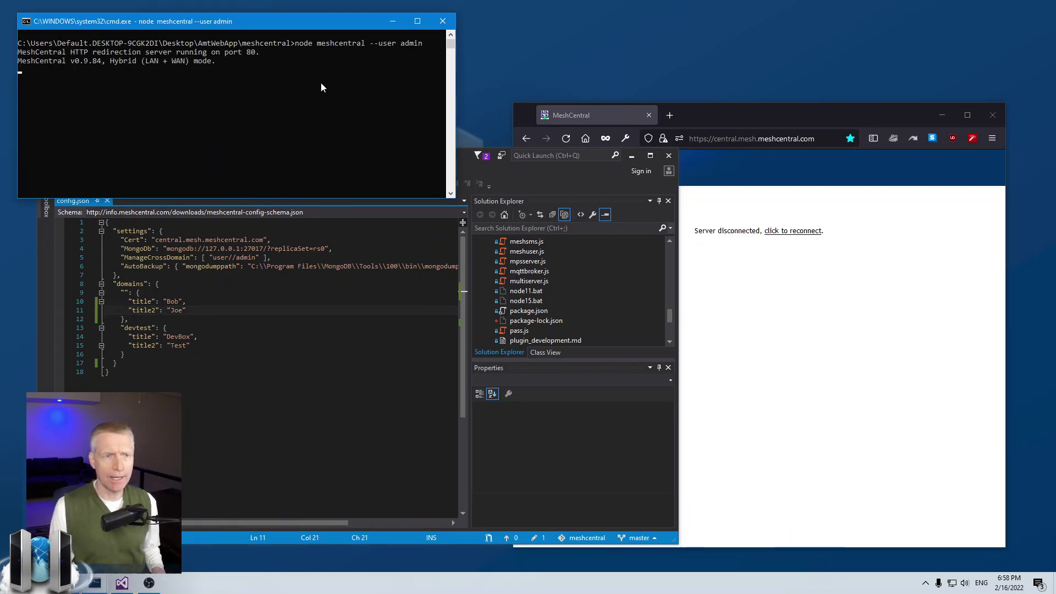
click(819, 229)
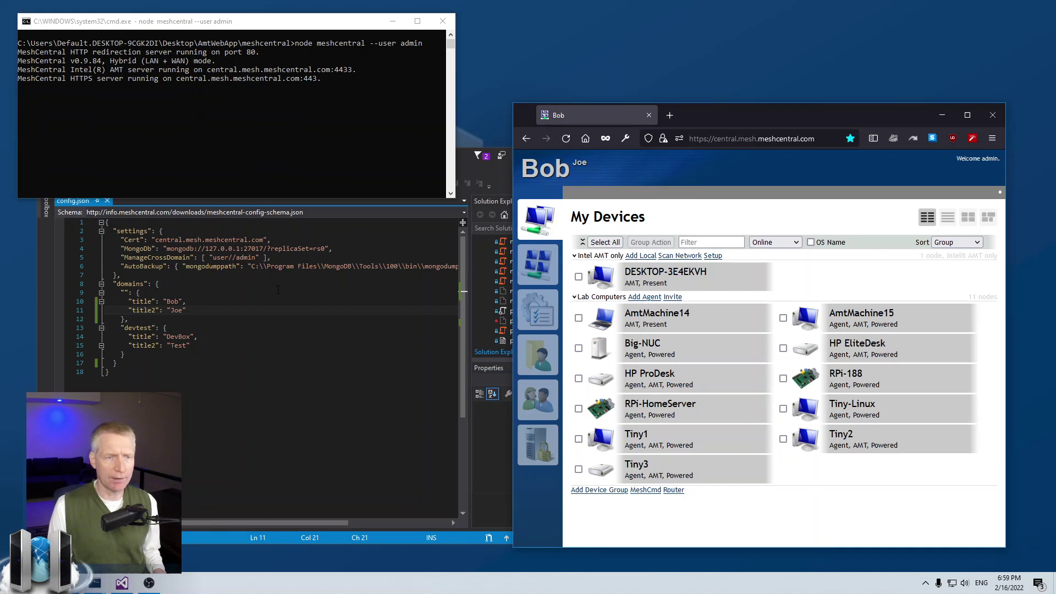
Reload the Bob-titled MeshCentral page to refresh the device list.
click(566, 147)
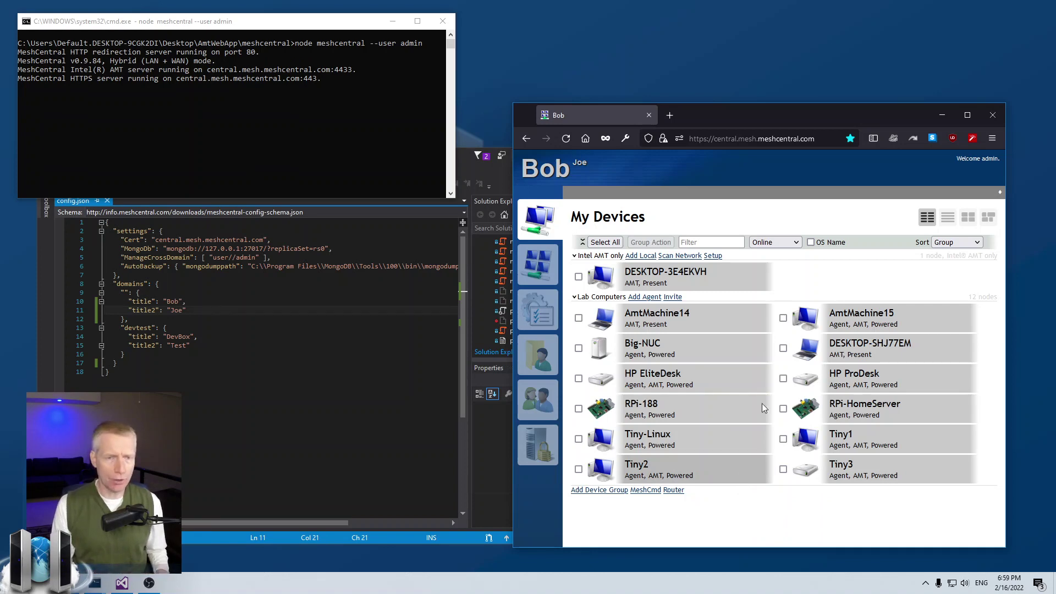
Hide the browser and Visual Studio, and open File Explorer on AmtWebApp.
click(940, 116)
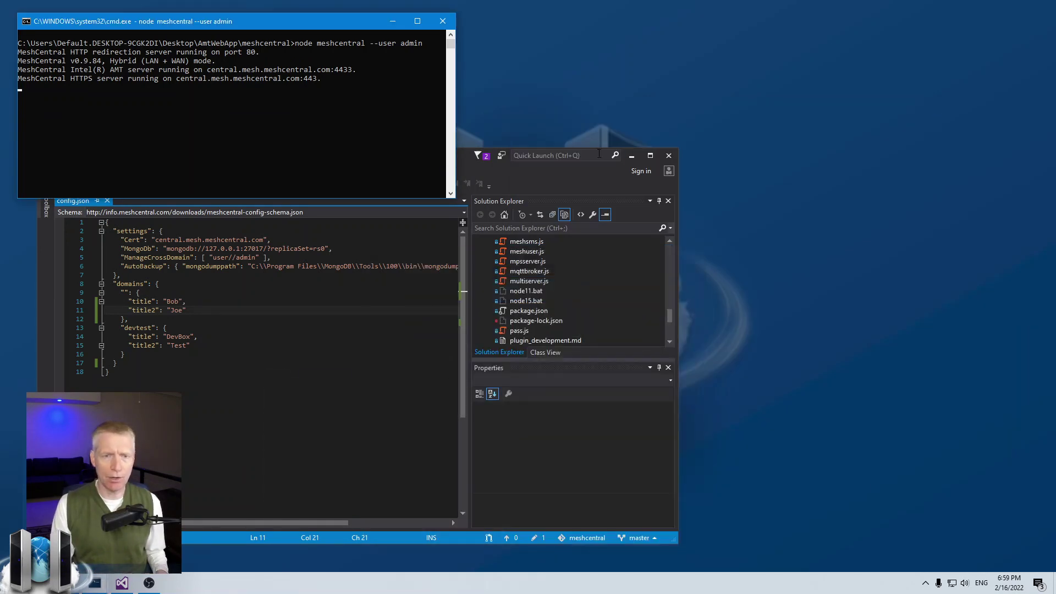
click(631, 156)
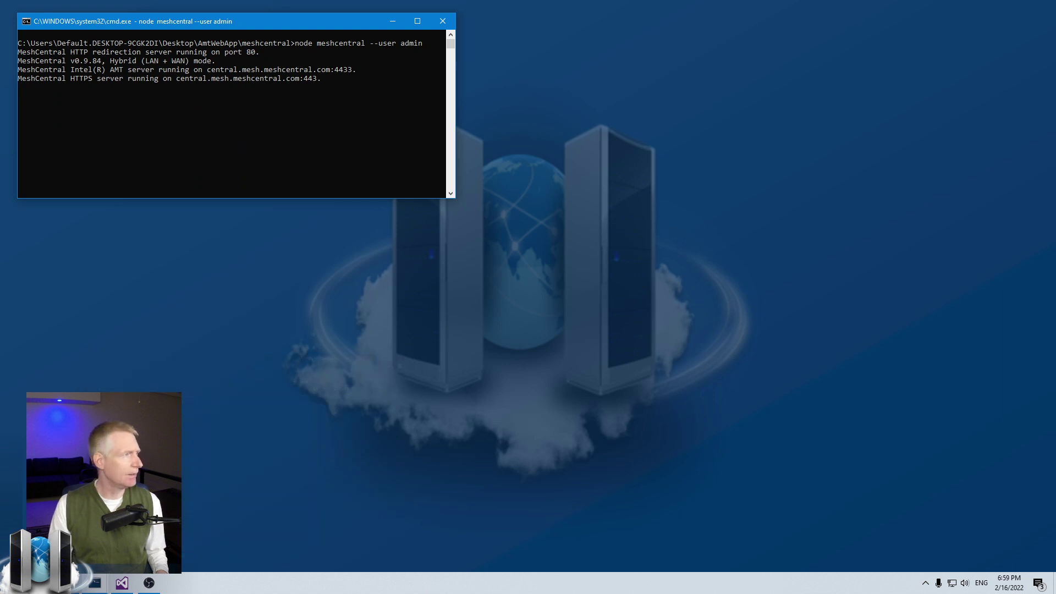
click(95, 582)
mouse_move(665, 26)
mouse_down()
mouse_move(709, 39)
mouse_move(721, 112)
mouse_move(771, 138)
mouse_up()
click(753, 299)
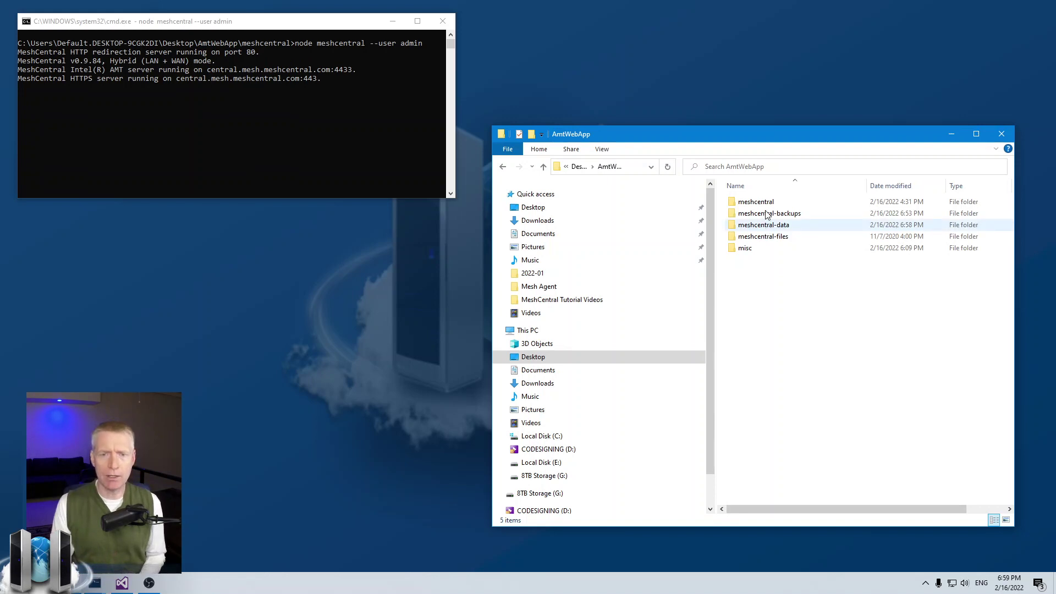
mouse_move(755, 201)
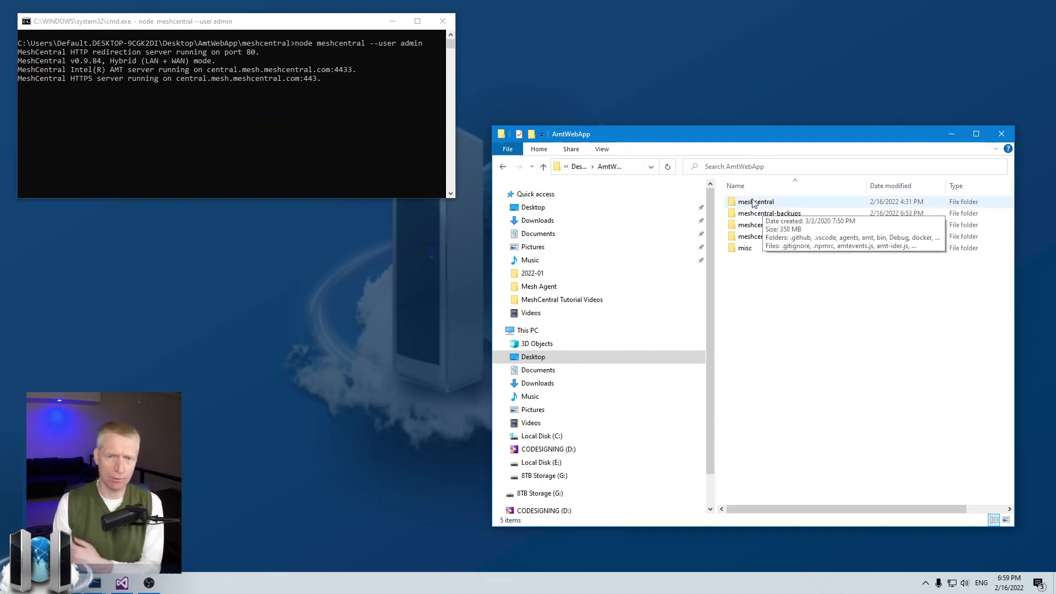
Open meshcentral's public folder and browse its styles and sounds folders.
double_click(791, 204)
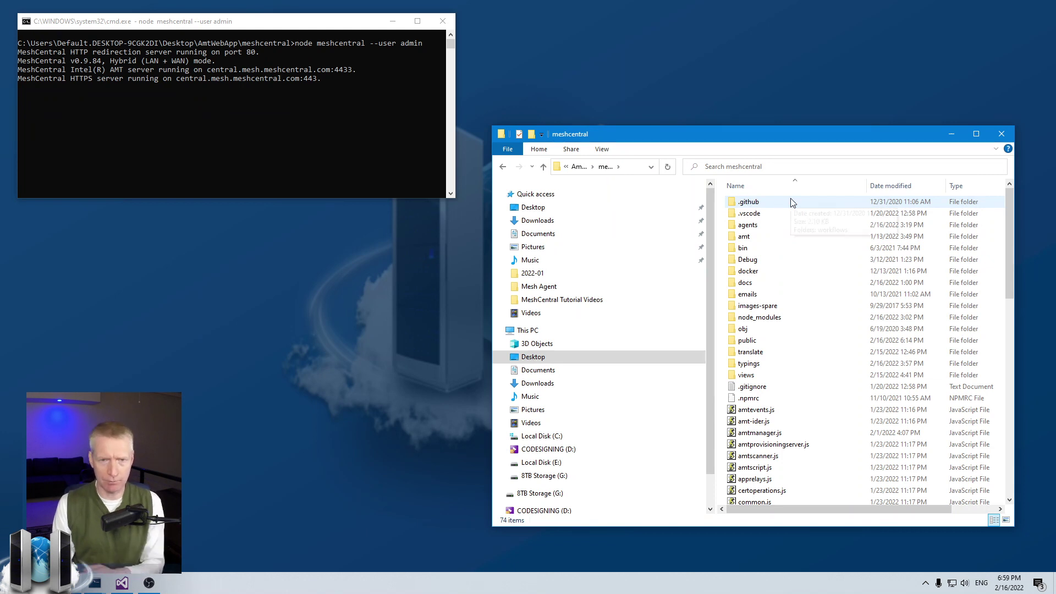
double_click(773, 341)
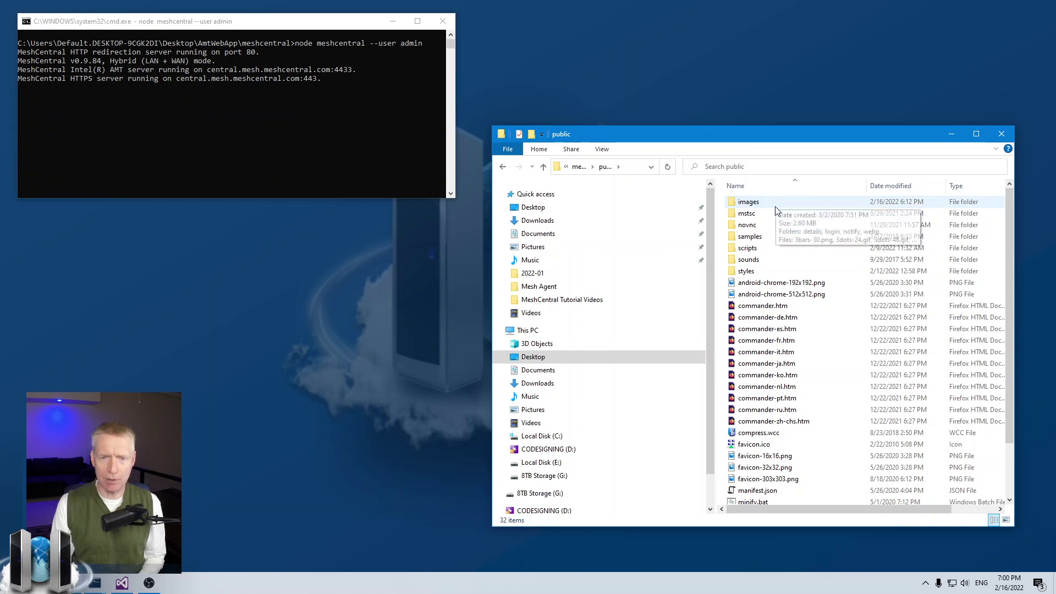
click(765, 248)
click(763, 272)
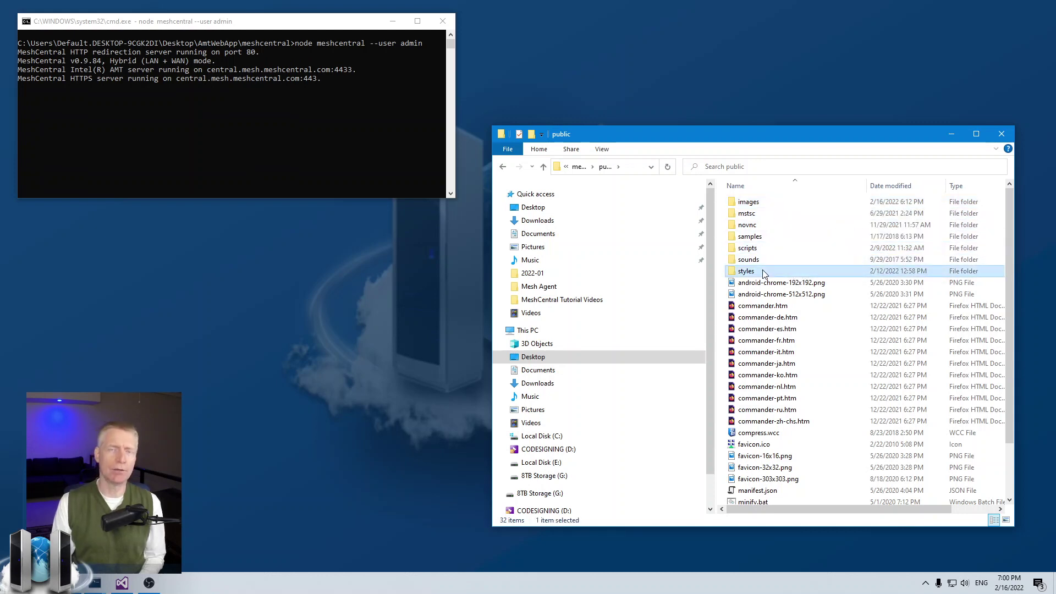
click(767, 259)
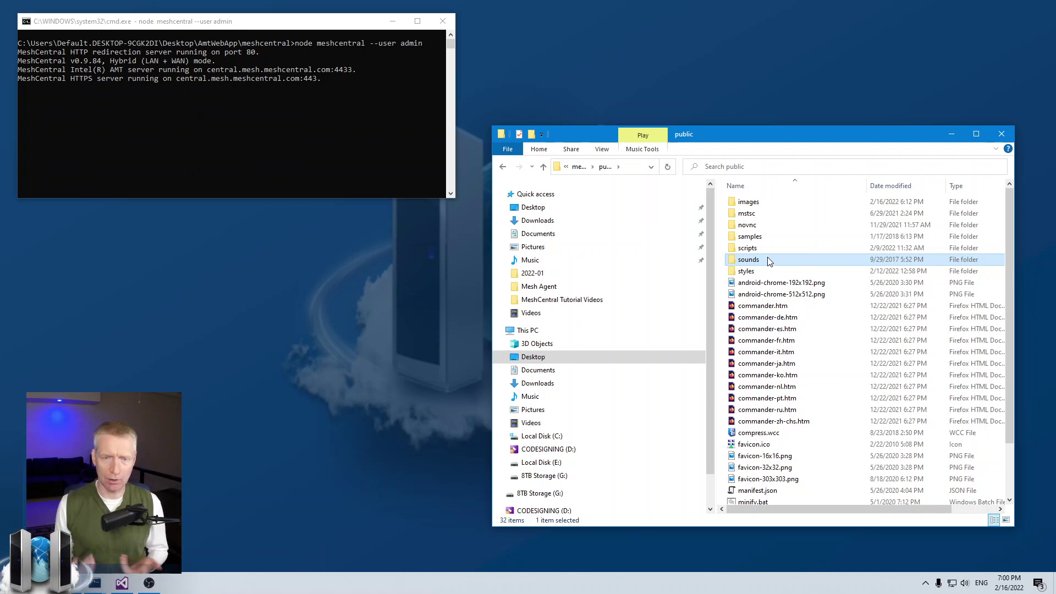
scroll(770, 285, down, 2)
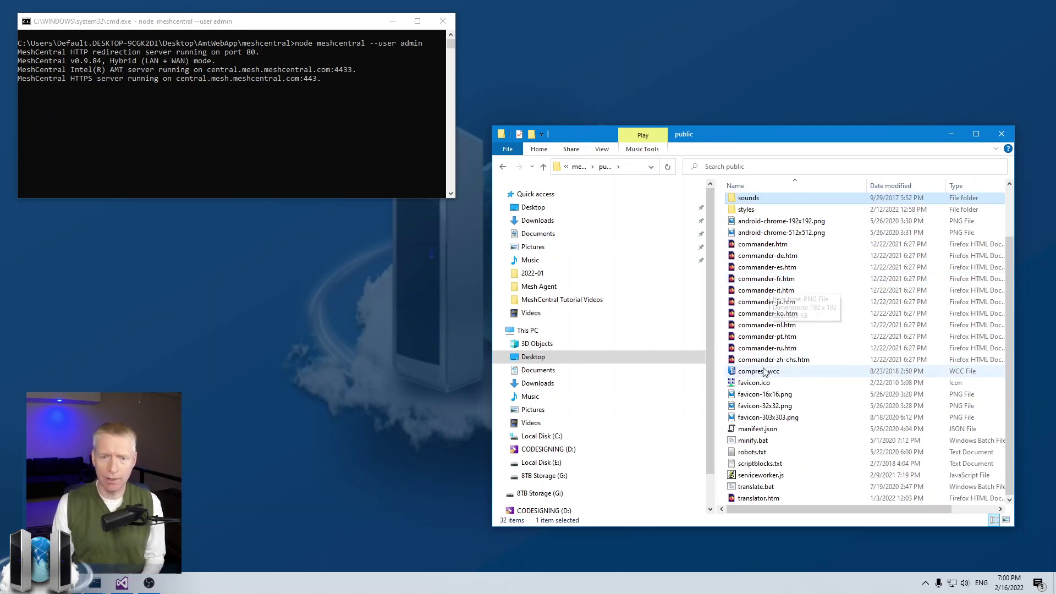
scroll(774, 399, up, 2)
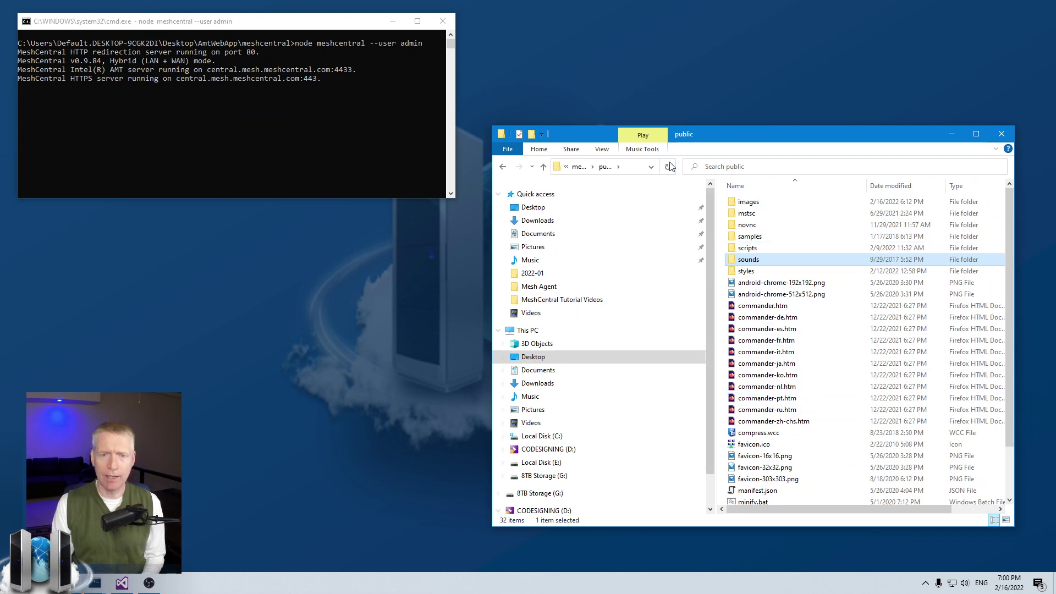
click(578, 167)
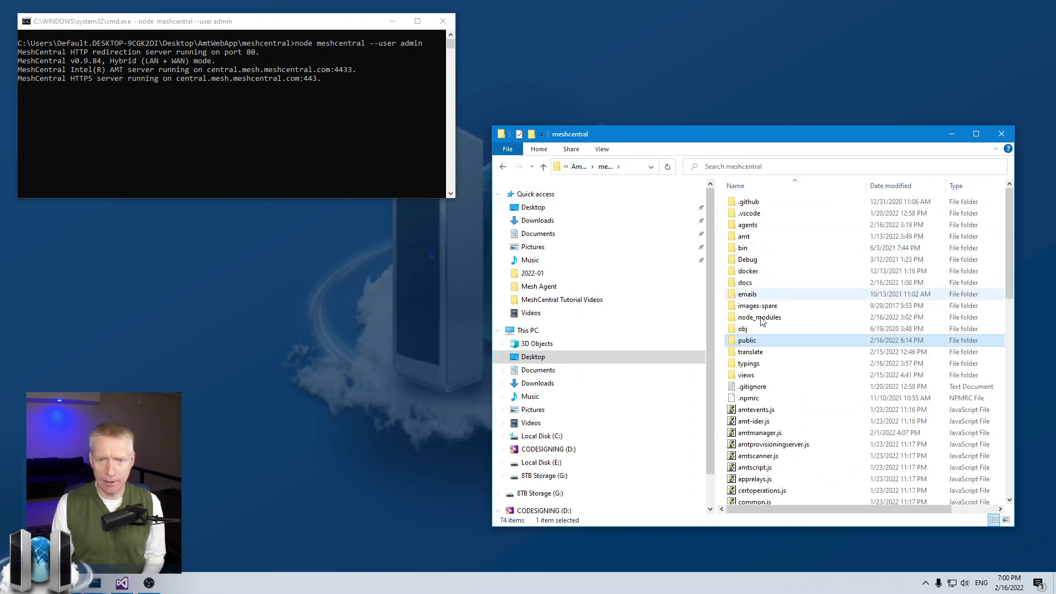
double_click(753, 378)
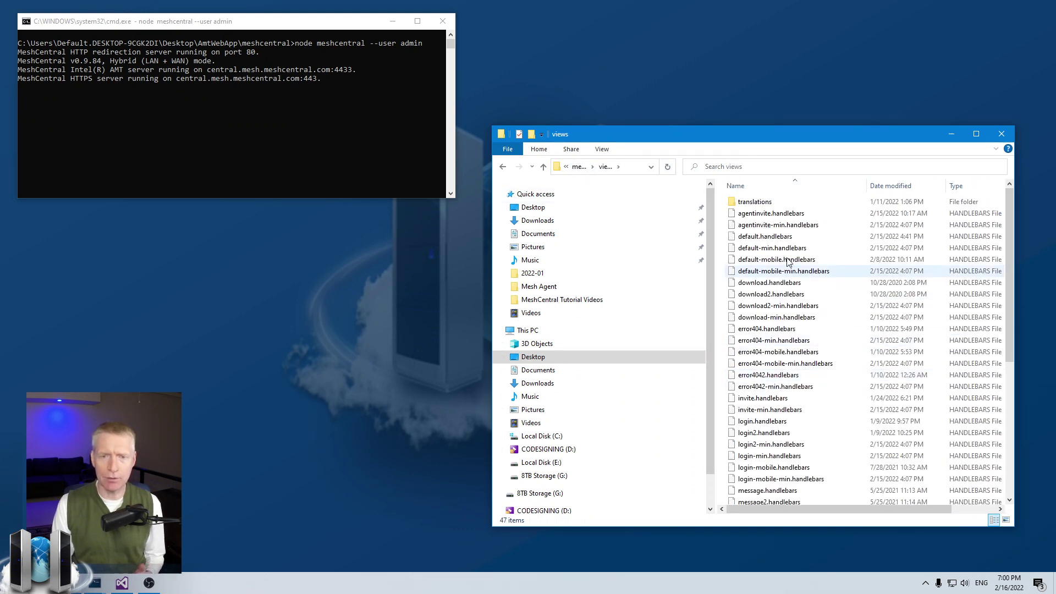
click(789, 237)
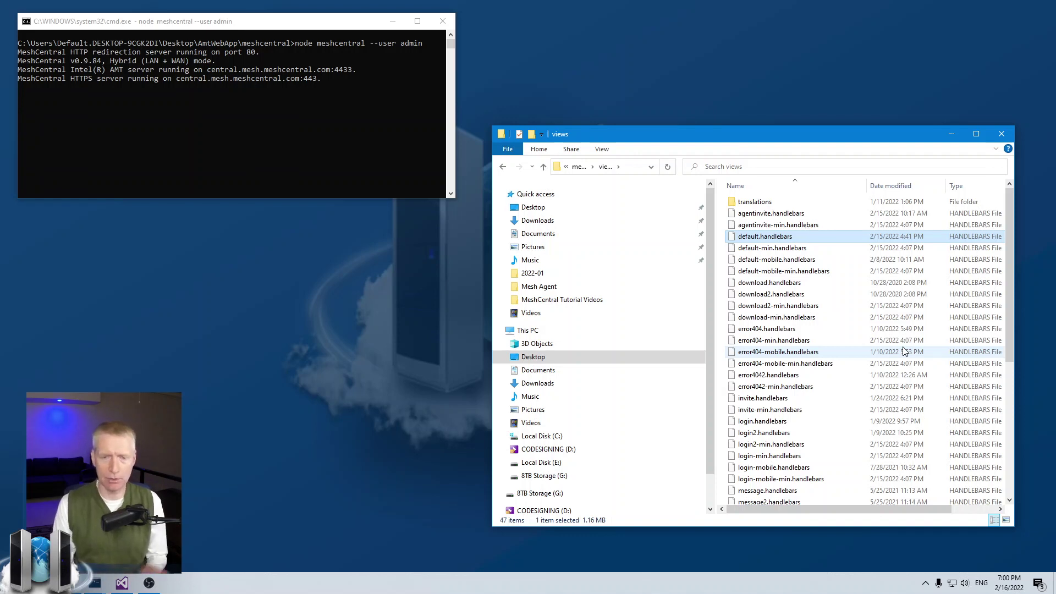
click(771, 421)
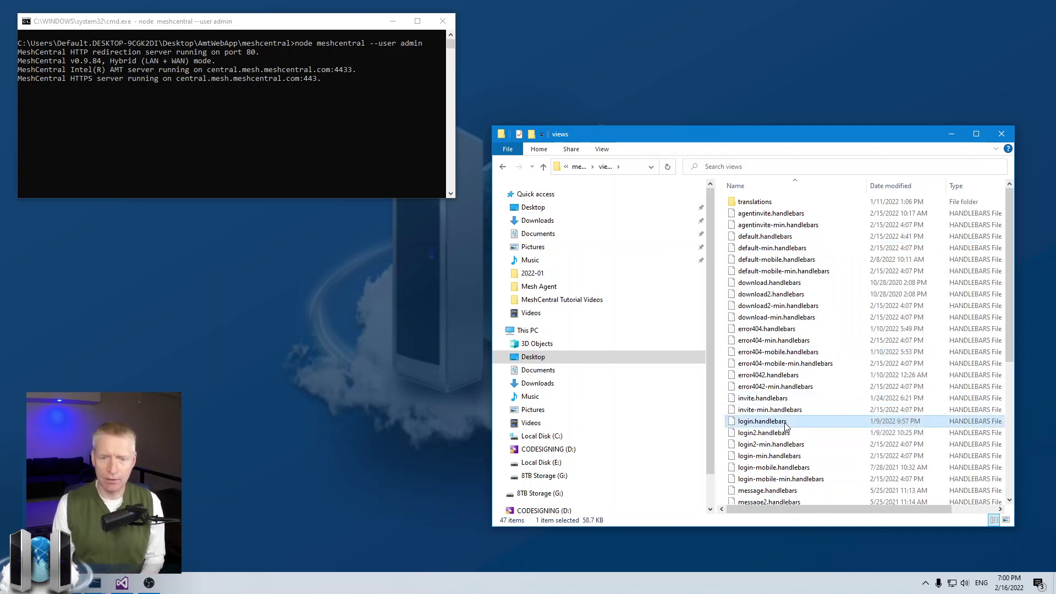
scroll(783, 445, down, 5)
scroll(771, 479, down, 2)
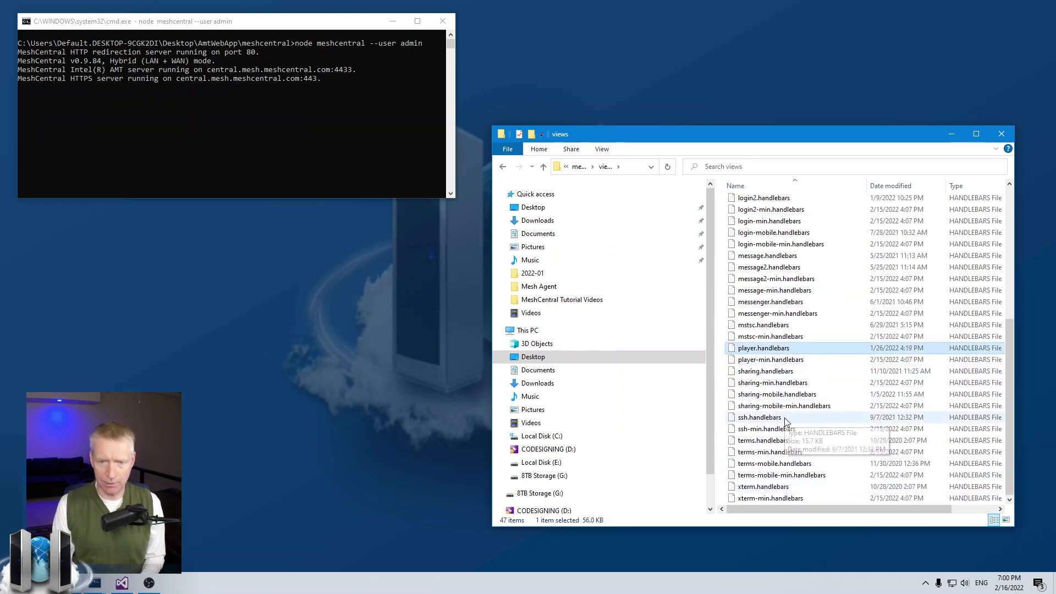
scroll(784, 421, up, 7)
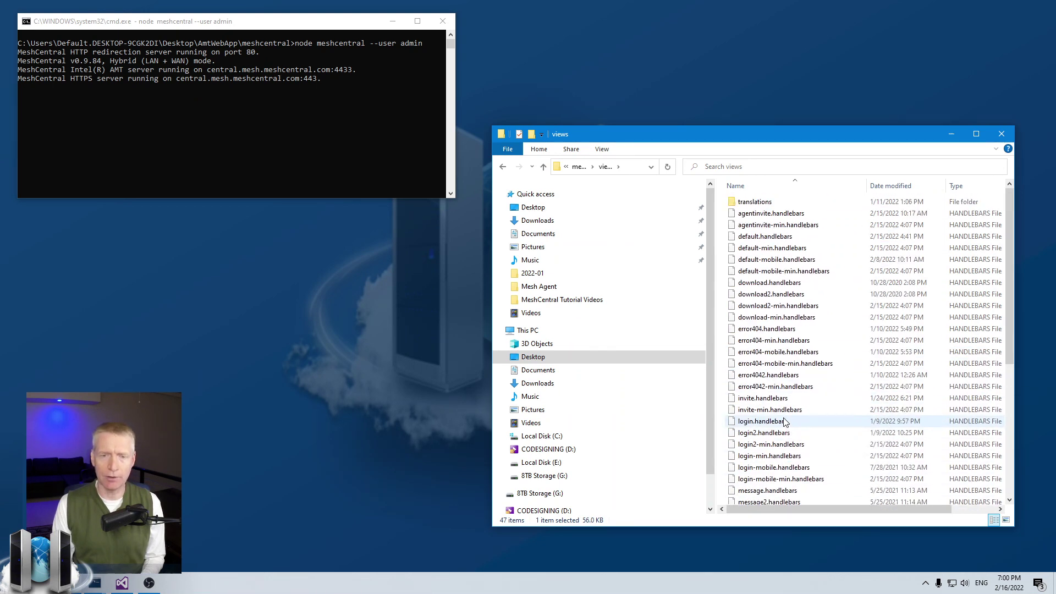
click(581, 166)
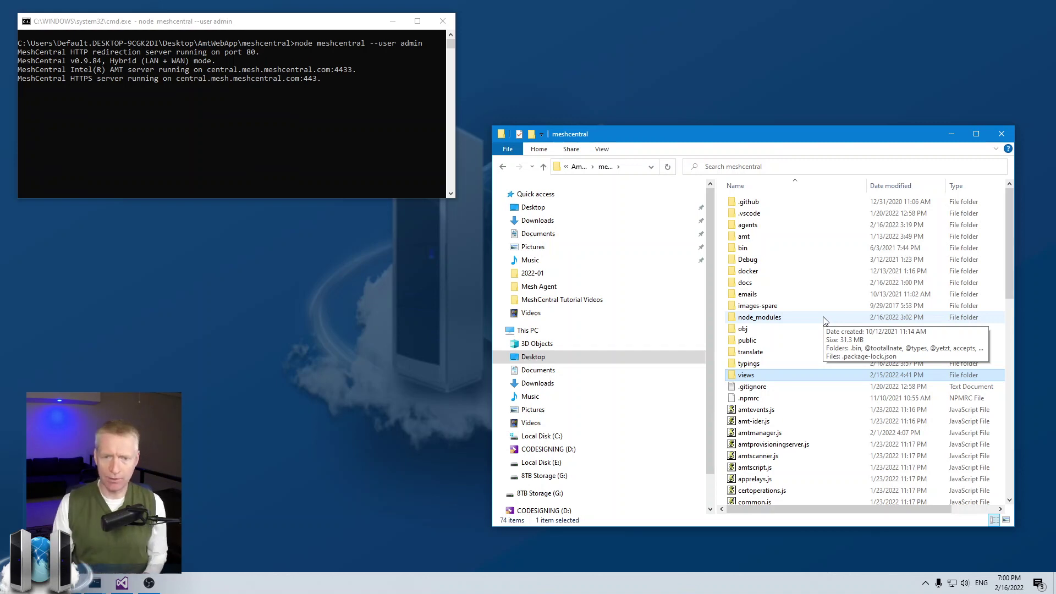
click(754, 342)
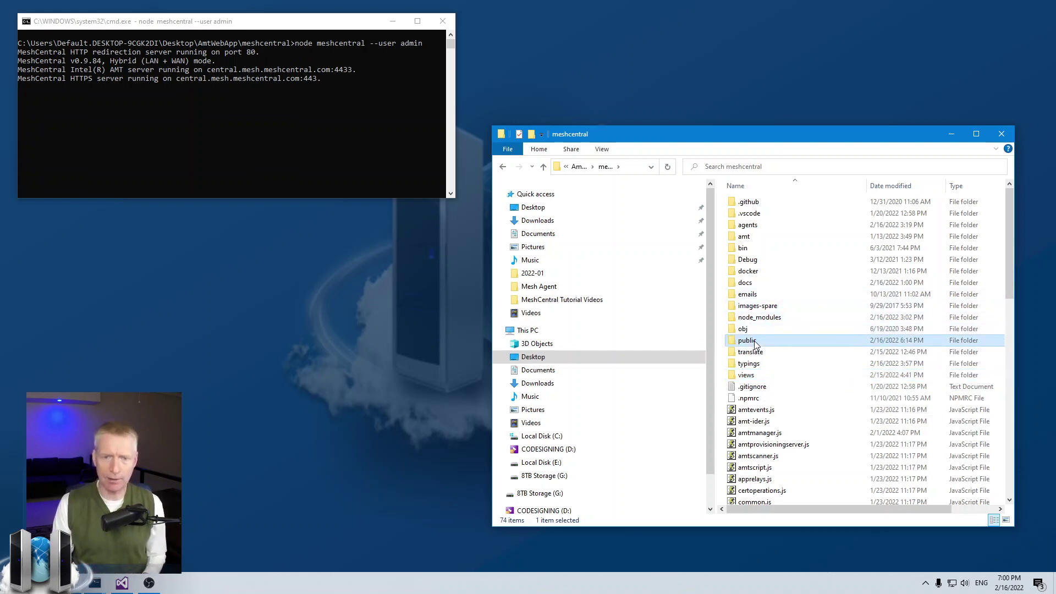
double_click(755, 343)
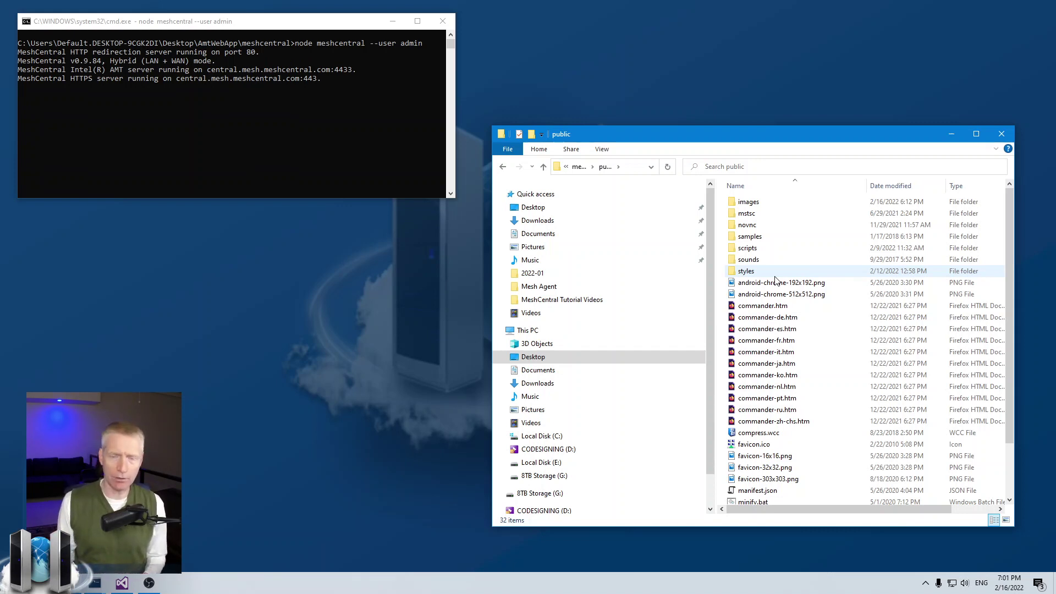
Create a meshcentral-web folder in AmtWebApp and open it.
click(578, 168)
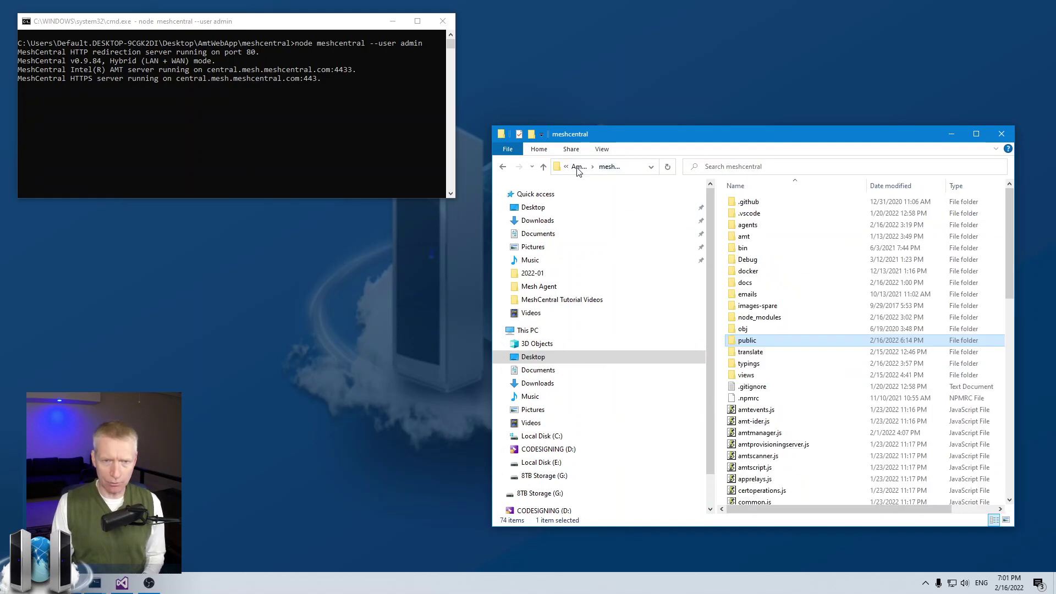
click(579, 167)
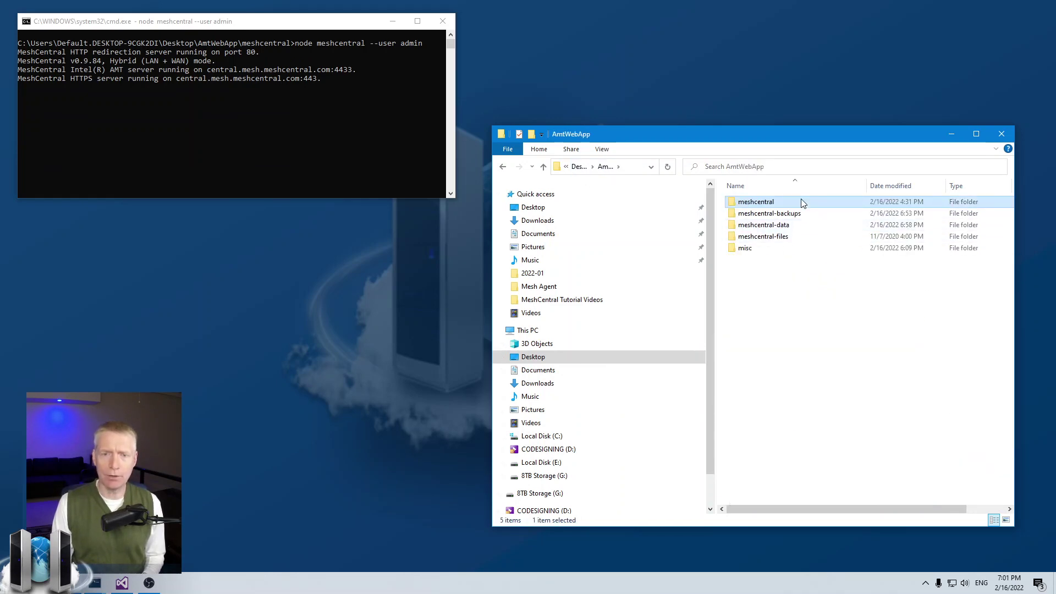
click(790, 225)
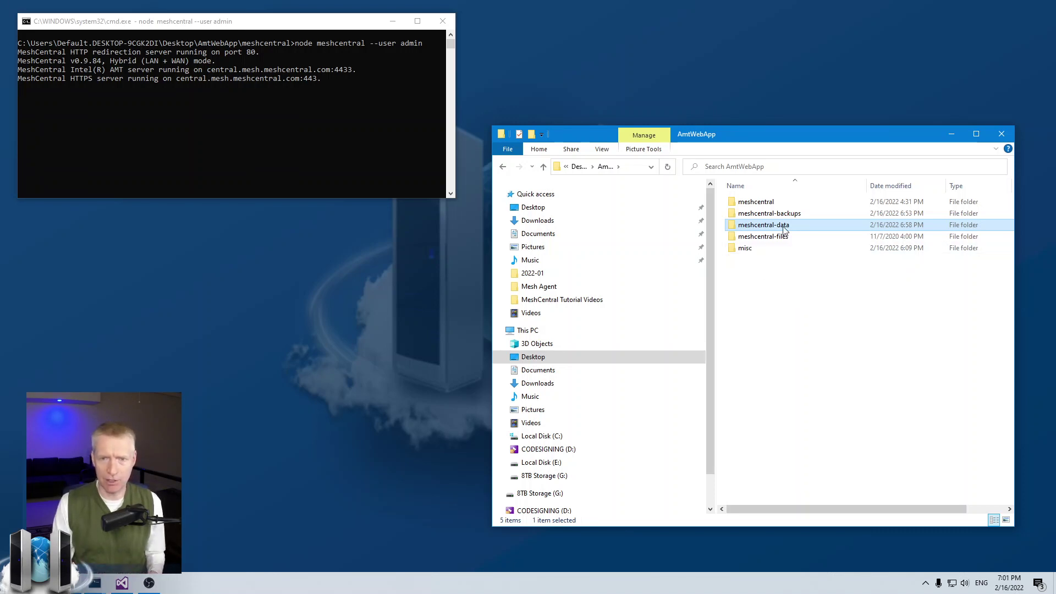
right_click(785, 306)
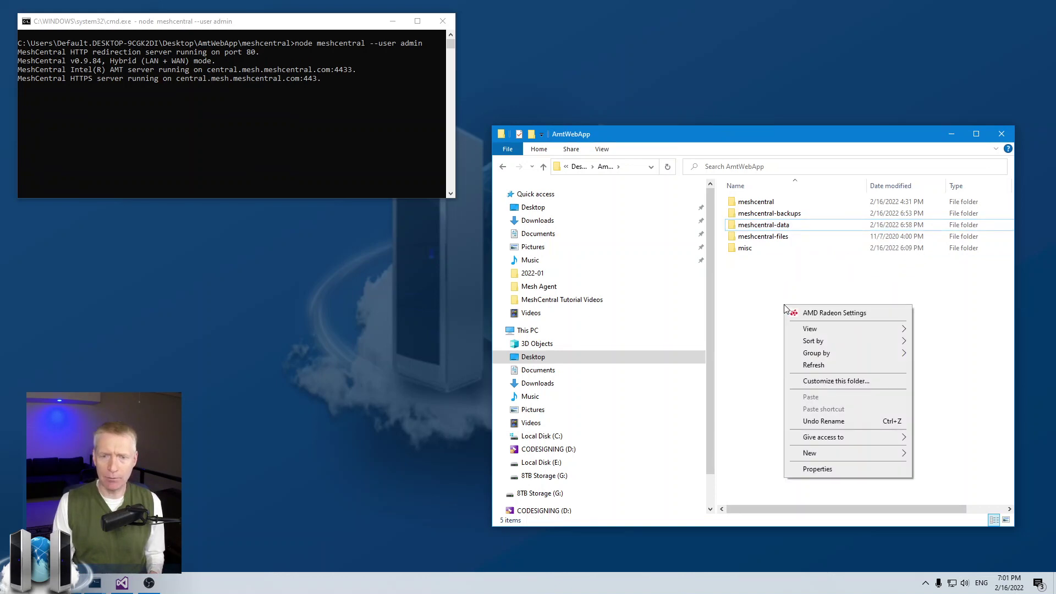
mouse_move(810, 453)
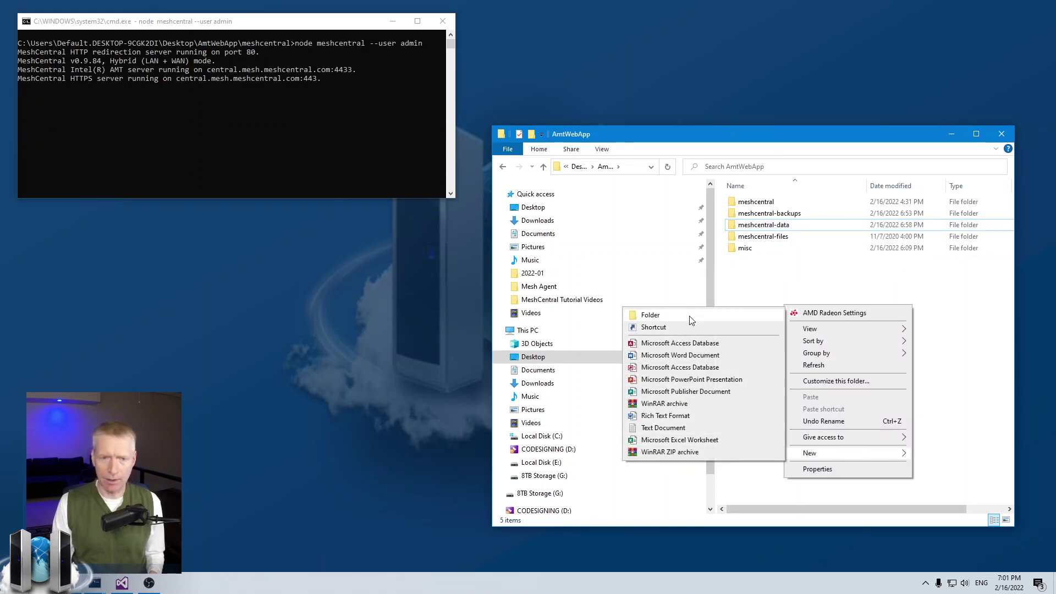
click(690, 317)
text(meshcentral-web)
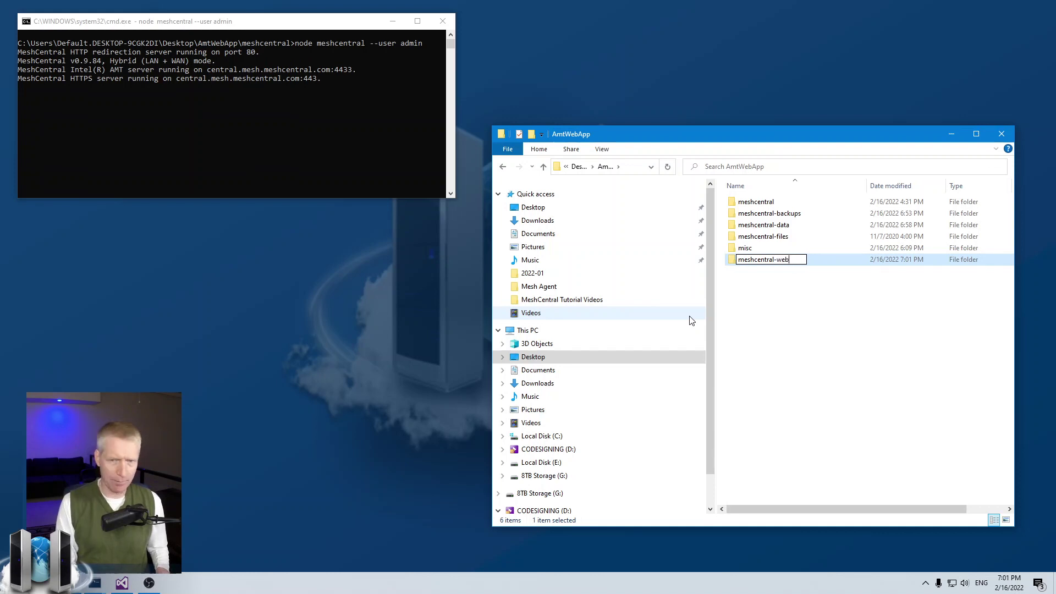
key(Return)
click(807, 327)
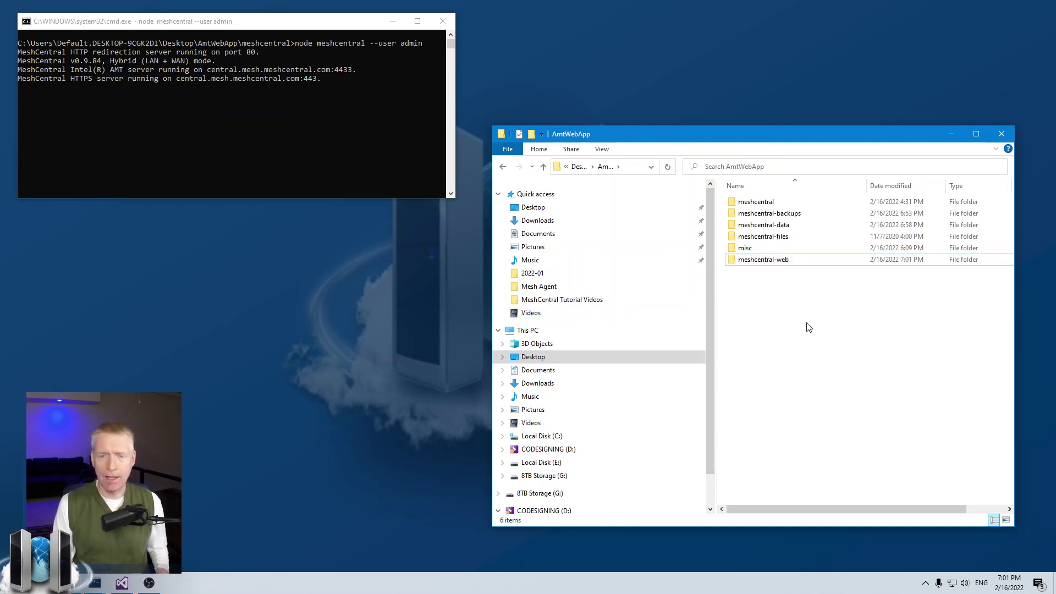
click(768, 261)
double_click(767, 261)
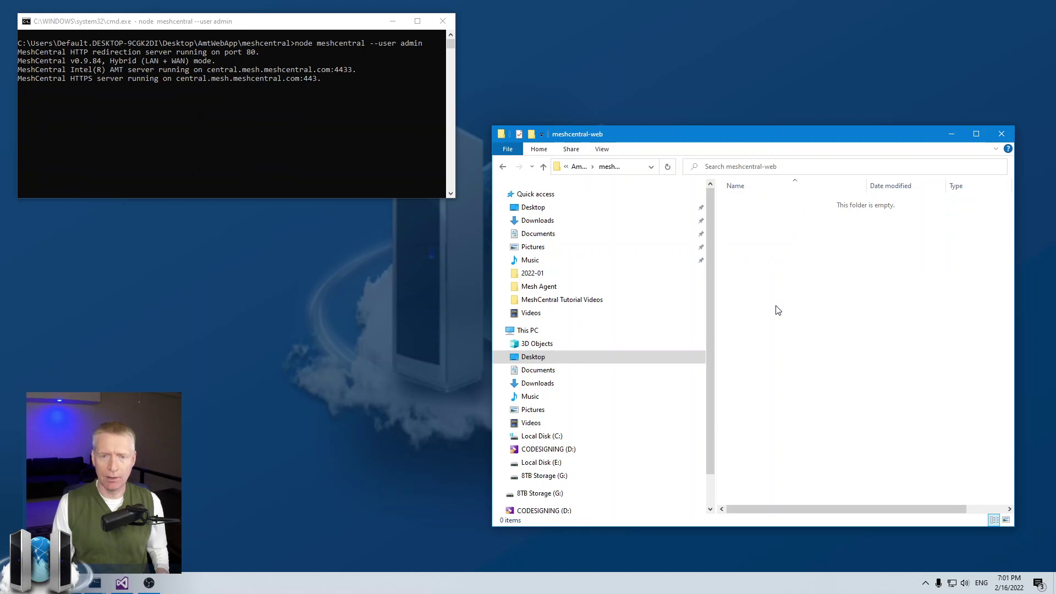
Create public and views subfolders inside meshcentral-web, then open public.
right_click(785, 283)
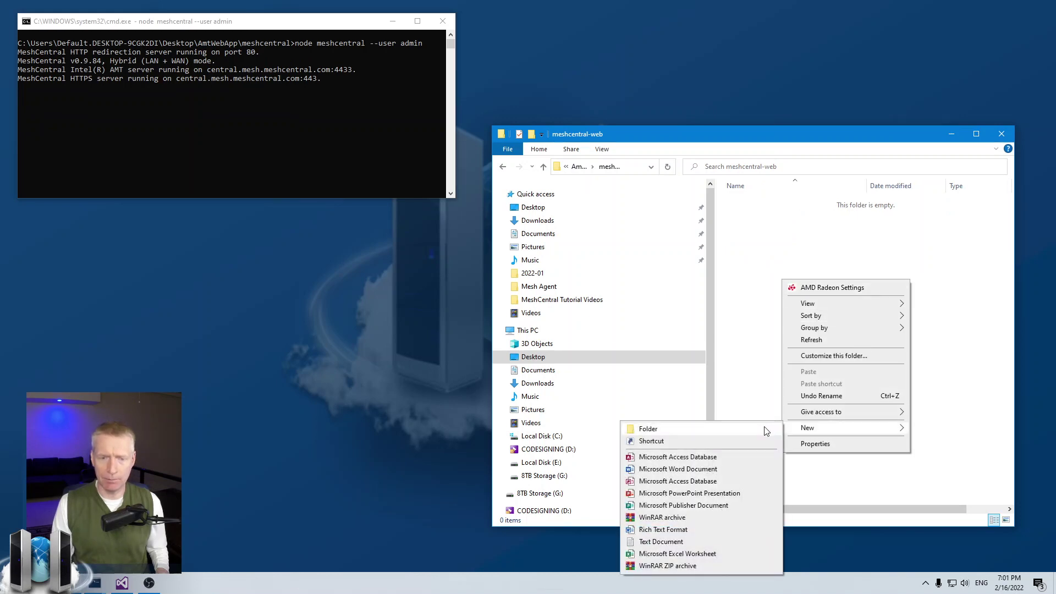
click(765, 430)
text(public)
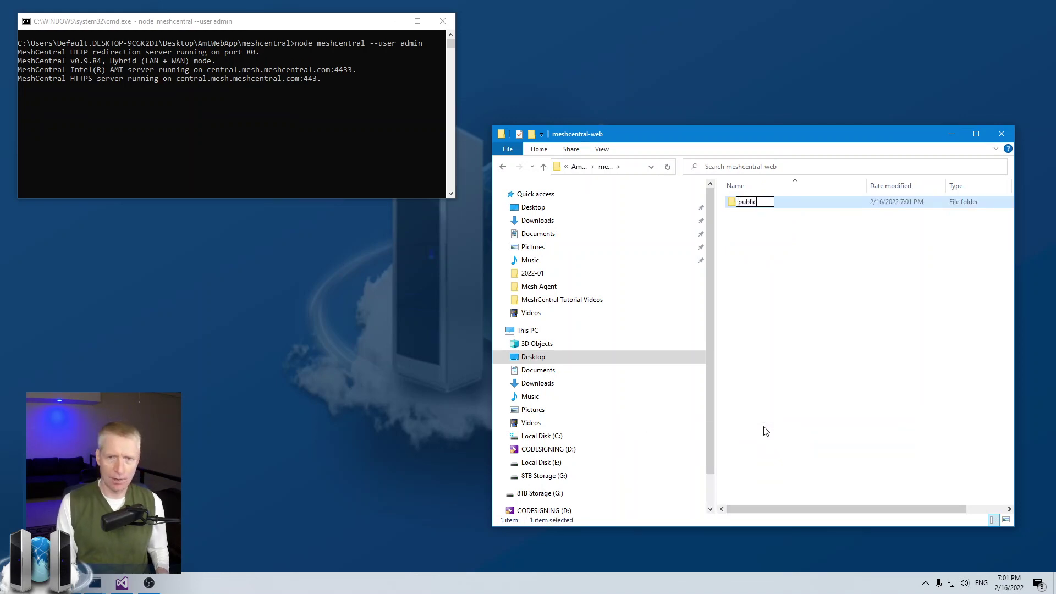
key(Return)
click(787, 306)
right_click(787, 305)
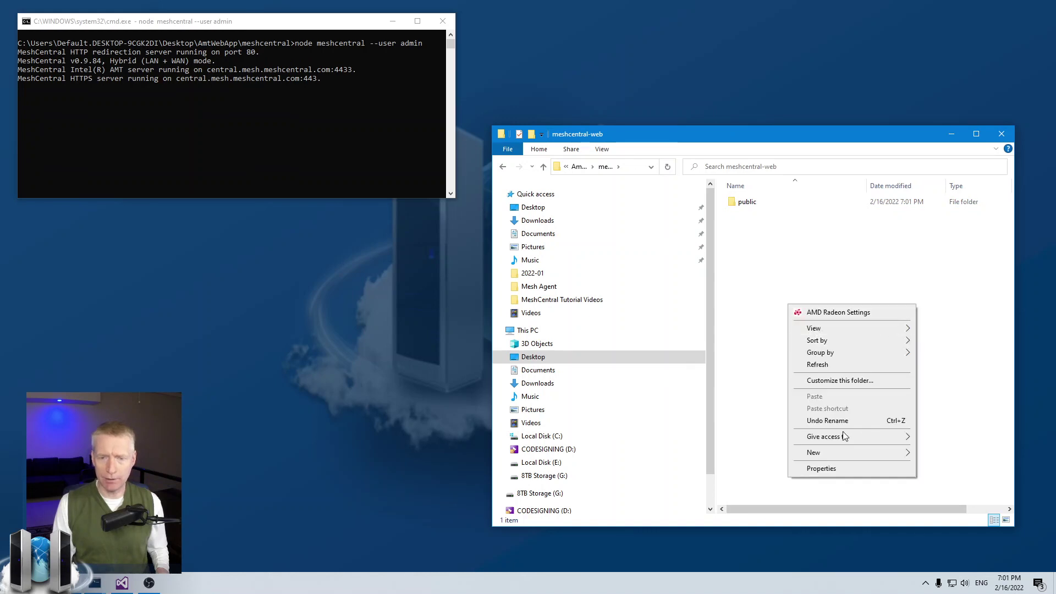
mouse_move(814, 452)
click(690, 317)
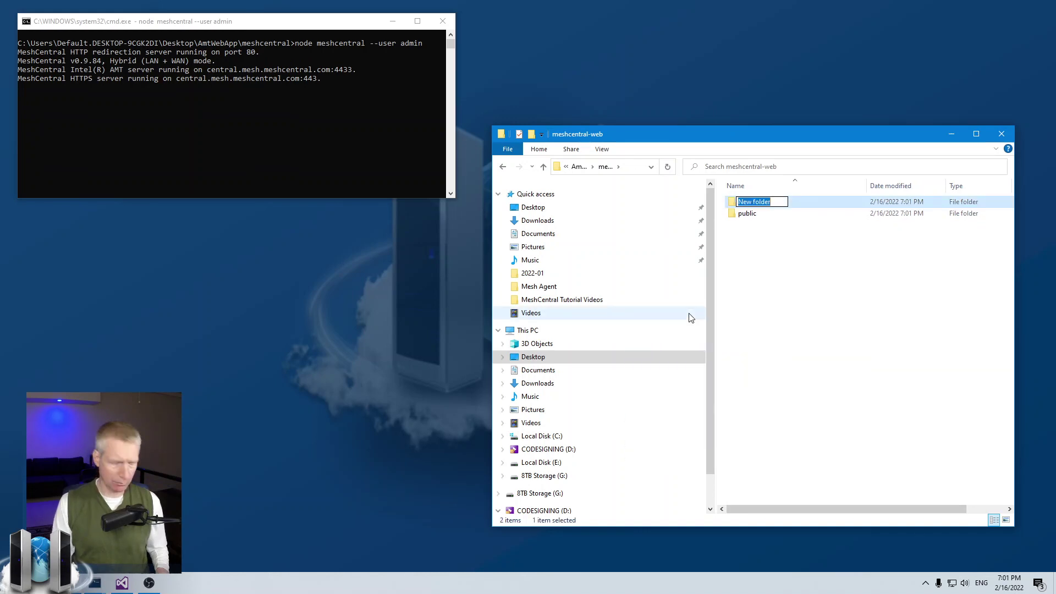
text(views)
key(Return)
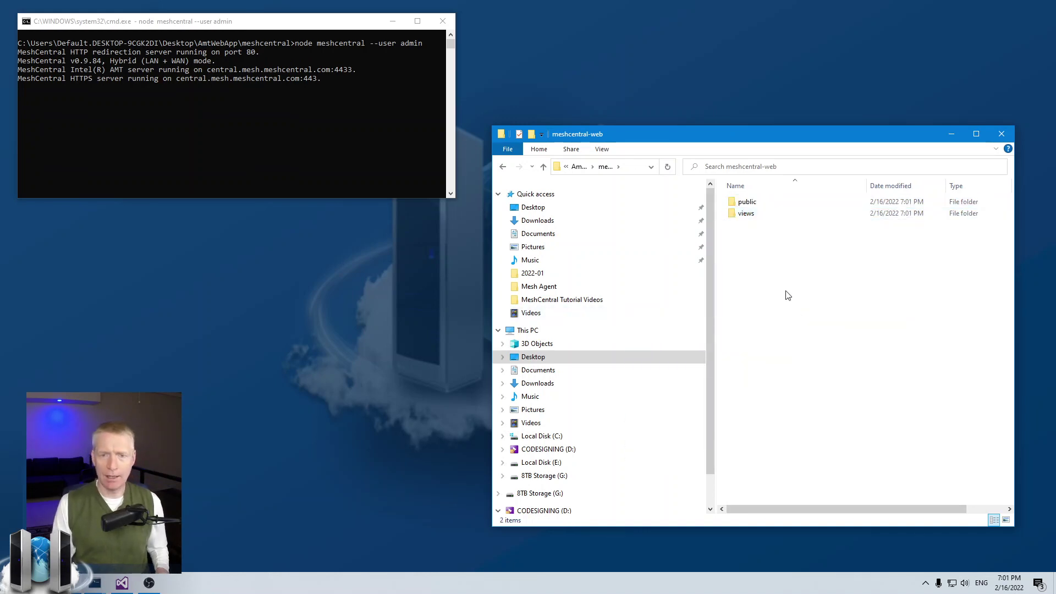
double_click(747, 203)
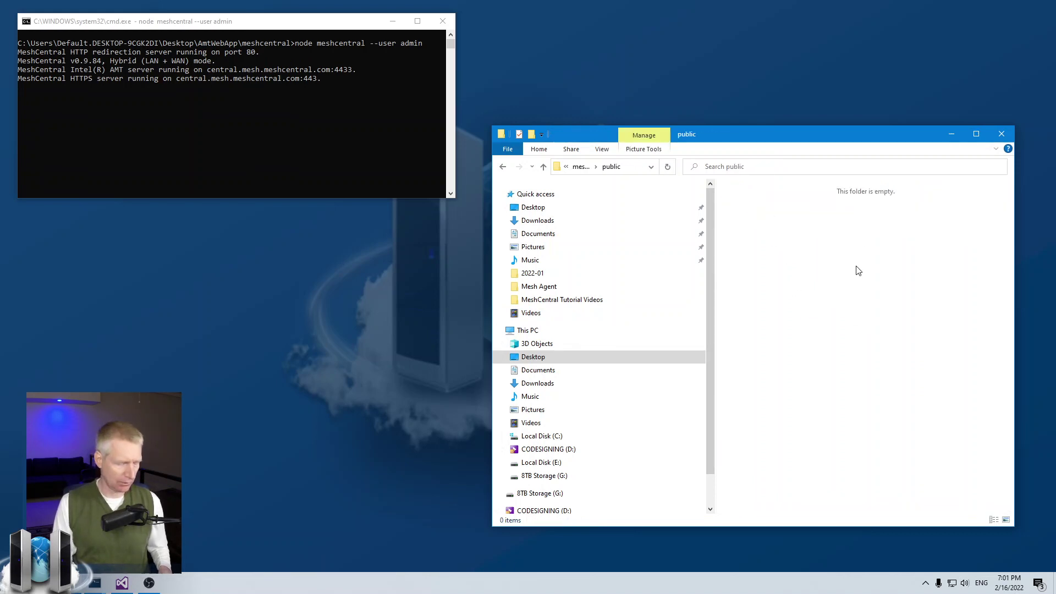
Open a second Explorer window beside the first and browse to AmtWebApp\meshcentral\public.
key(super+e)
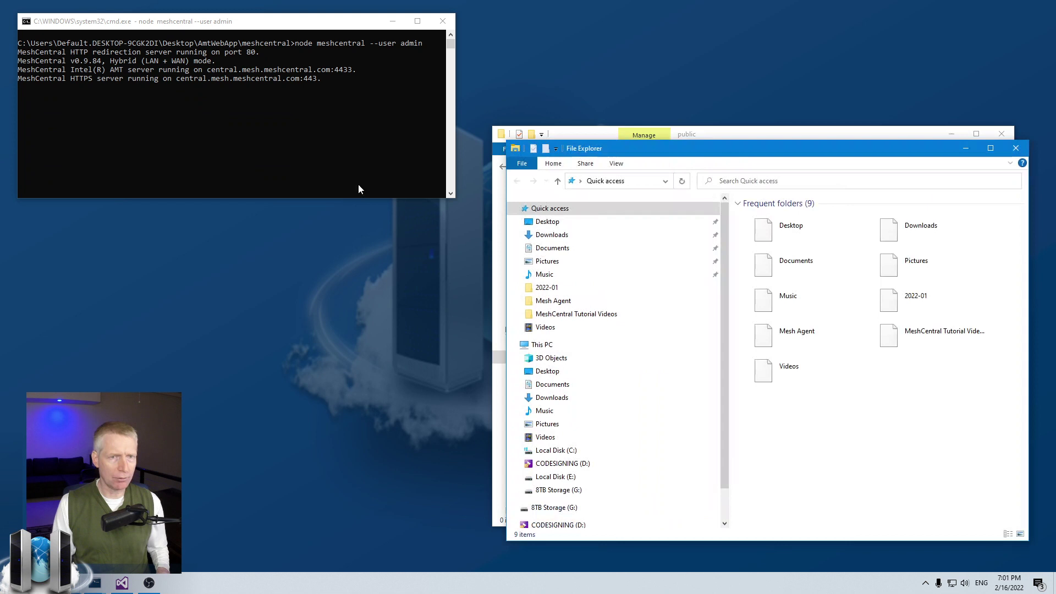
drag(612, 155, 127, 151)
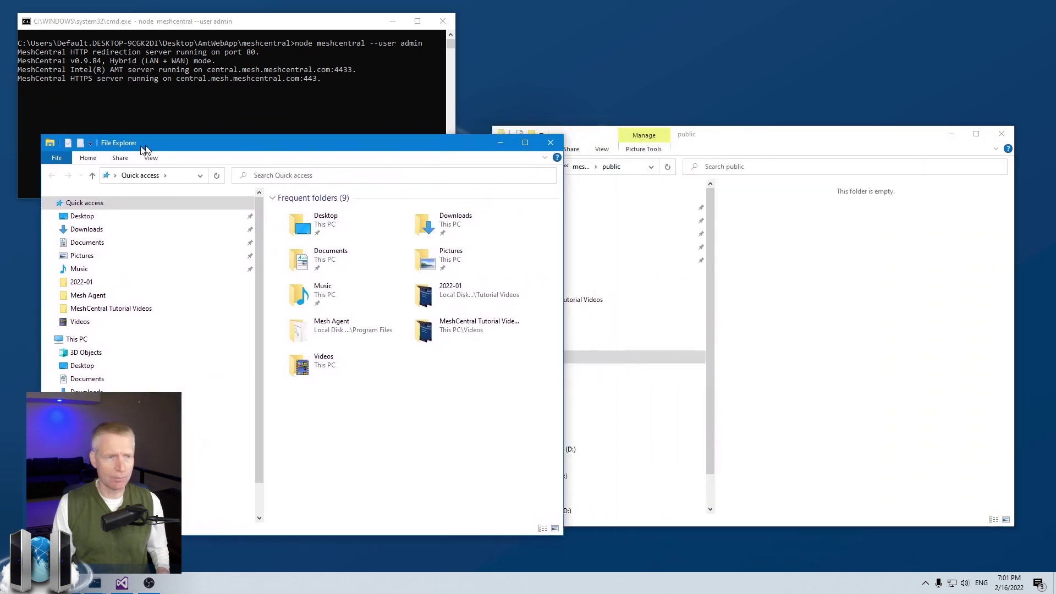
click(64, 217)
double_click(356, 224)
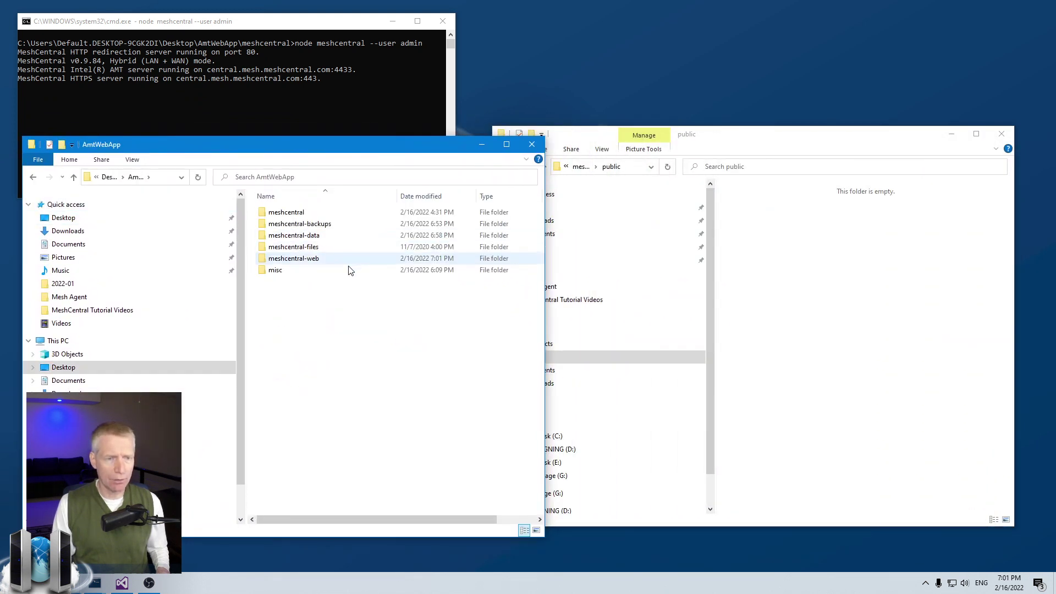
double_click(306, 213)
drag(308, 151, 318, 164)
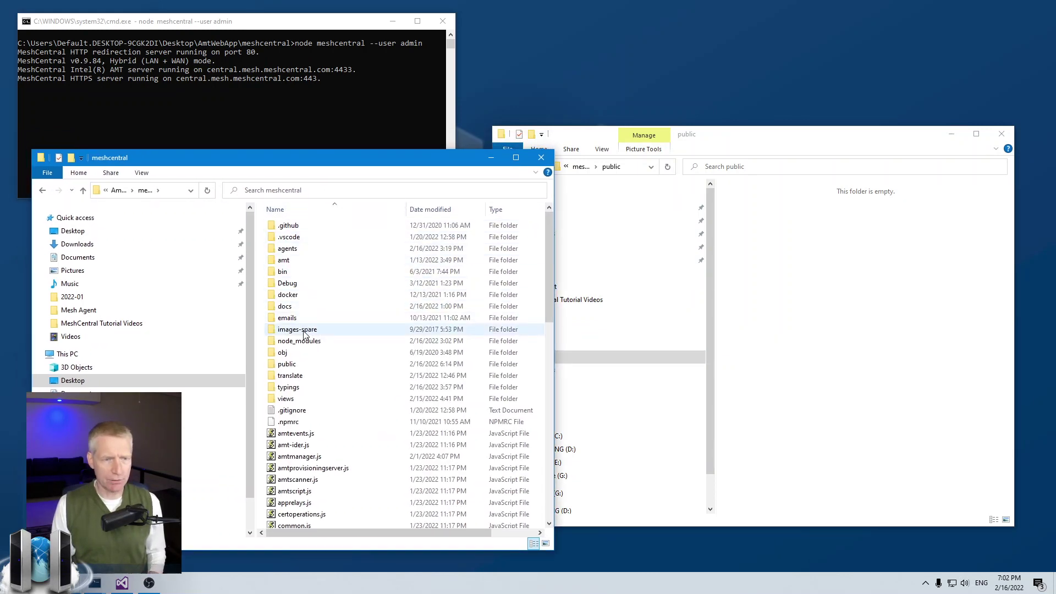
double_click(299, 368)
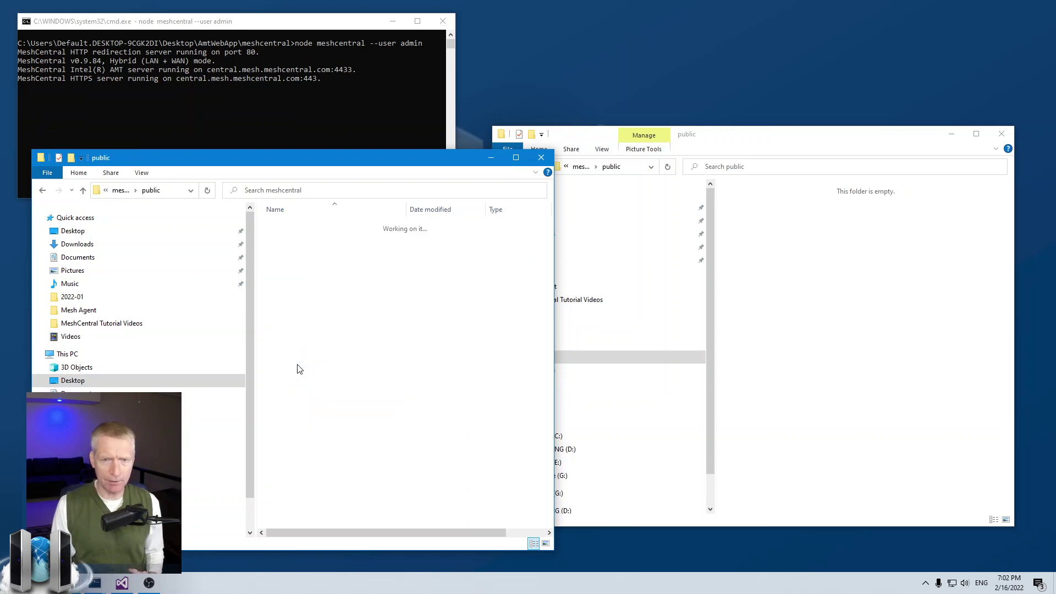
Take the other window up to meshcentral-web and select favicon.ico in the original public folder.
click(701, 267)
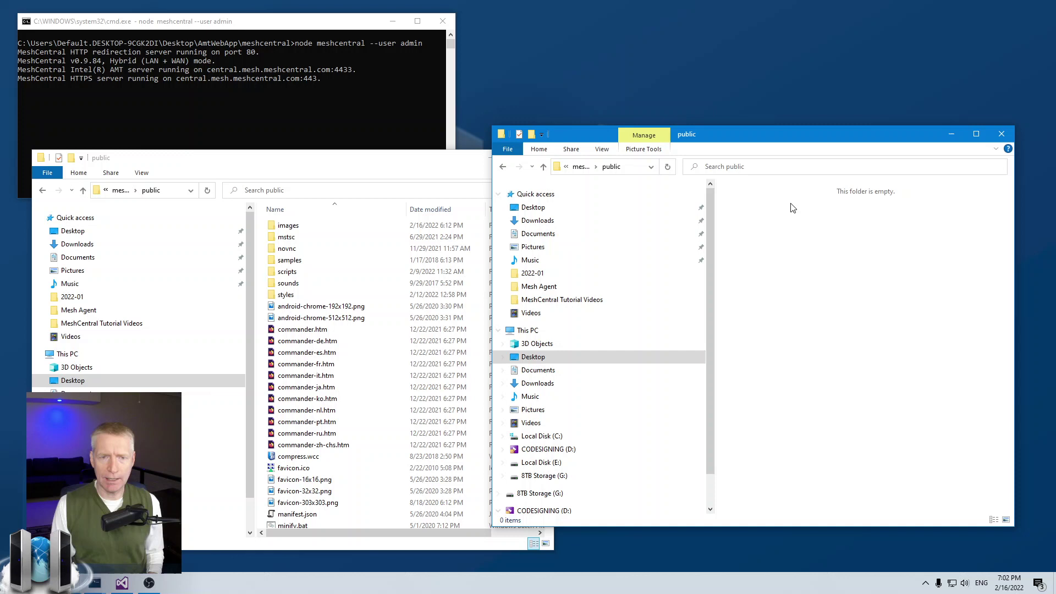
click(582, 166)
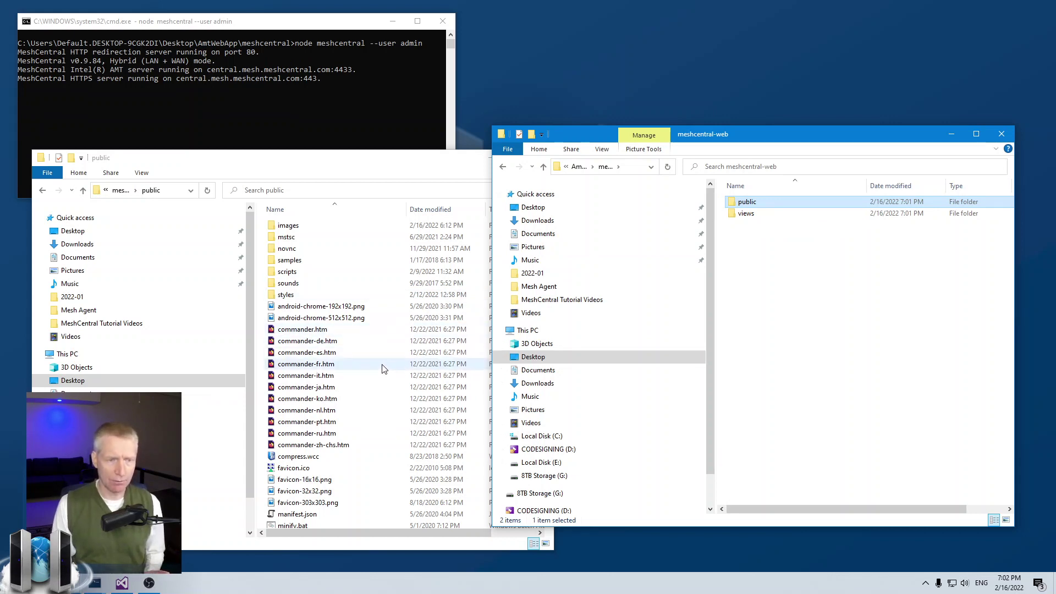
scroll(363, 405, down, 2)
click(290, 410)
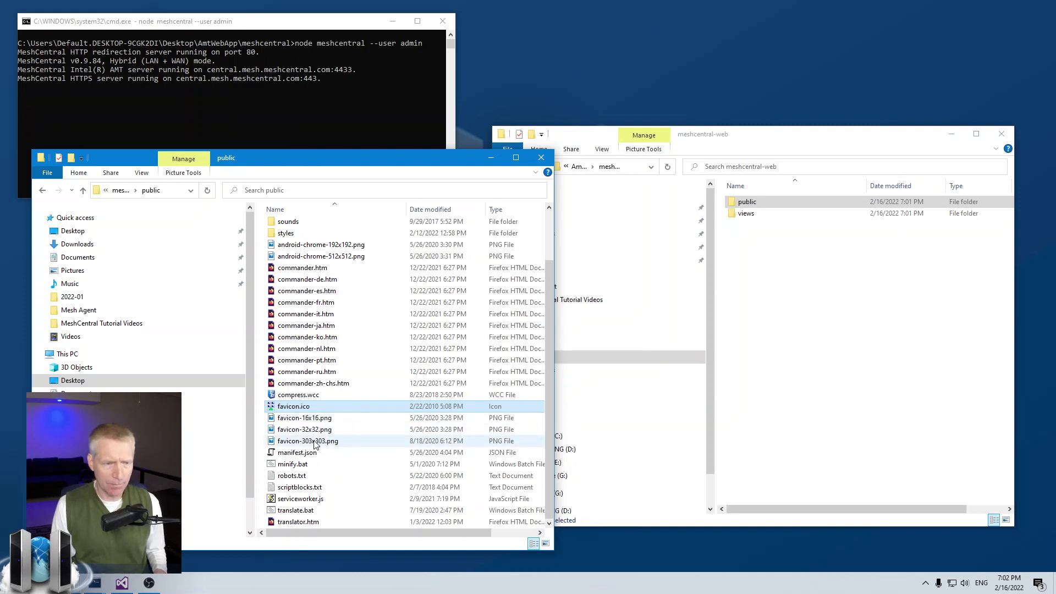
scroll(313, 450, up, 2)
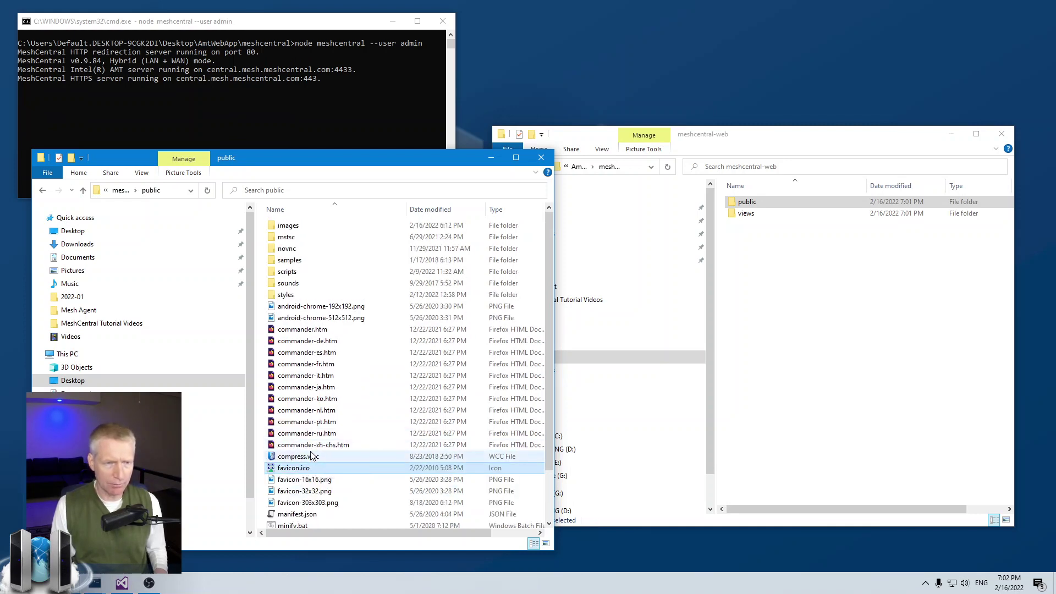
Open meshcentral-web's public folder, paste favicon.ico as a trial, then delete it.
click(852, 344)
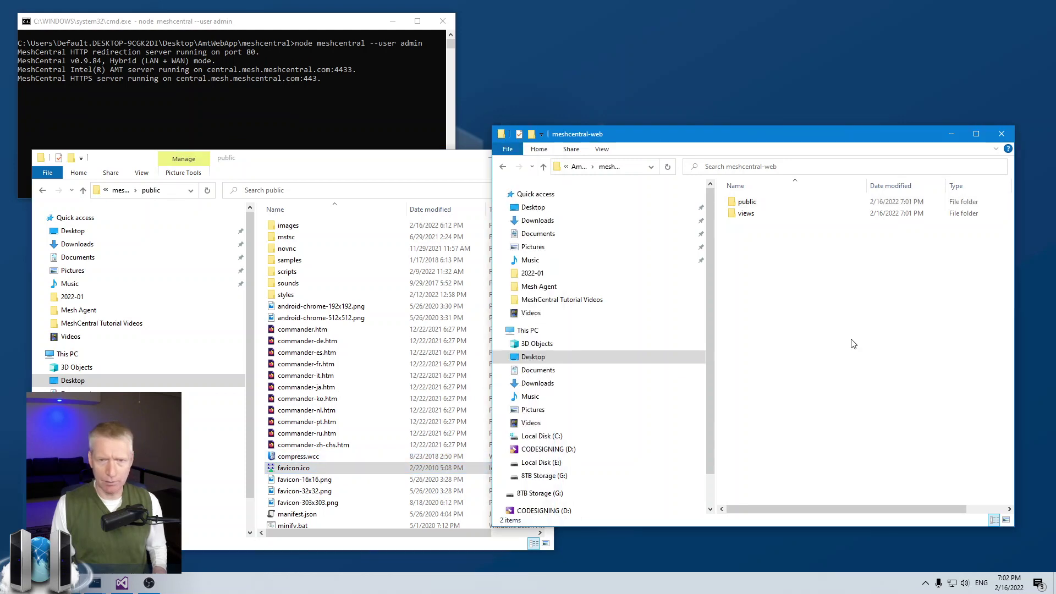
double_click(746, 202)
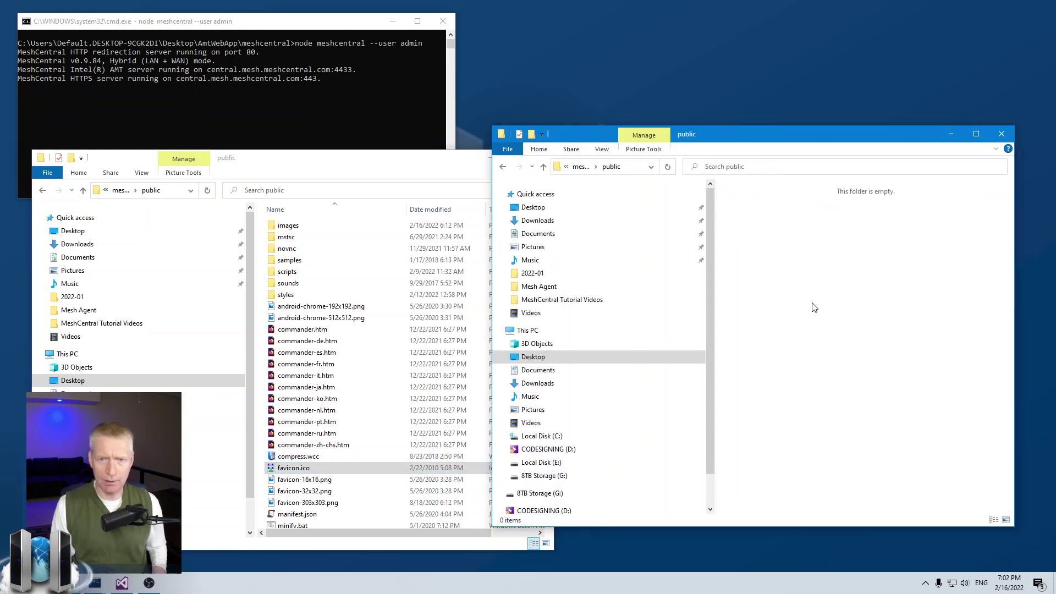
key(ctrl+v)
click(755, 207)
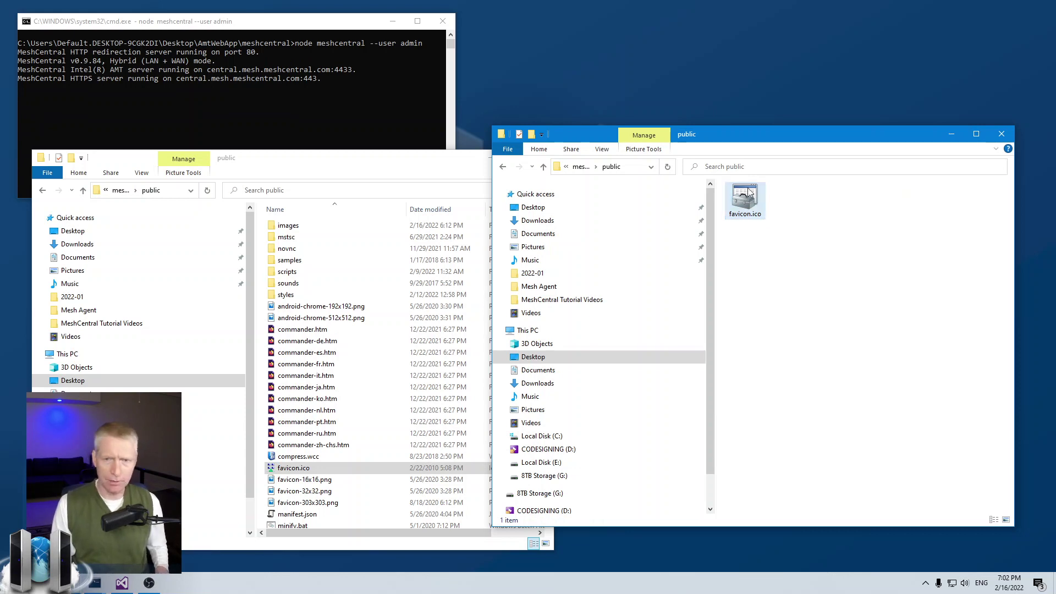
key(Delete)
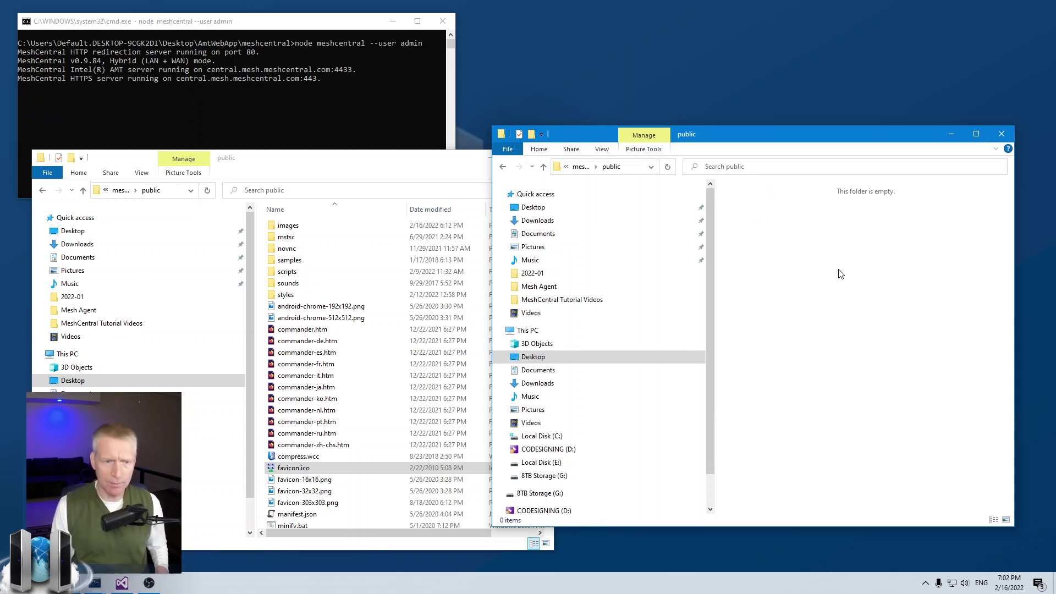
click(324, 479)
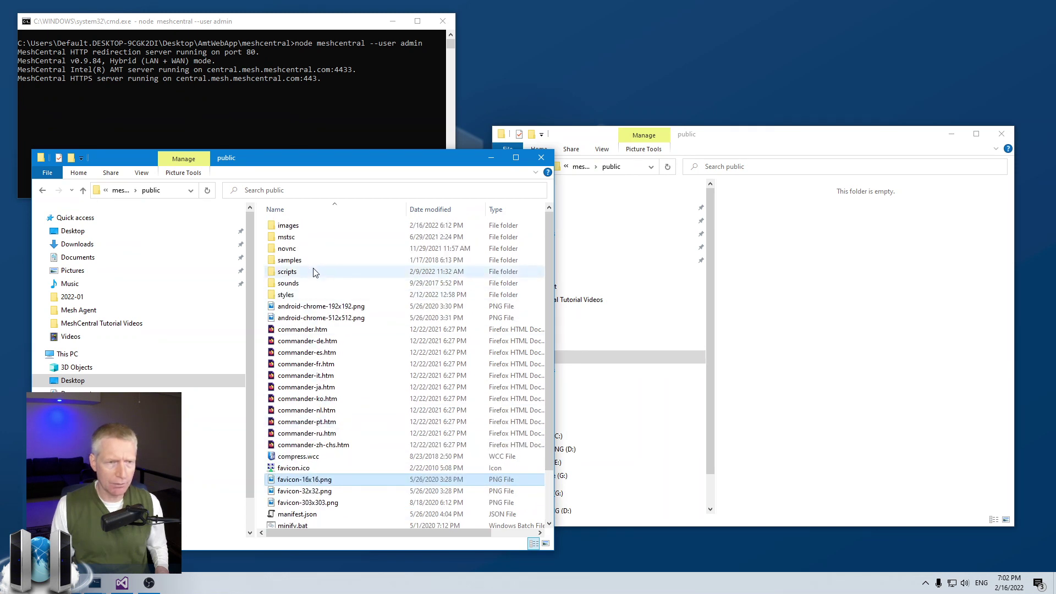
click(836, 278)
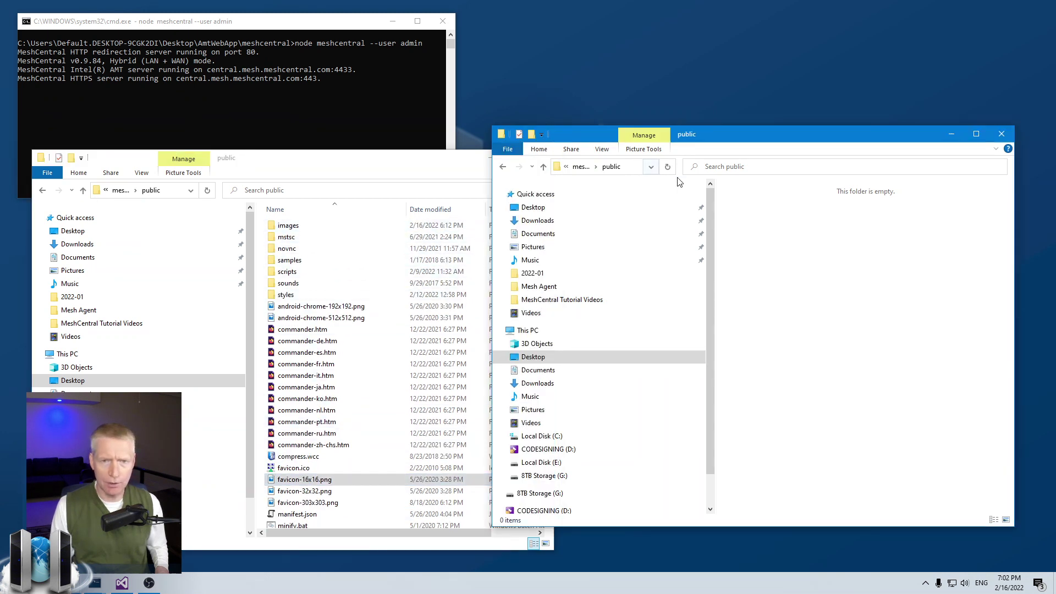
Create an images folder in the custom public folder and open it.
right_click(791, 229)
mouse_move(850, 373)
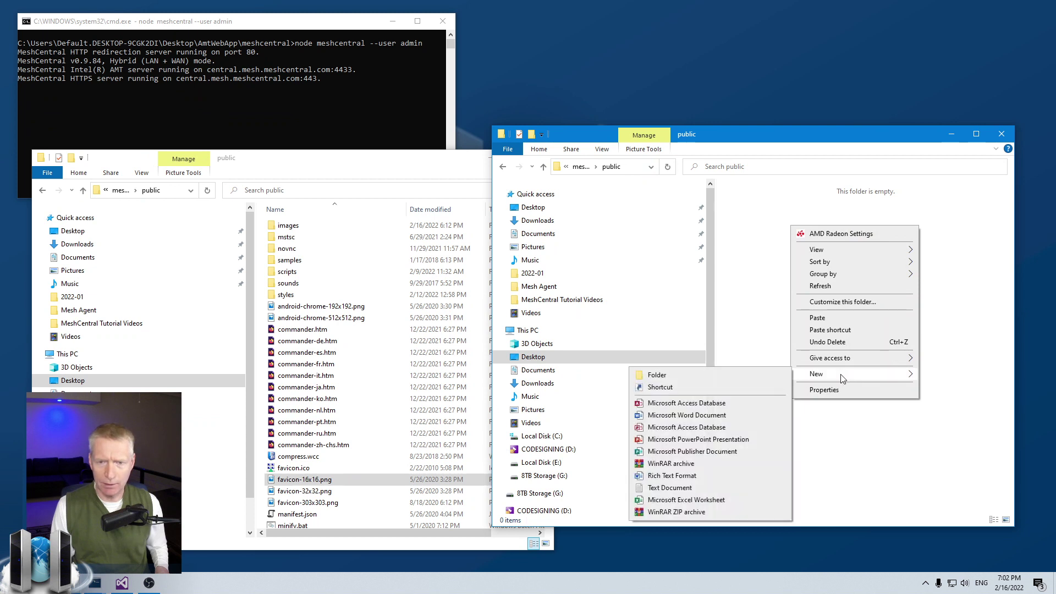
click(730, 377)
text(images)
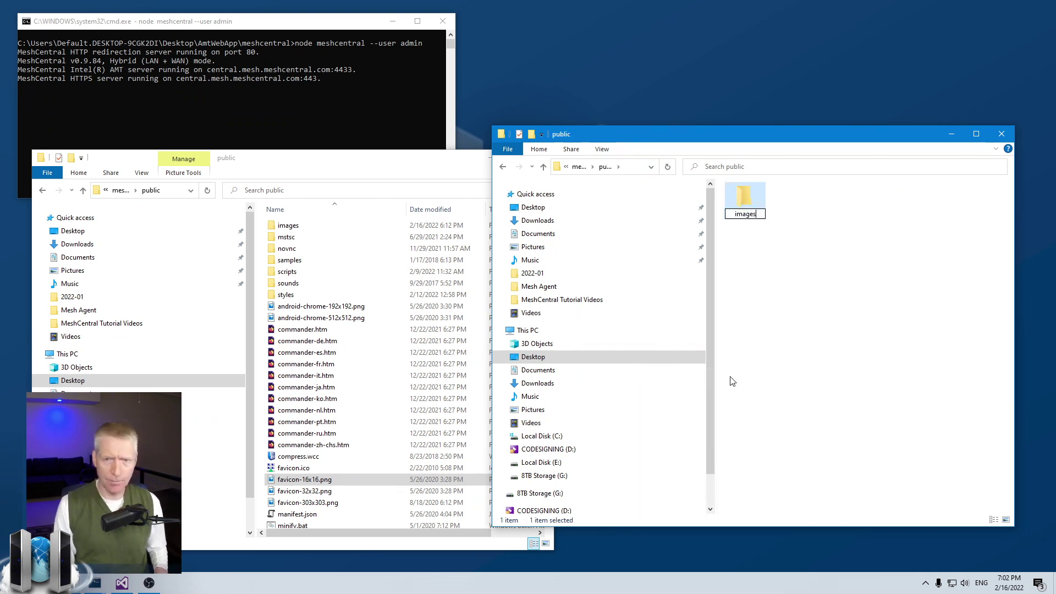
key(Return)
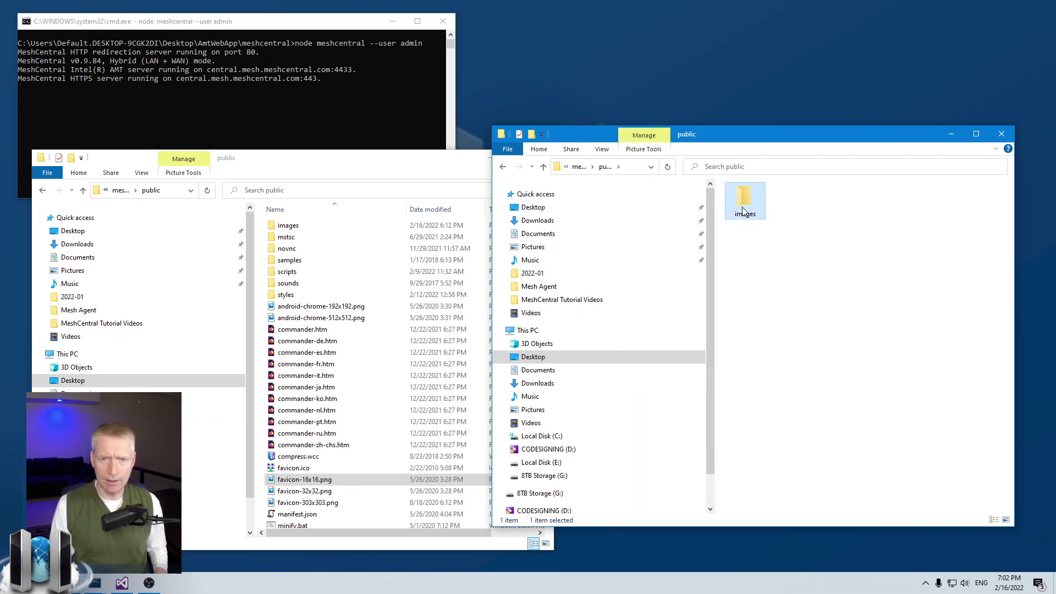
double_click(744, 202)
Copy leftbar-64.png from the default images folder into the custom images folder.
double_click(328, 228)
scroll(421, 349, down, 10)
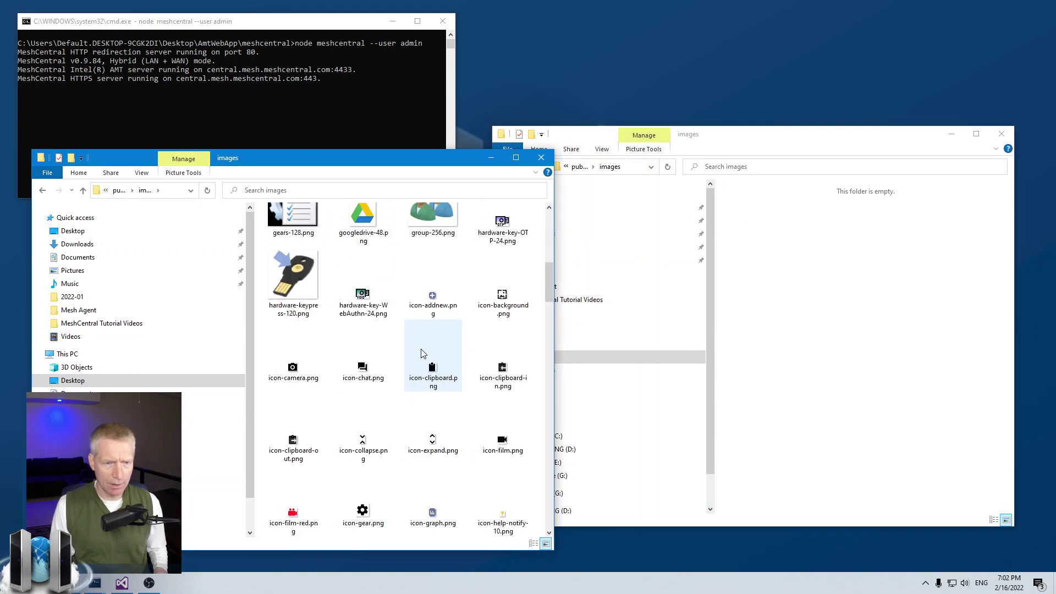
scroll(421, 349, down, 3)
scroll(420, 353, down, 3)
scroll(422, 351, down, 1)
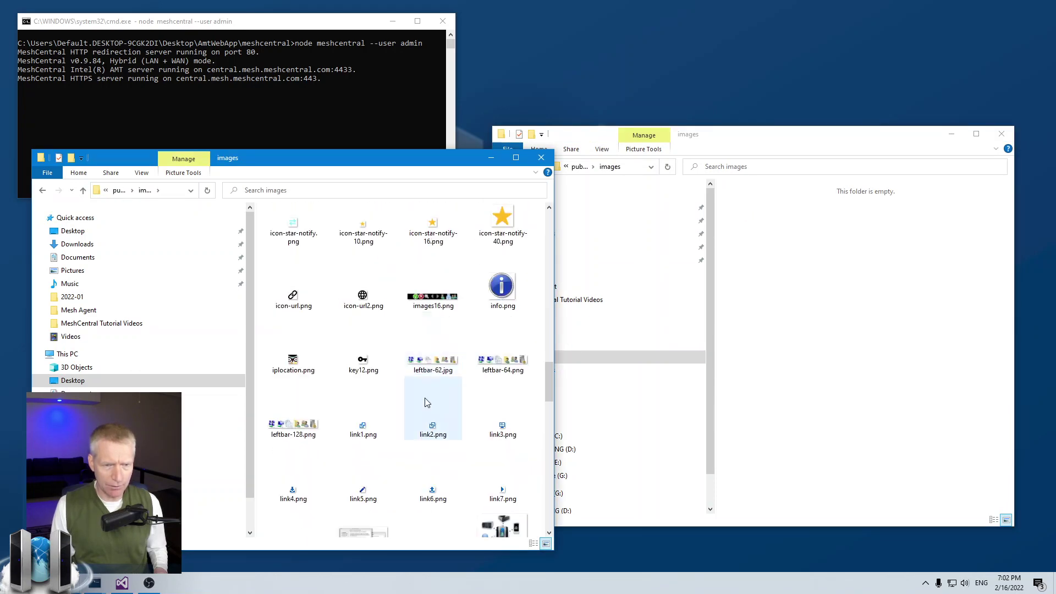
click(491, 365)
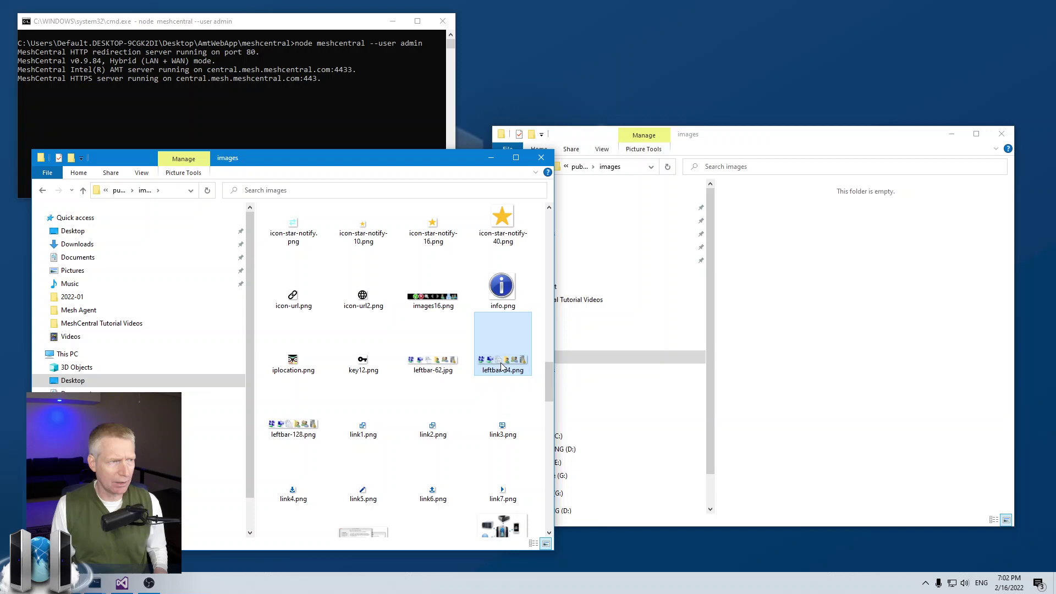
key(alt+Tab)
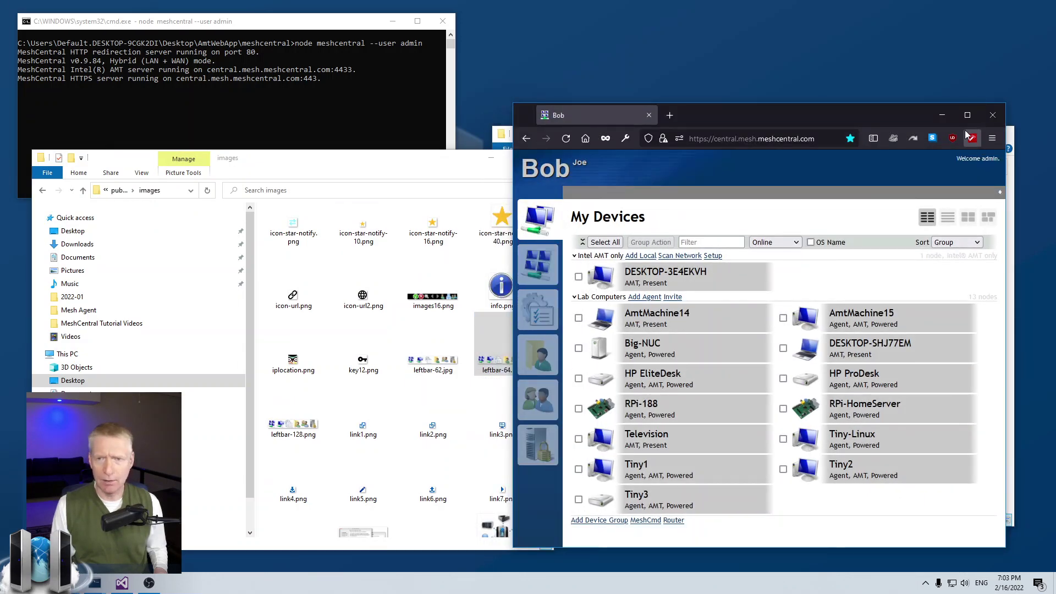
click(949, 117)
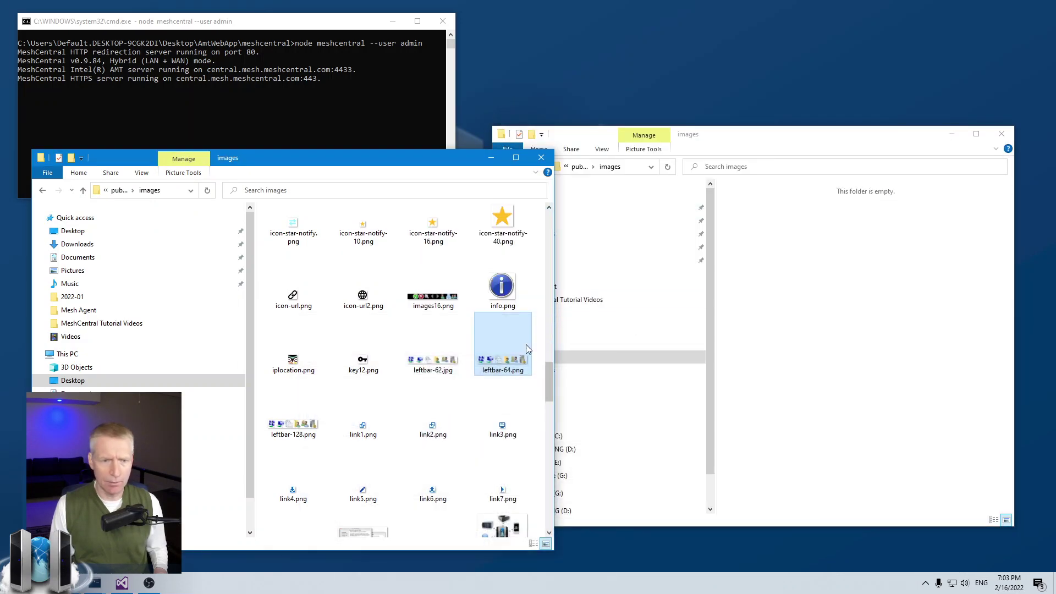
click(890, 340)
key(ctrl+v)
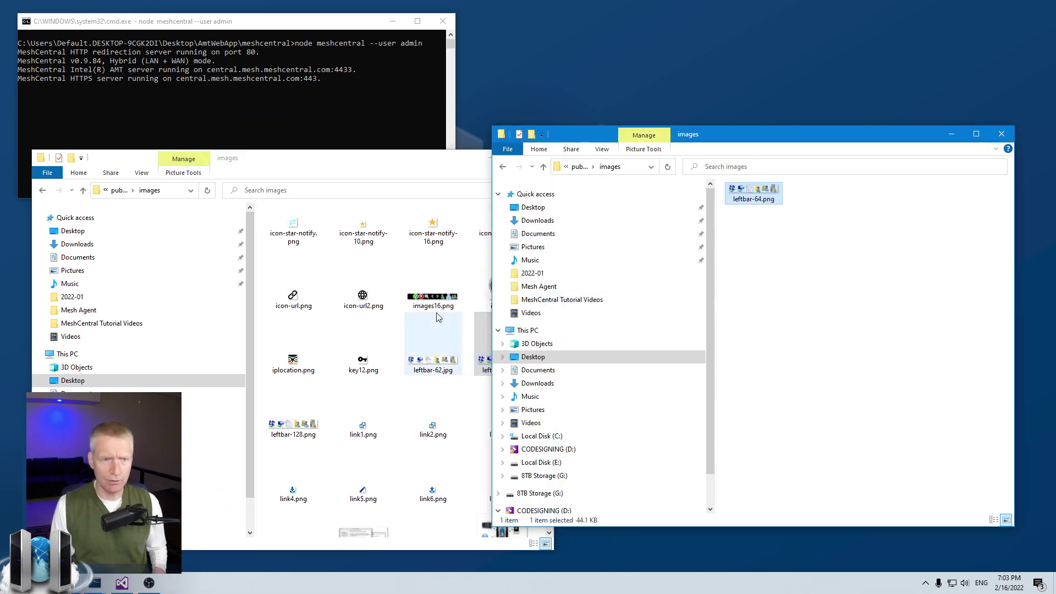
Open the copied leftbar-64.png for editing in Paint.
click(434, 281)
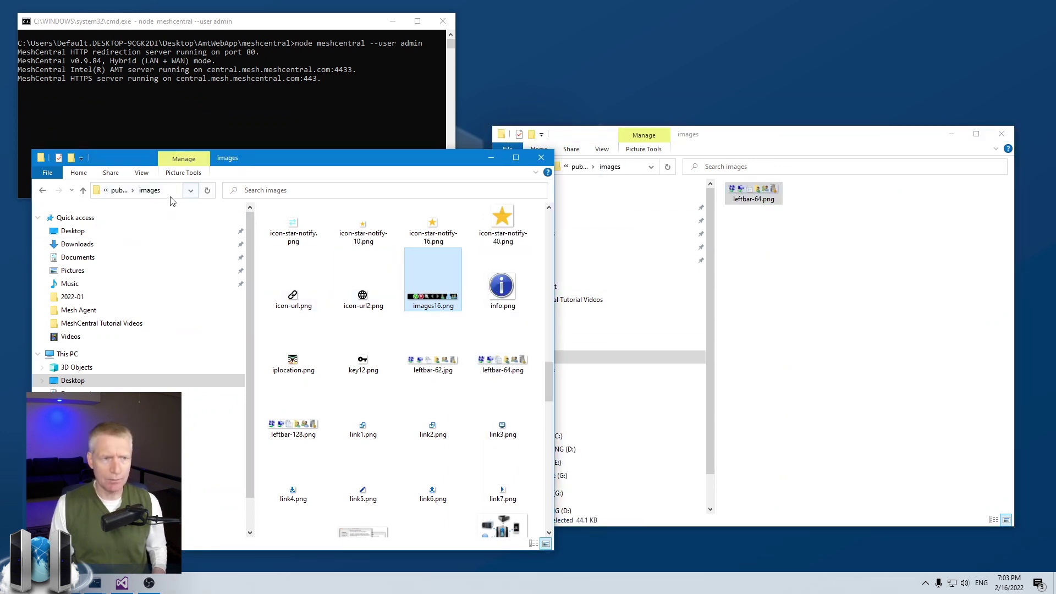
click(754, 192)
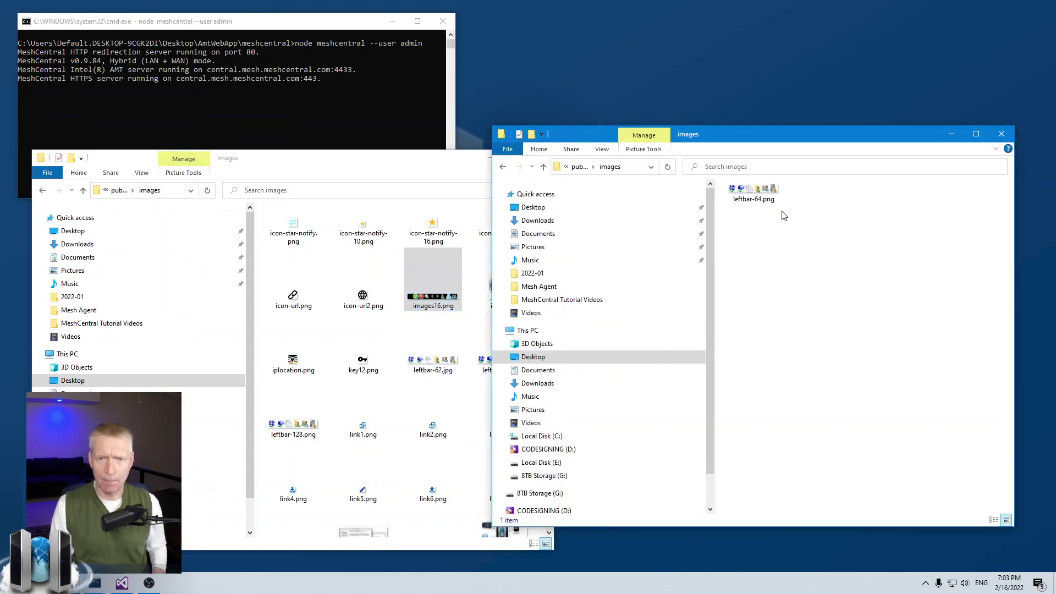
right_click(753, 191)
click(785, 261)
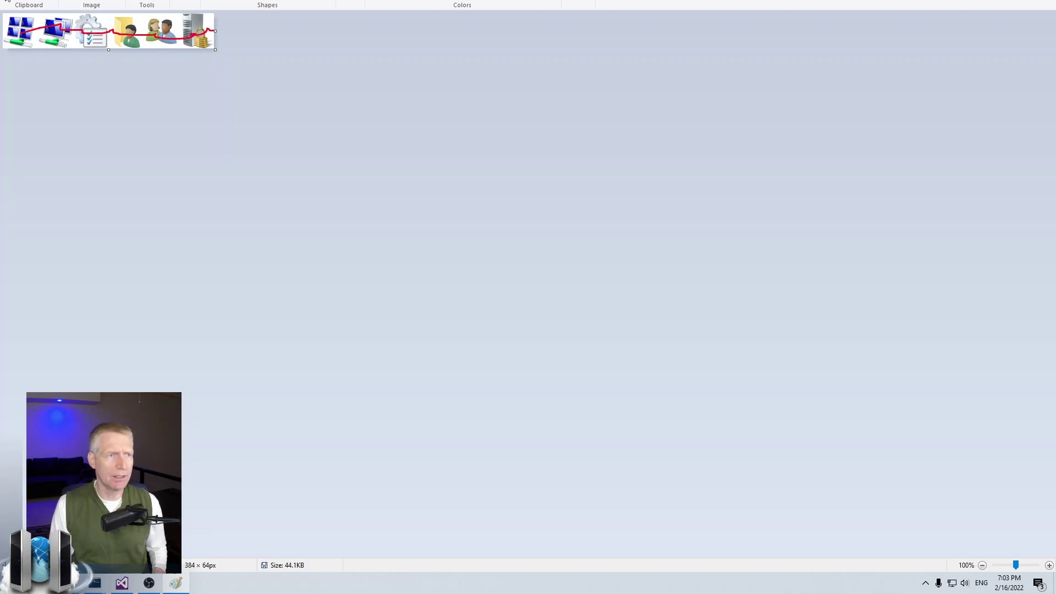
Save the red-lined leftbar-64.png and reload the MeshCentral devices page in Firefox.
key(alt+f)
click(35, 69)
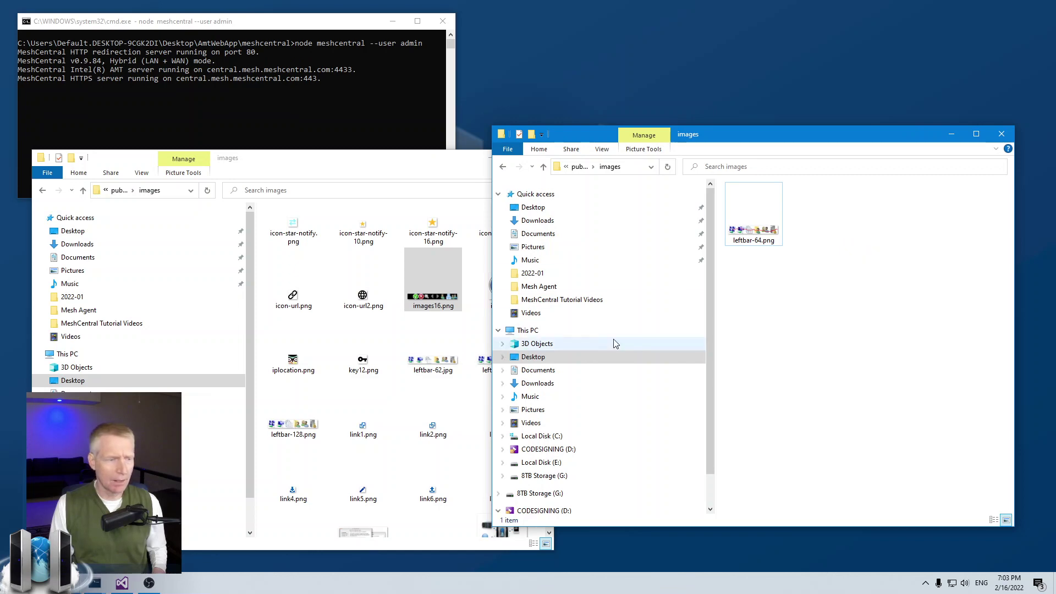
click(67, 582)
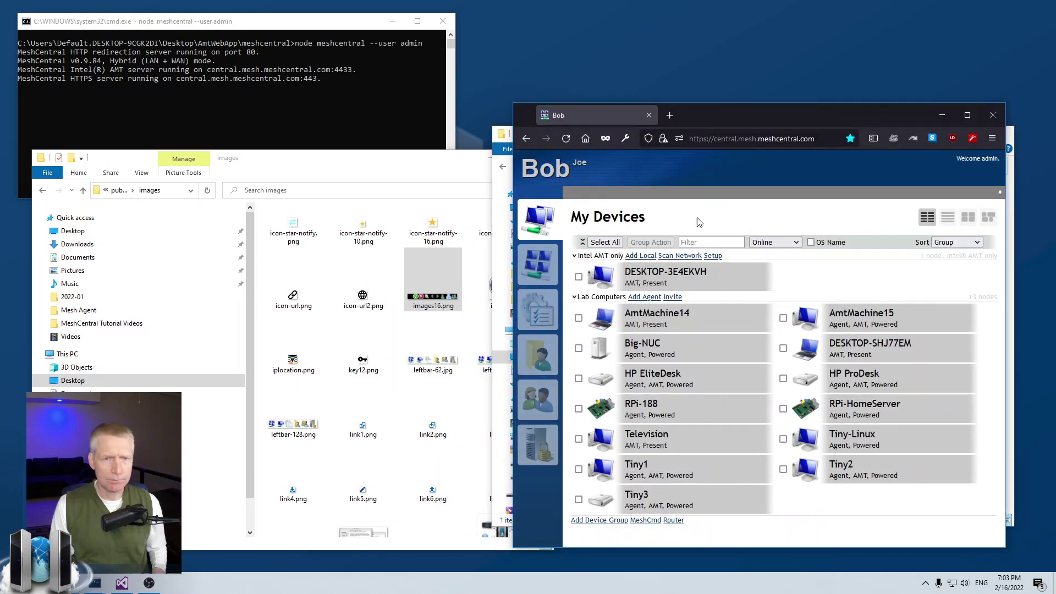
click(559, 142)
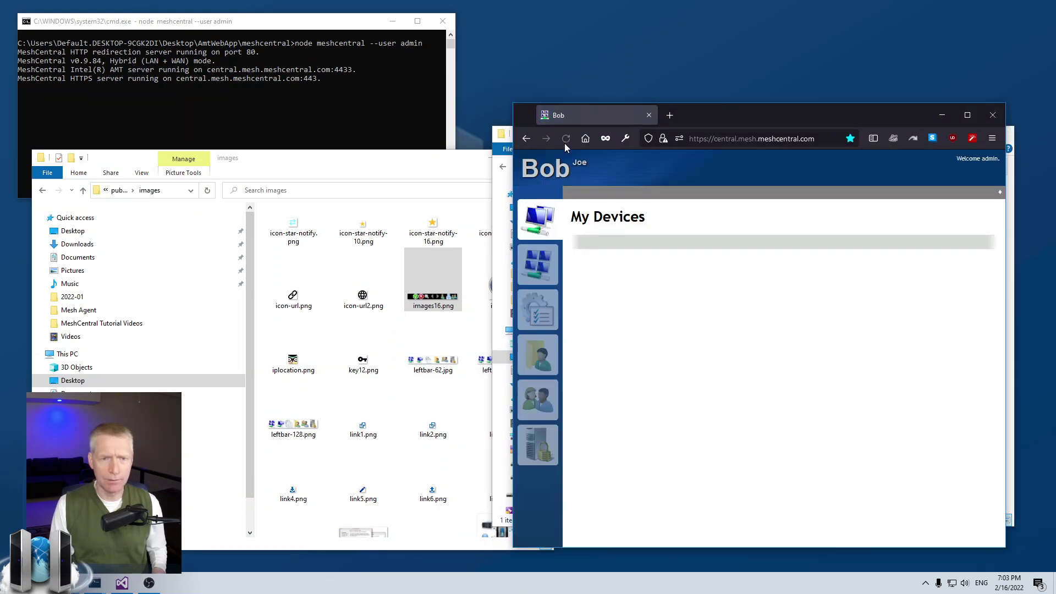
Copy leftbar-62.jpg and leftbar-128.png from the default images folder into the custom images folder.
drag(667, 113, 588, 442)
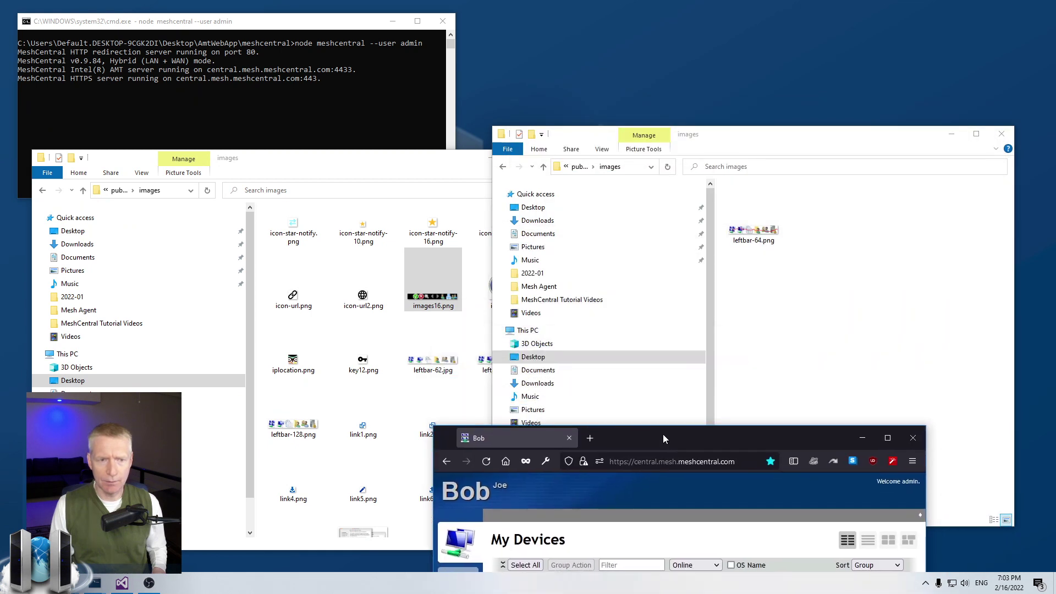
click(830, 344)
click(433, 363)
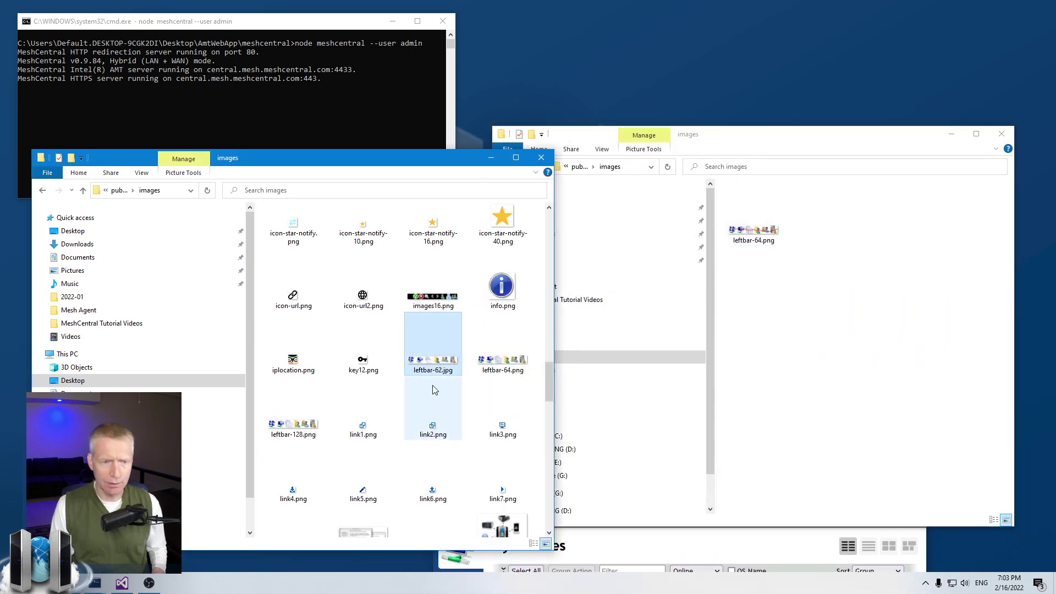
ctrl+click(316, 425)
key(ctrl+c)
click(863, 358)
key(ctrl+v)
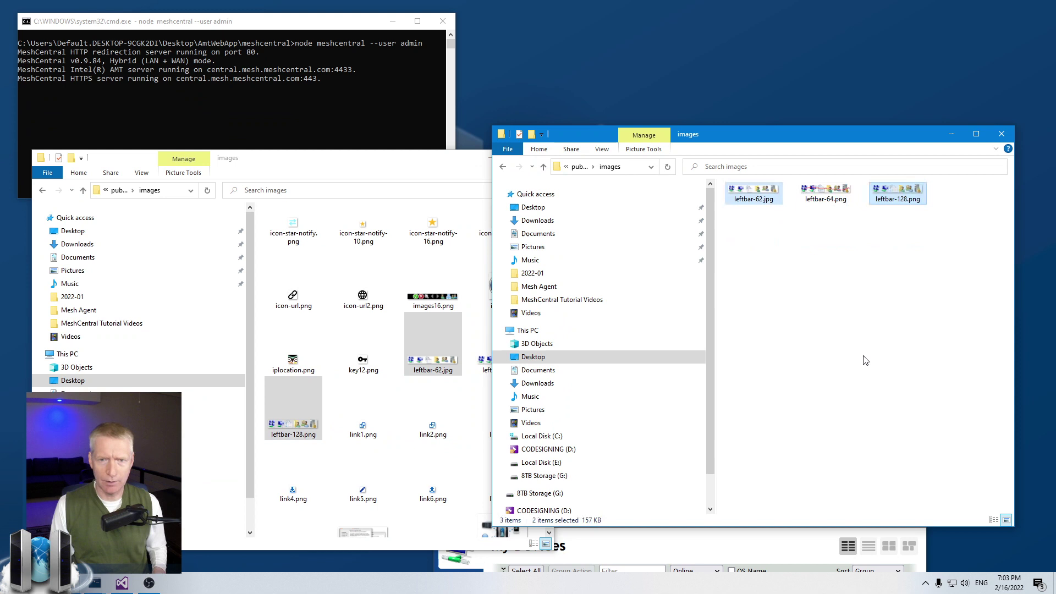
Stop the MeshCentral server in the console and rerun its start command.
click(261, 85)
key(ctrl+c)
key(Up)
key(Return)
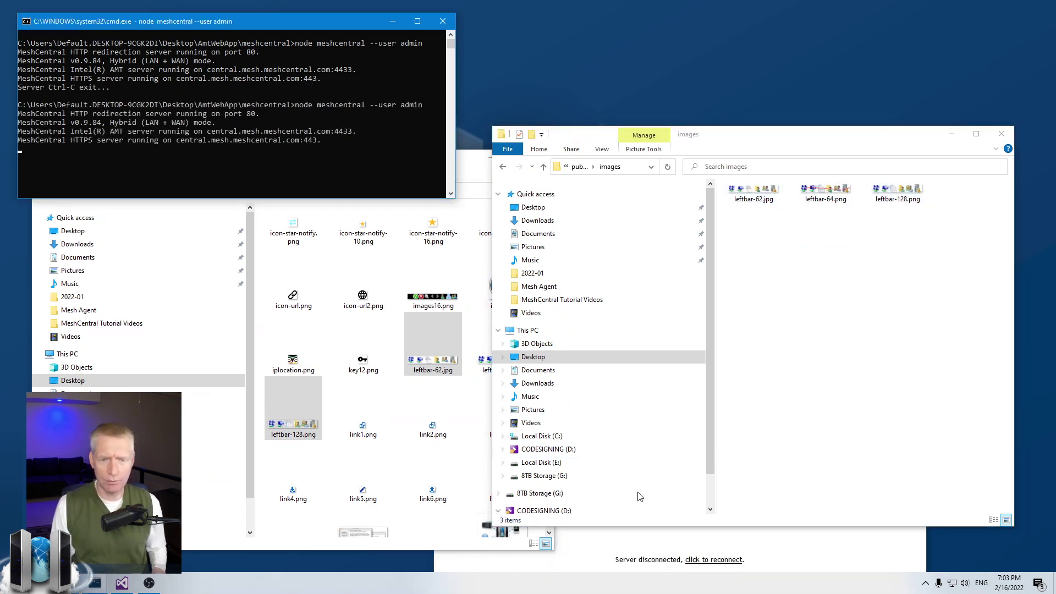
Bring the MeshCentral Firefox window forward and move it up-left while the page reconnects.
click(651, 530)
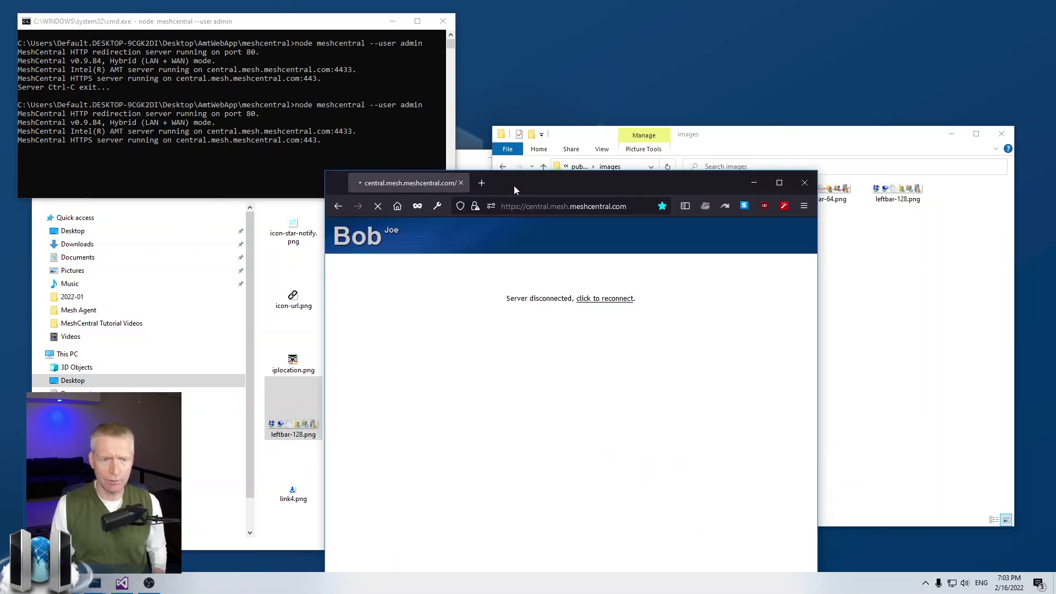
drag(623, 446, 460, 181)
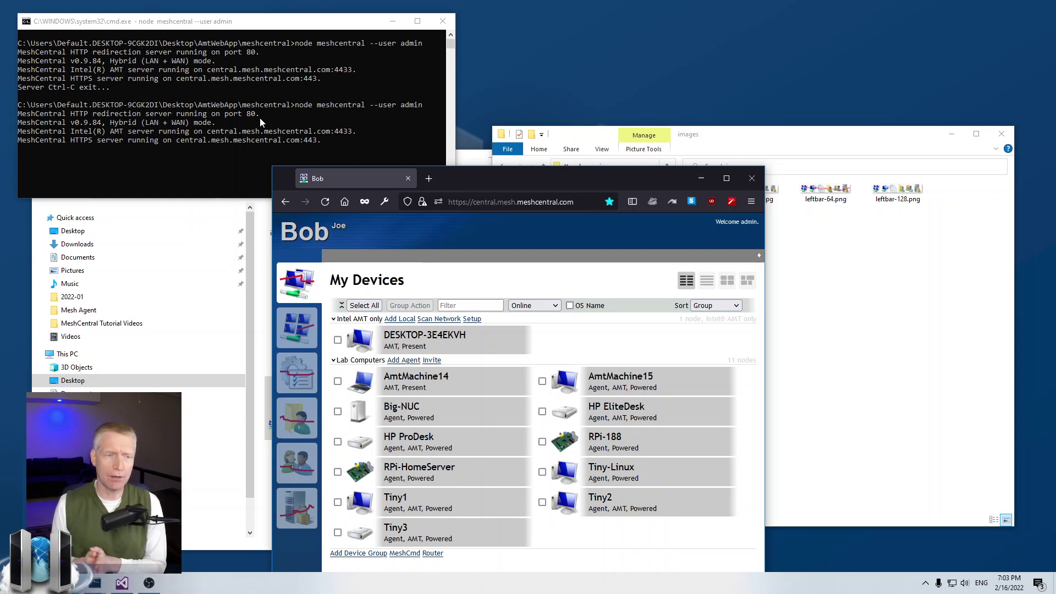
Navigate File Explorer to AmtWebApp\meshcentral-web\public\images.
click(804, 258)
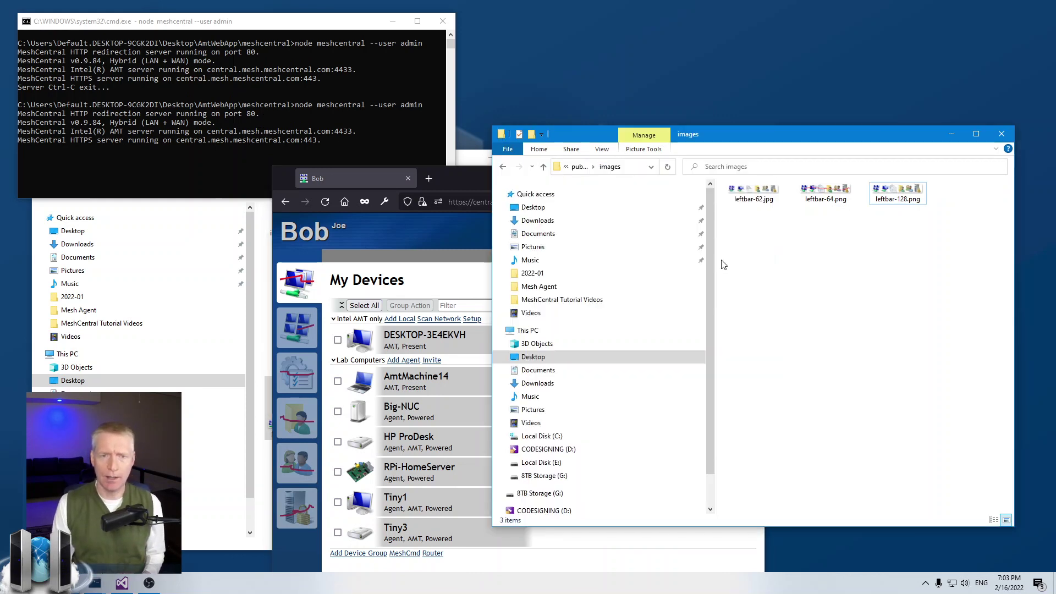
click(582, 168)
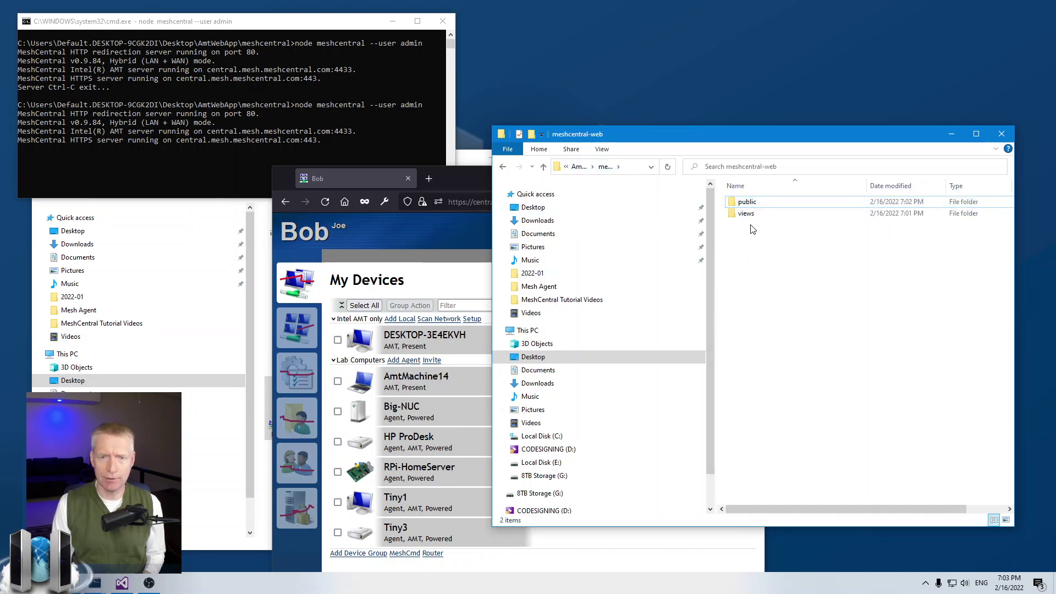
click(591, 166)
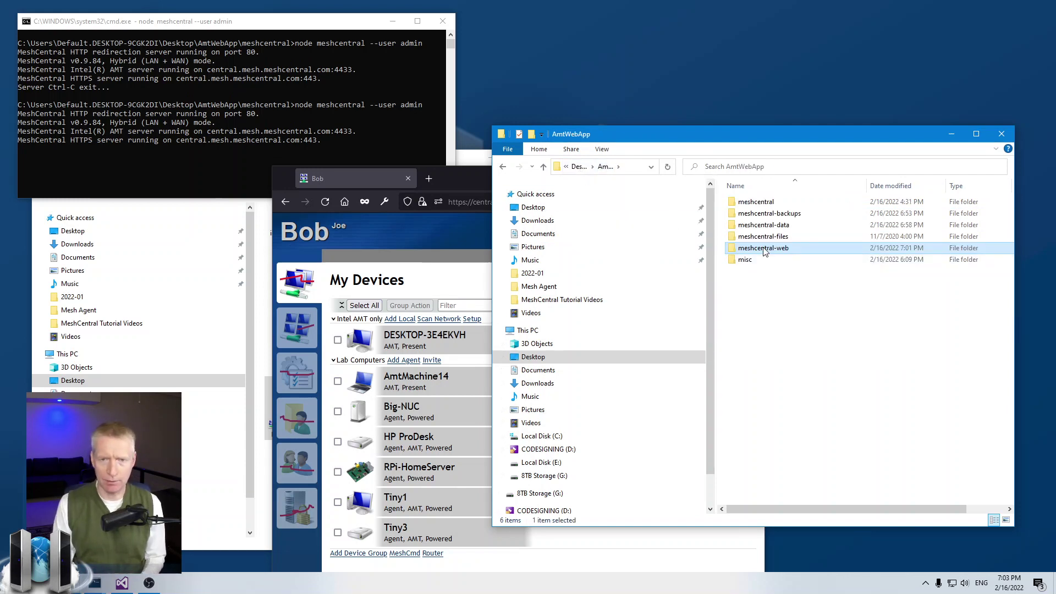
double_click(763, 249)
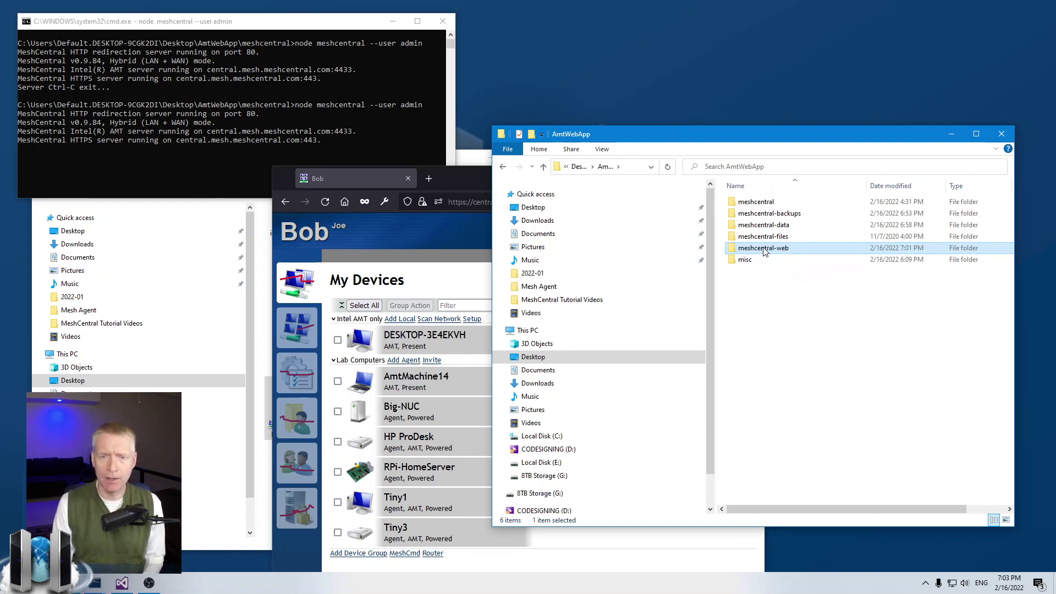
double_click(745, 206)
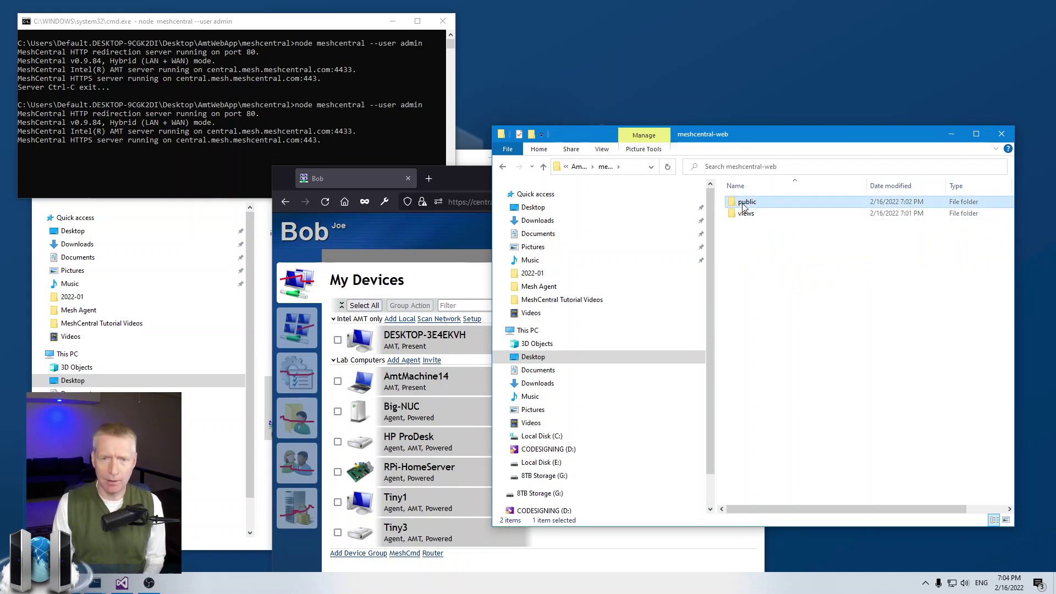
double_click(745, 206)
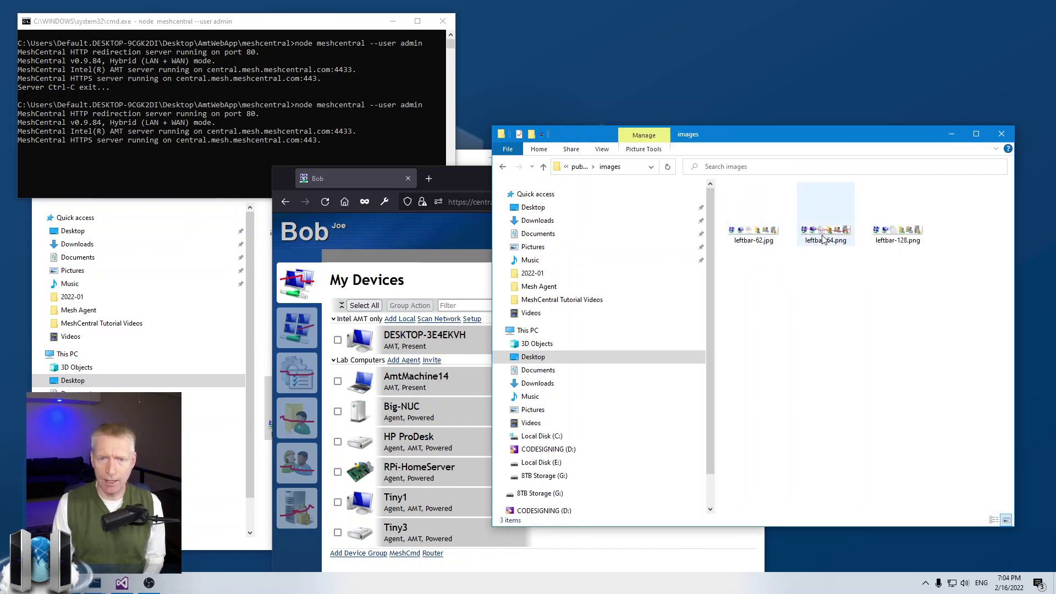
Open leftbar-64.png in Paint, add a blue line across the icons, and save it.
right_click(821, 237)
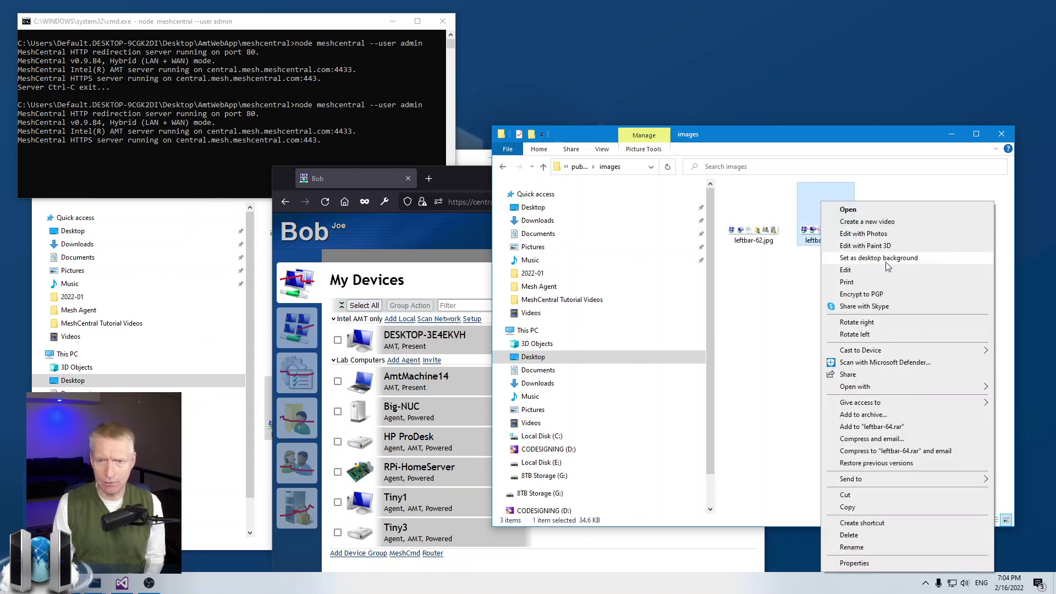
click(850, 280)
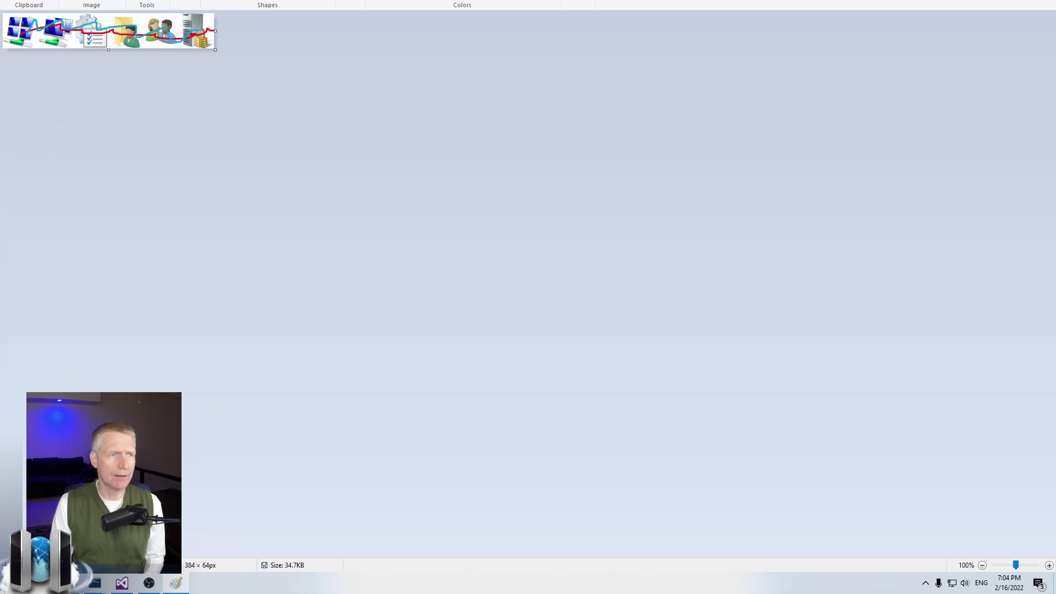
click(12, 1)
click(30, 19)
Close Paint and reload the MeshCentral page to load the new left-bar icons.
key(alt+F4)
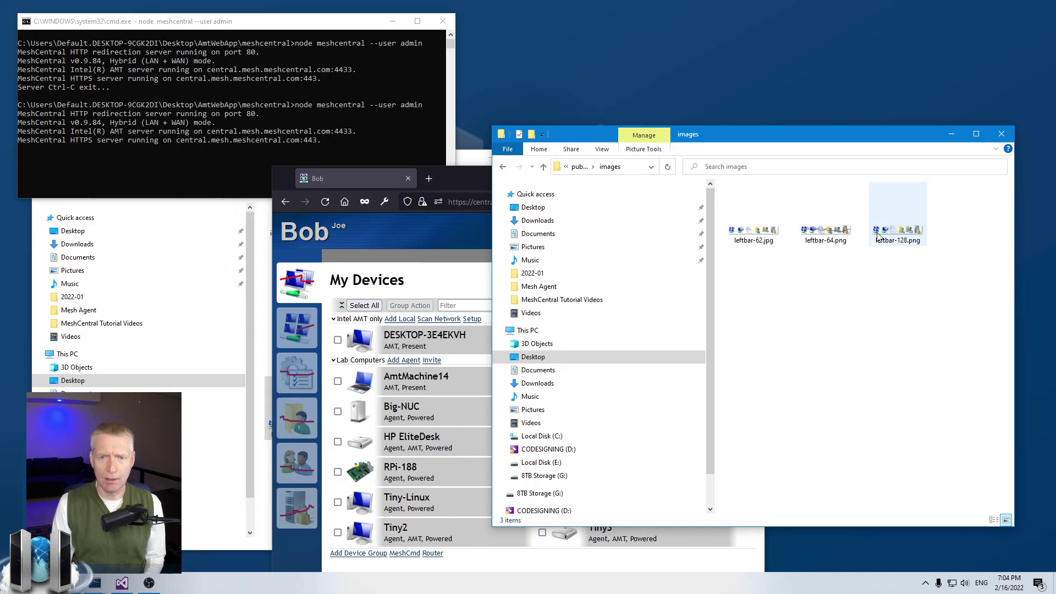
click(401, 274)
click(324, 201)
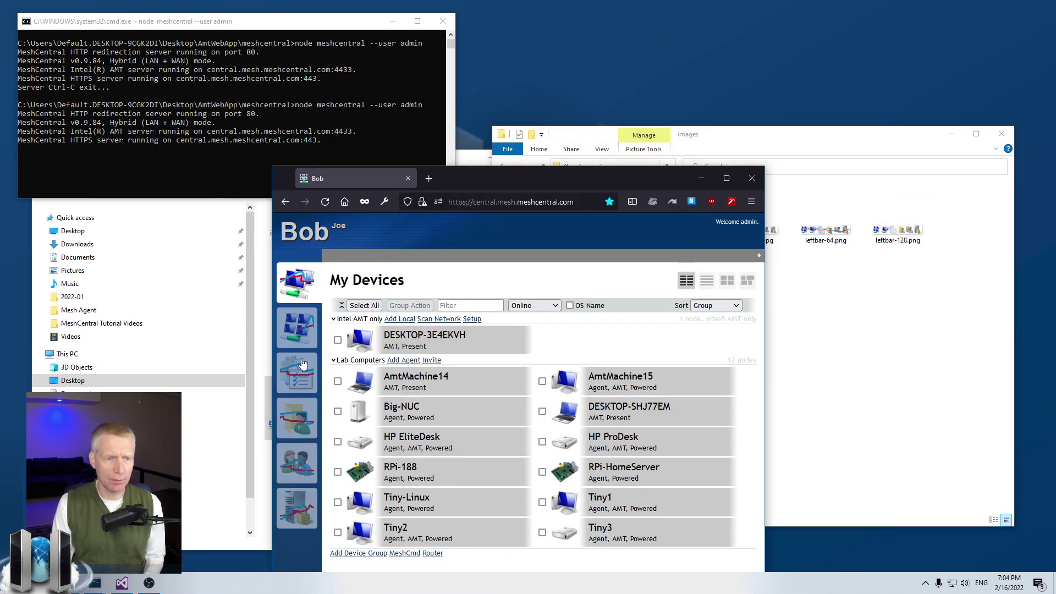
Review the Users, Server and Files pages, return to My Devices, then select leftbar-64.png.
click(298, 464)
click(298, 507)
click(298, 464)
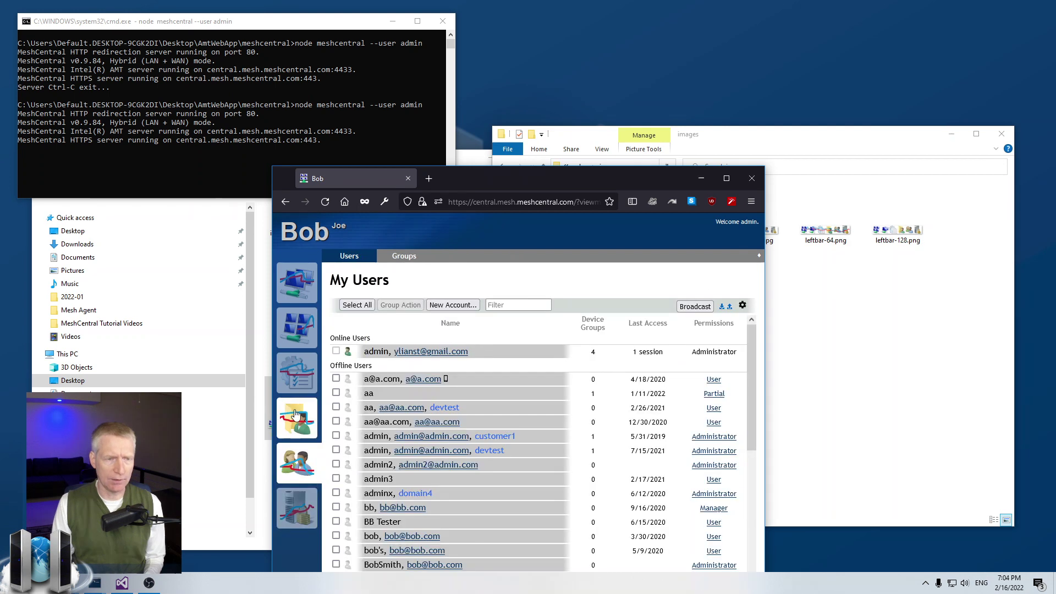
click(297, 418)
click(291, 285)
click(865, 319)
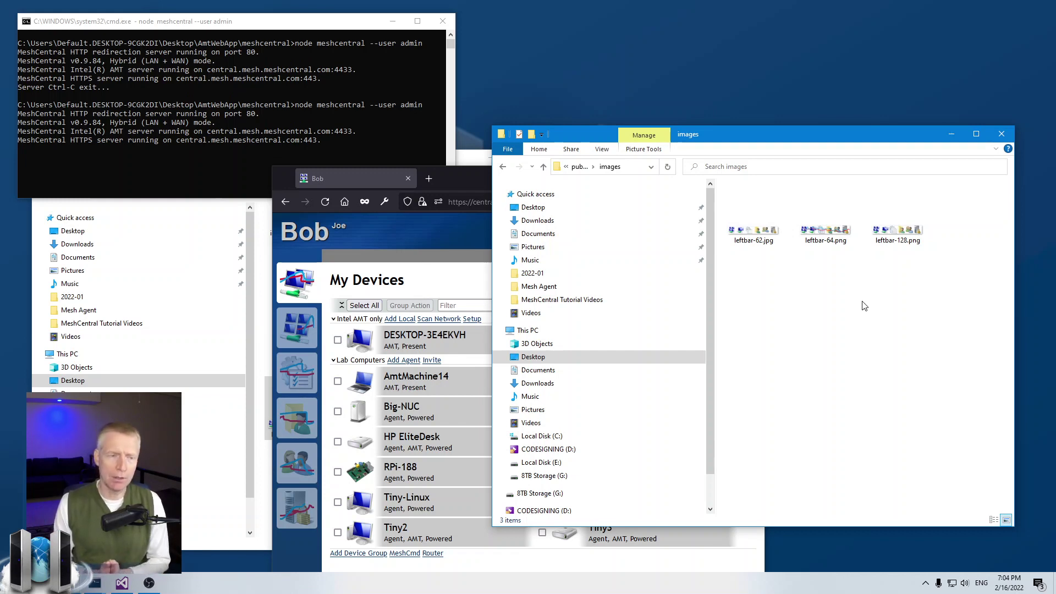
click(814, 240)
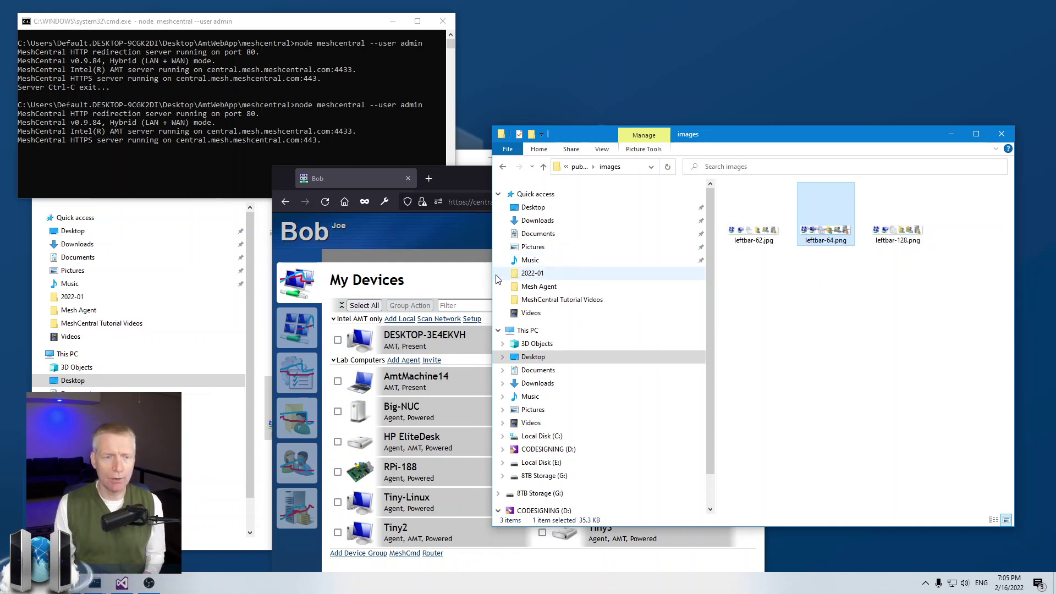
Move the MeshCentral window aside and bring the default images folder forward.
click(462, 297)
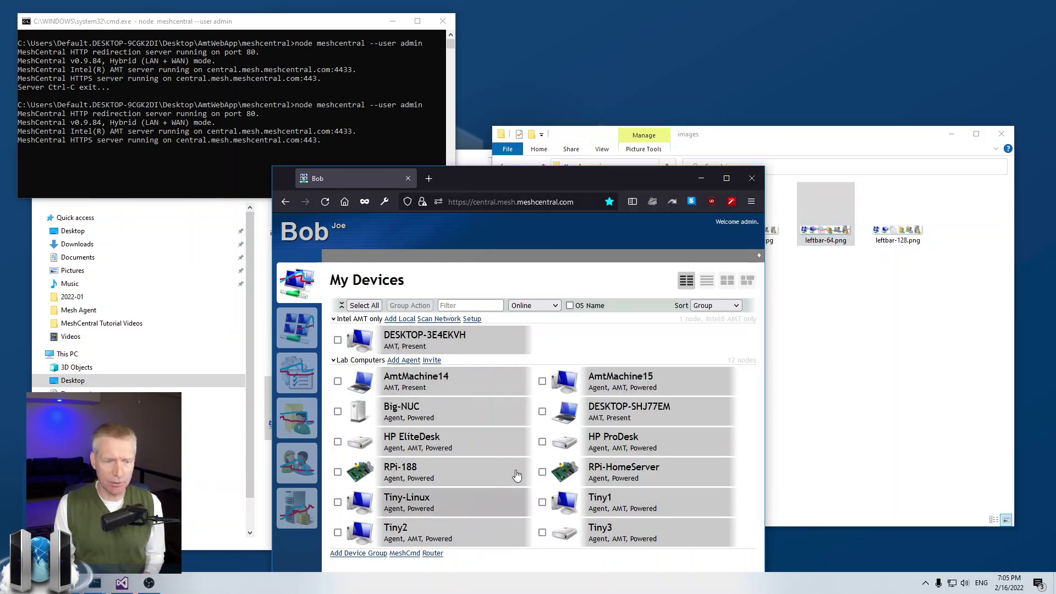
drag(546, 174, 819, 377)
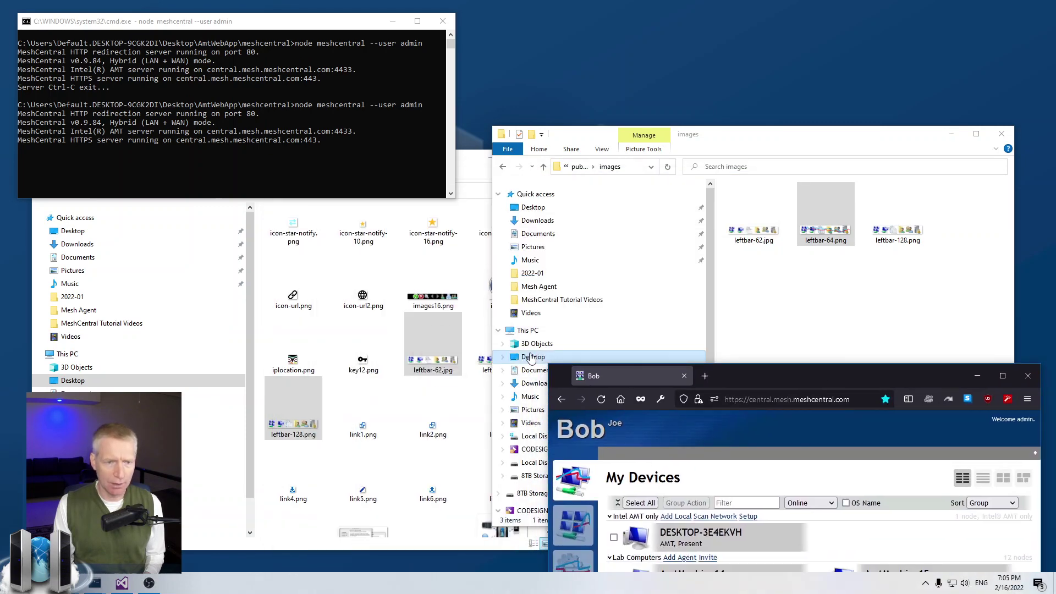
click(433, 213)
scroll(485, 397, down, 5)
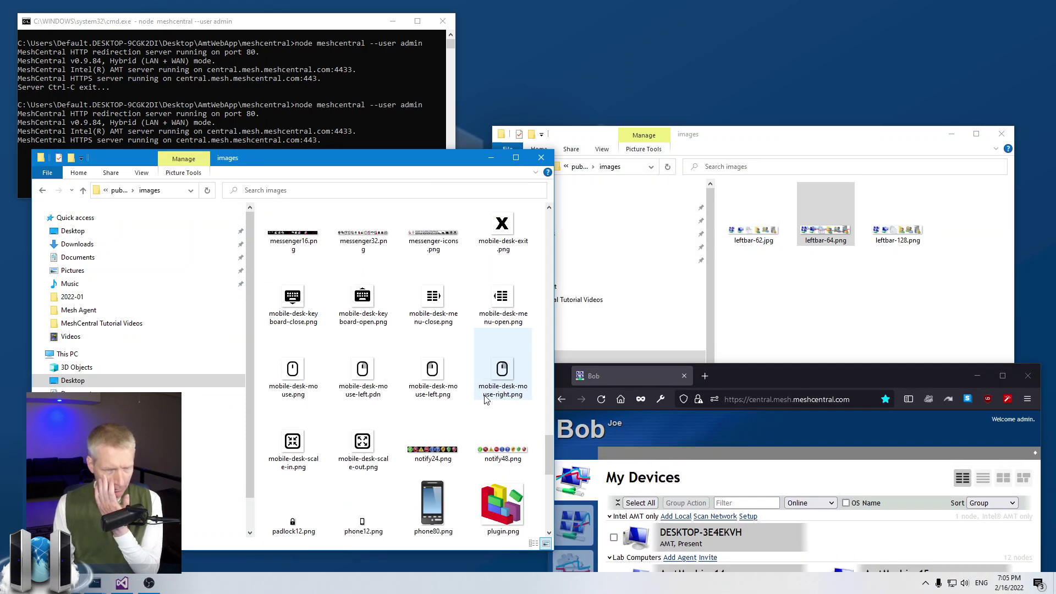
scroll(484, 397, down, 5)
scroll(484, 397, down, 5)
scroll(484, 398, down, 2)
scroll(483, 399, up, 4)
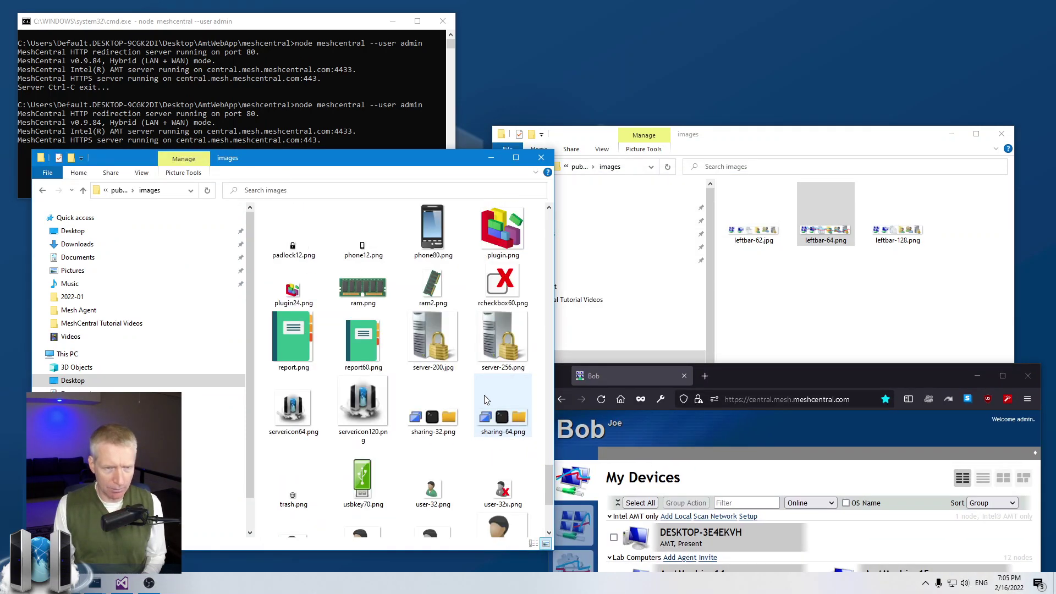
scroll(484, 398, down, 2)
scroll(484, 399, up, 2)
scroll(484, 398, down, 3)
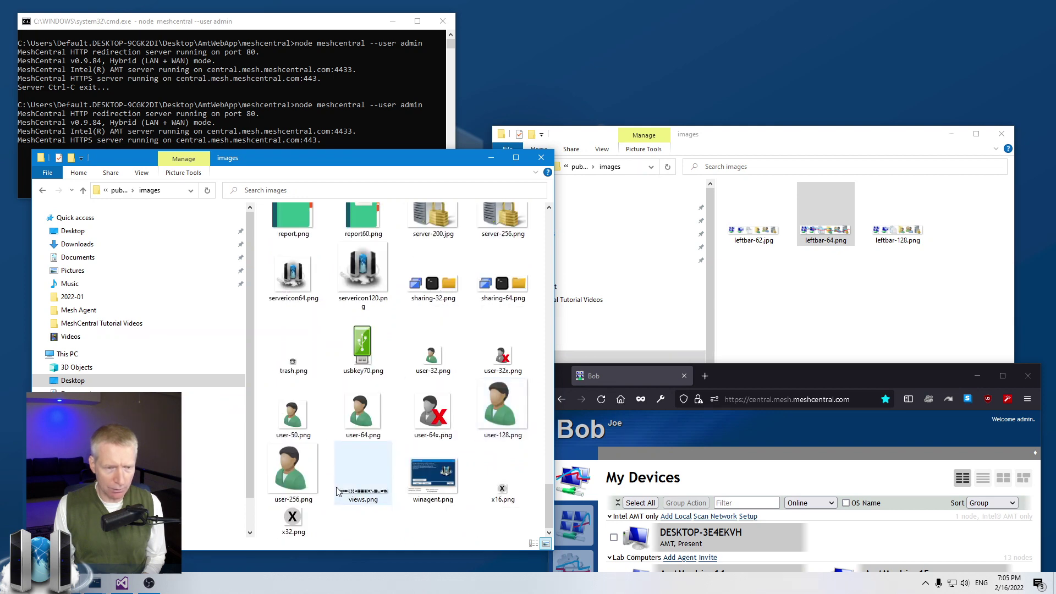
scroll(404, 452, up, 10)
scroll(404, 452, up, 3)
scroll(404, 453, up, 3)
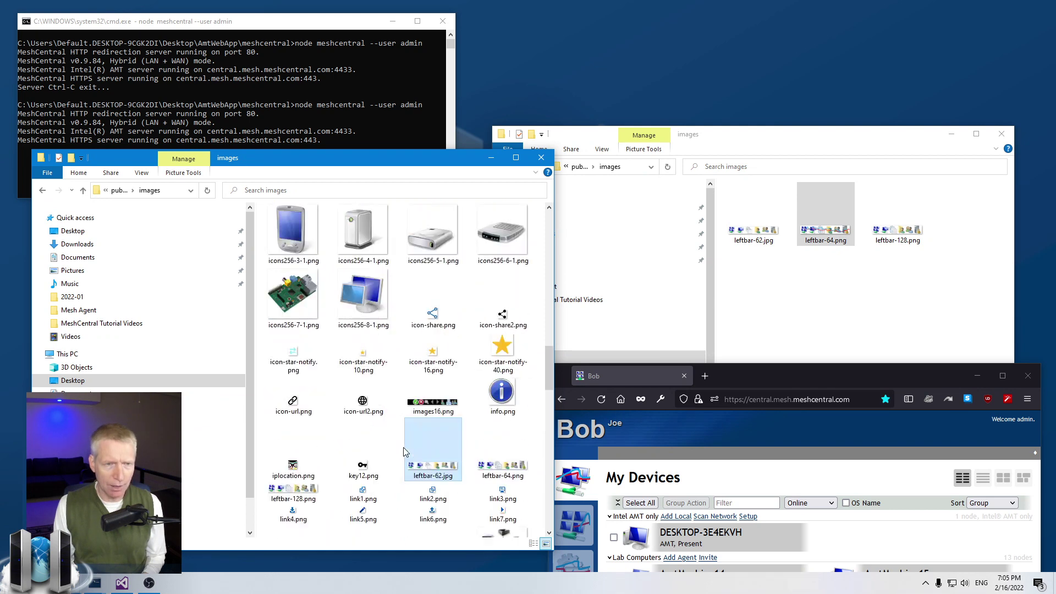
scroll(404, 452, up, 3)
scroll(404, 452, up, 2)
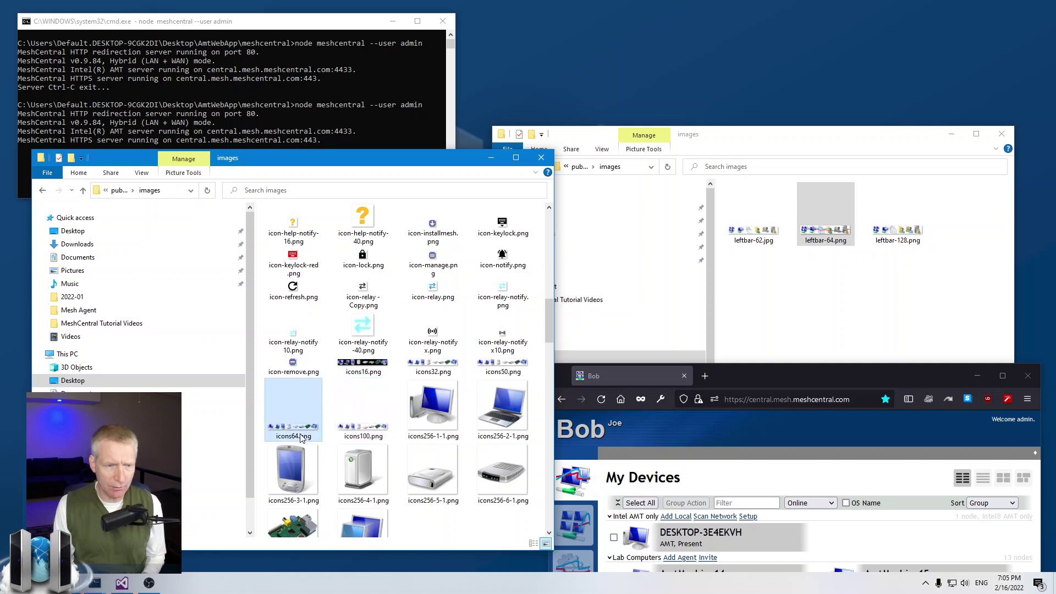
Copy icons50.png into the custom images folder and open the copy in Paint.
click(487, 368)
drag(495, 367, 777, 298)
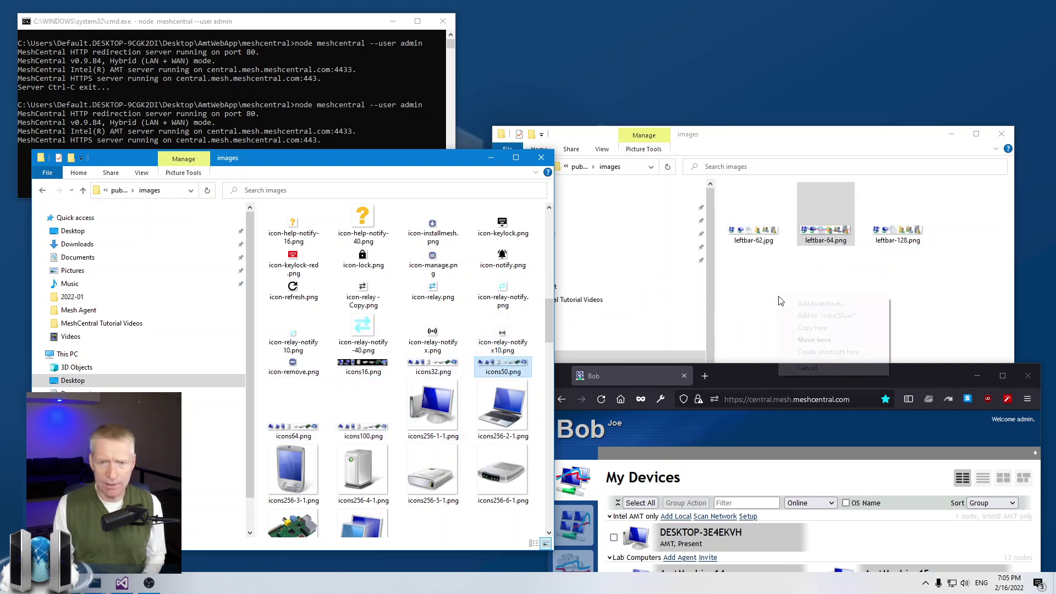
click(799, 331)
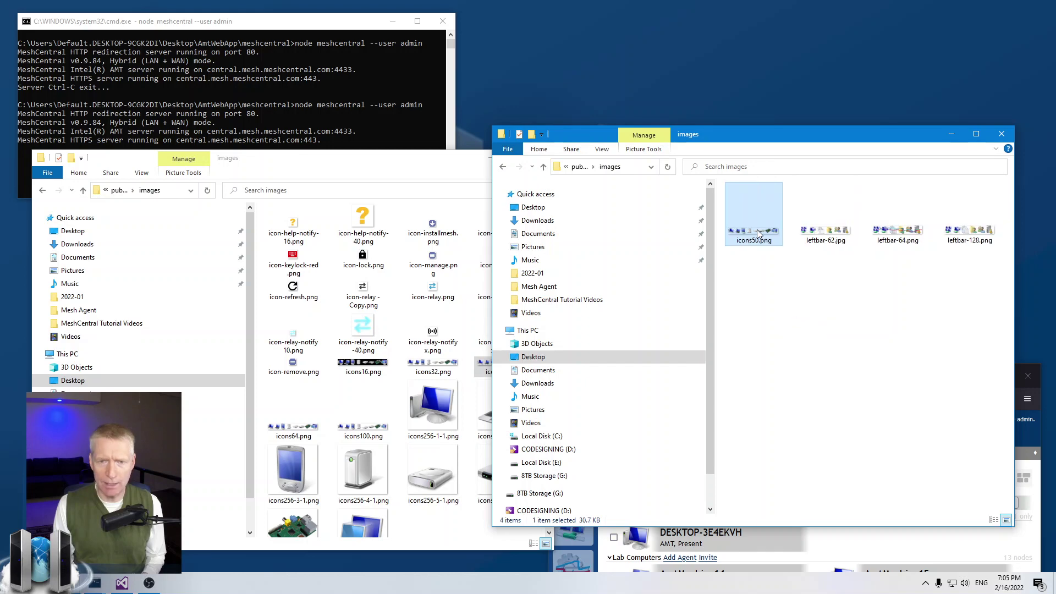
right_click(757, 229)
click(801, 272)
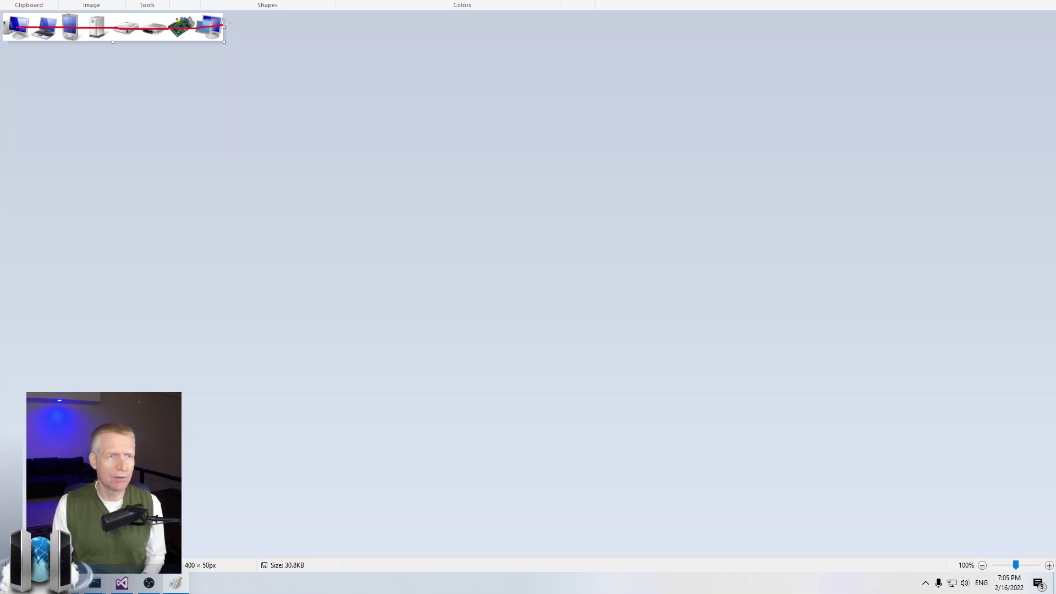
Save the red-lined icons50.png from Paint's File menu.
key(alt+f)
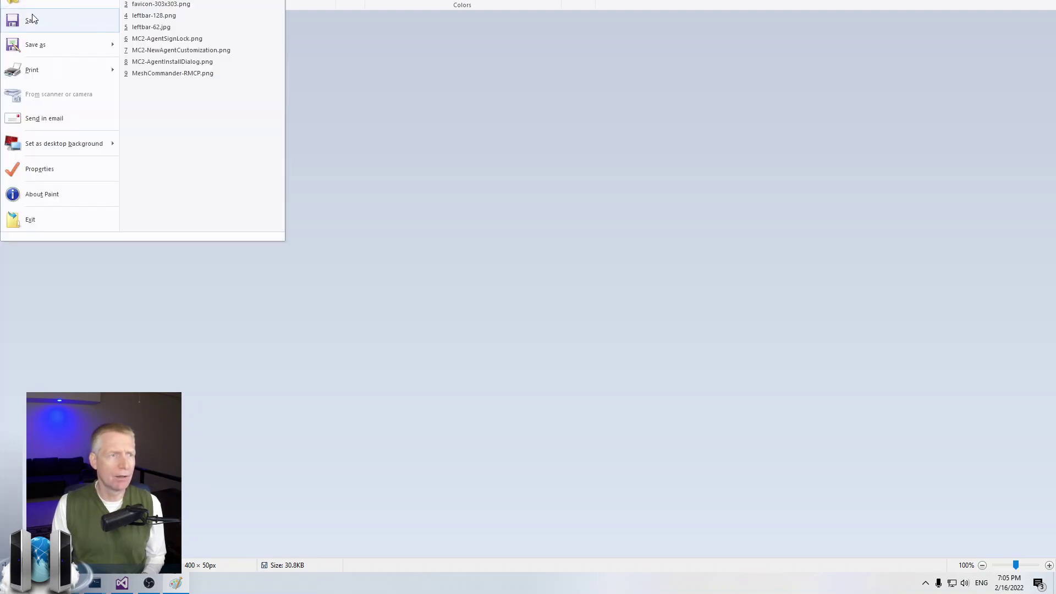
click(33, 19)
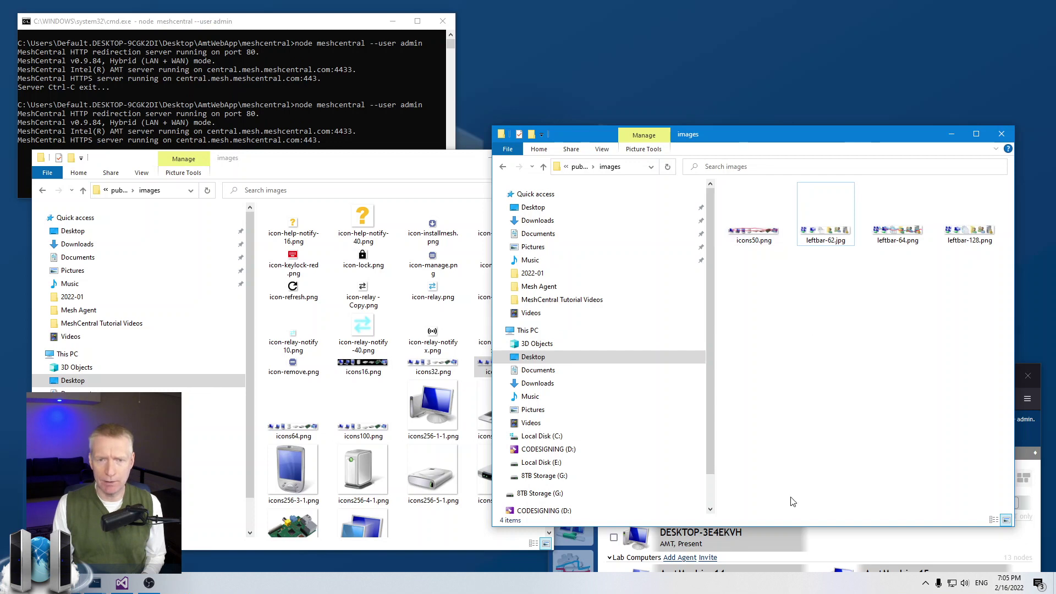
Move the MeshCentral window to the top and reload it to show red-bar device icons.
click(857, 554)
drag(591, 388, 381, 34)
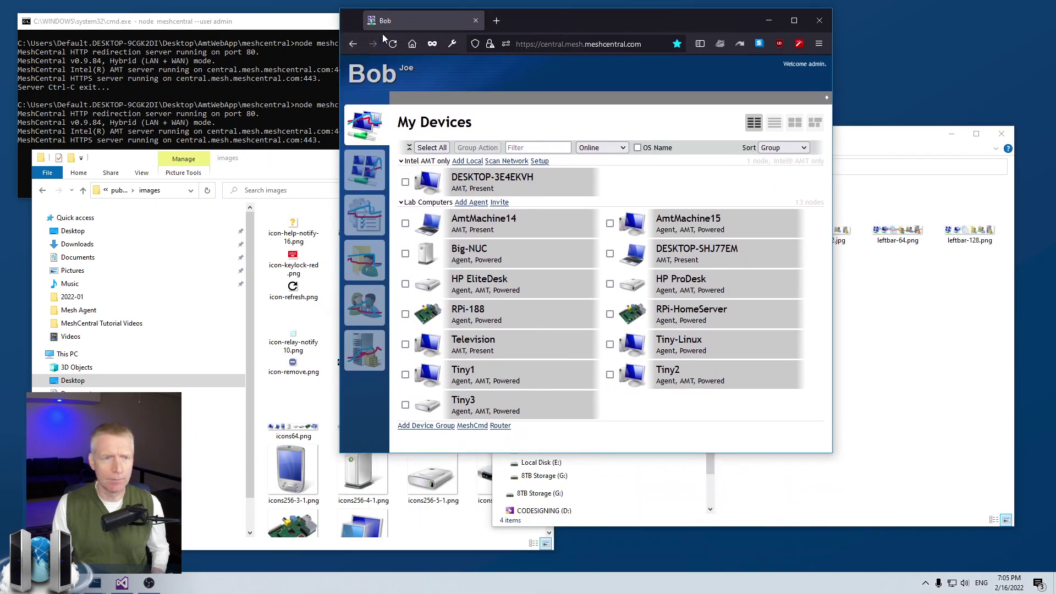
click(394, 43)
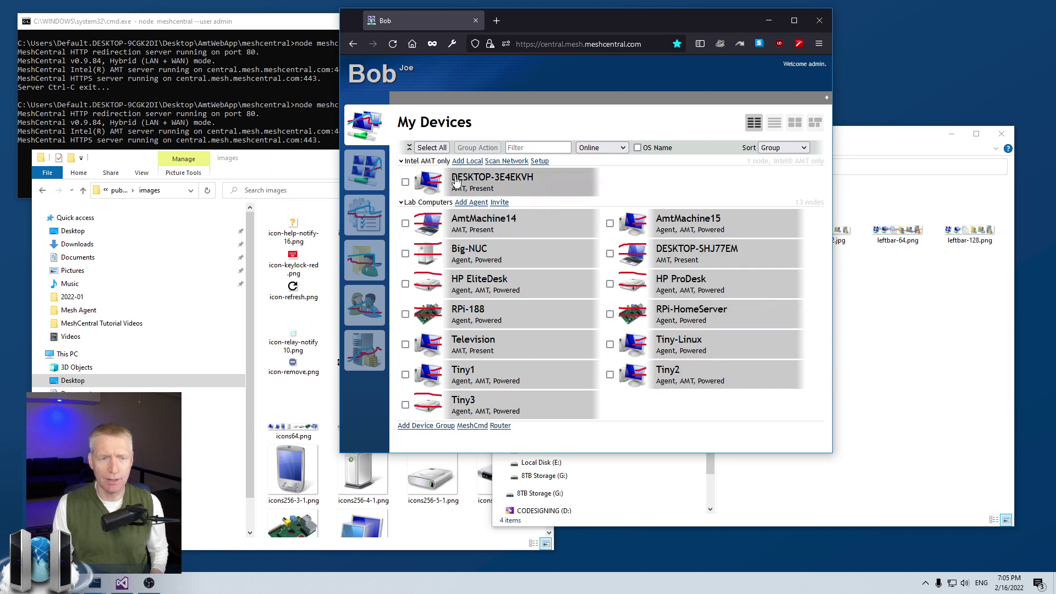
Select the edited icons50.png in the custom folder, then icons100.png in the default folder.
click(993, 389)
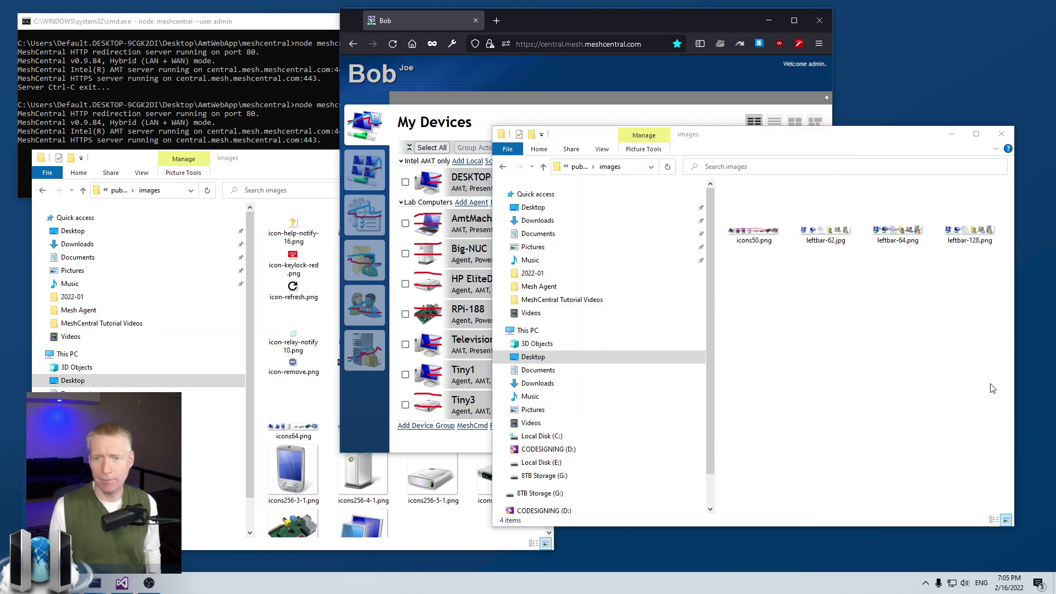
click(747, 246)
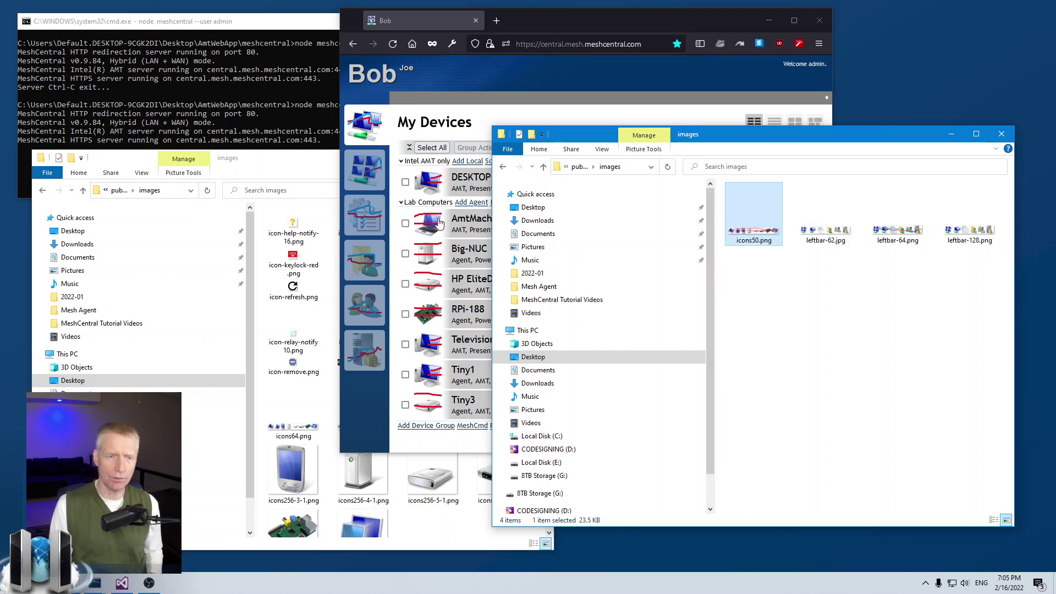
drag(751, 231, 446, 512)
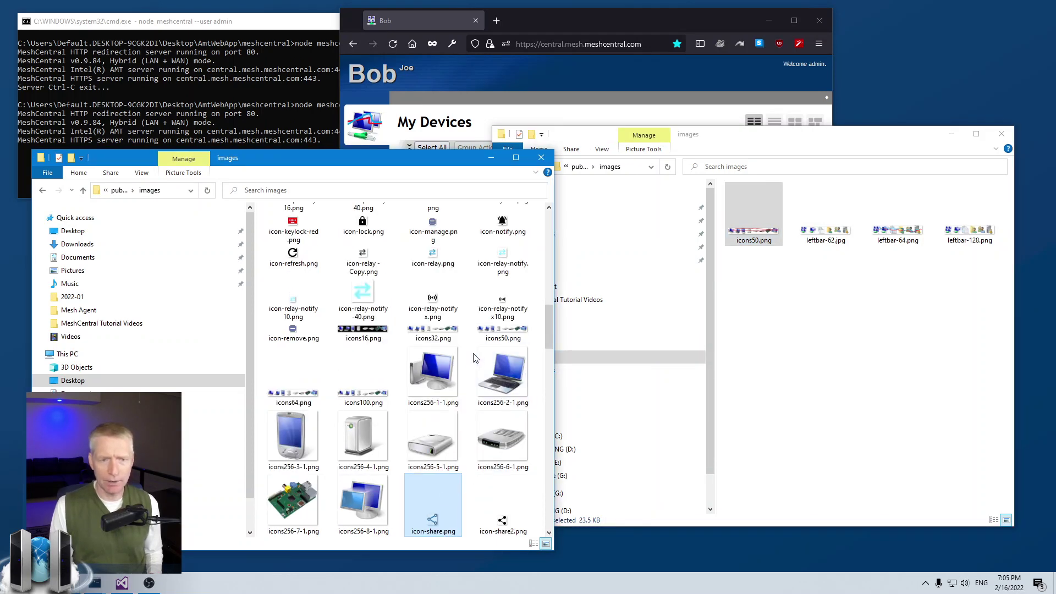
click(360, 398)
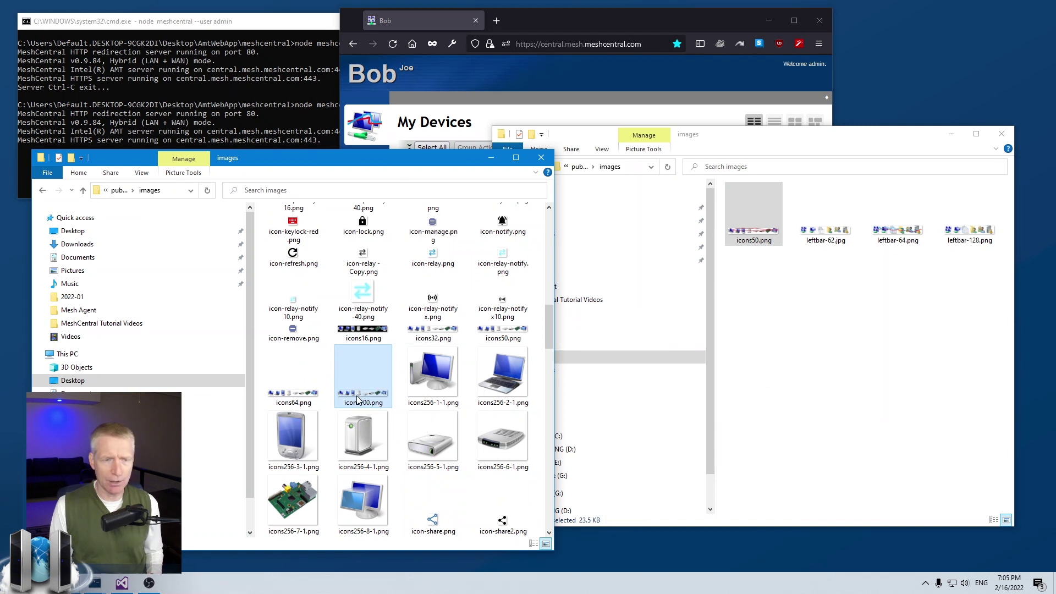
Copy icons100.png into the custom images folder and compare its size with icons50.png.
drag(359, 398, 754, 325)
click(788, 352)
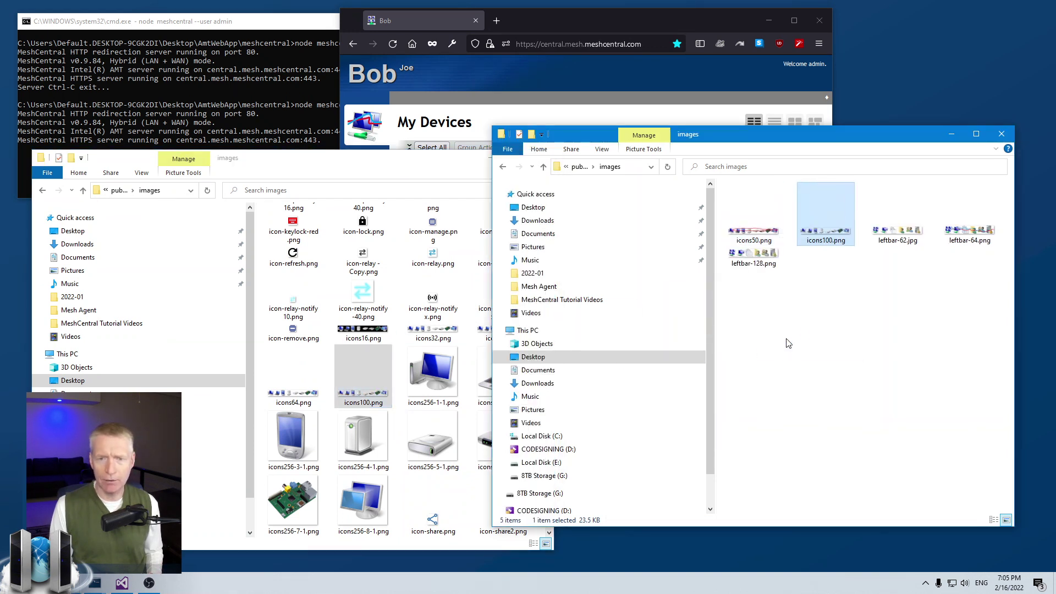
click(797, 314)
click(833, 236)
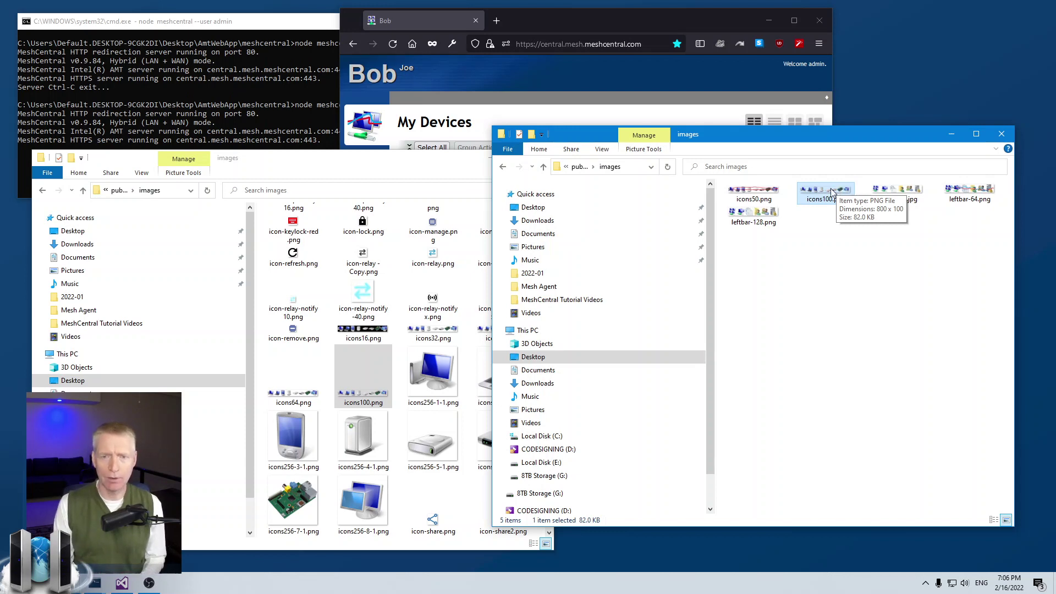
click(774, 191)
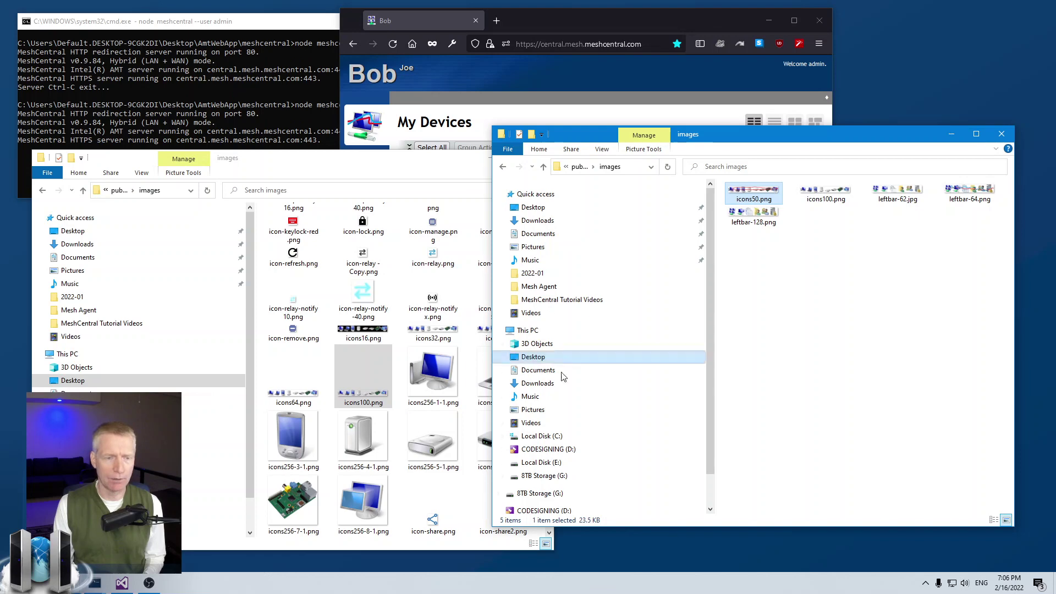
Browse the default images folder, select batteries48.png, then go up to public.
drag(776, 192, 413, 427)
scroll(359, 467, down, 2)
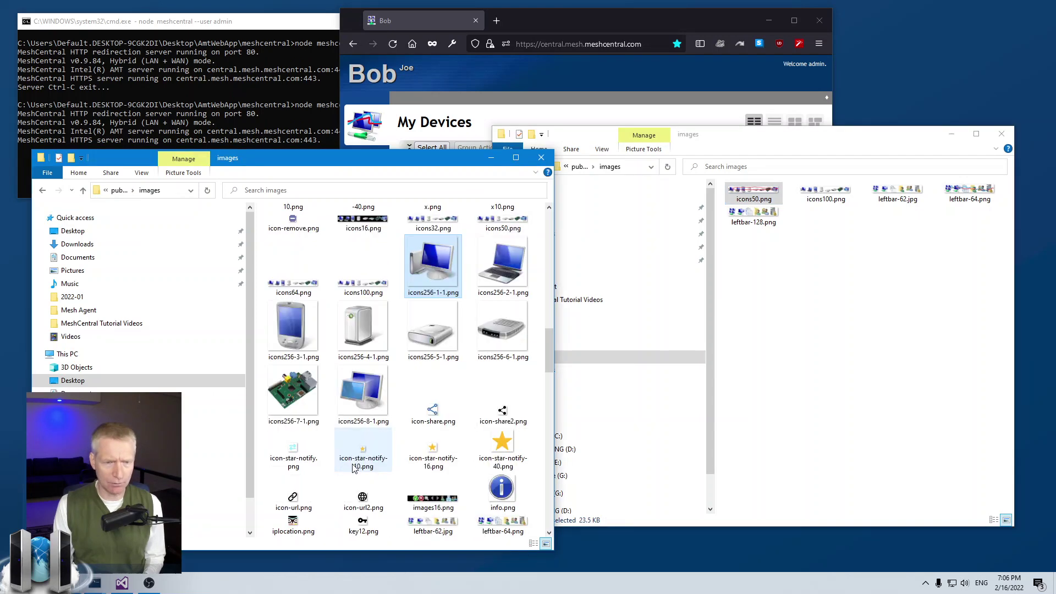
scroll(359, 468, down, 2)
scroll(361, 466, up, 5)
scroll(361, 467, up, 3)
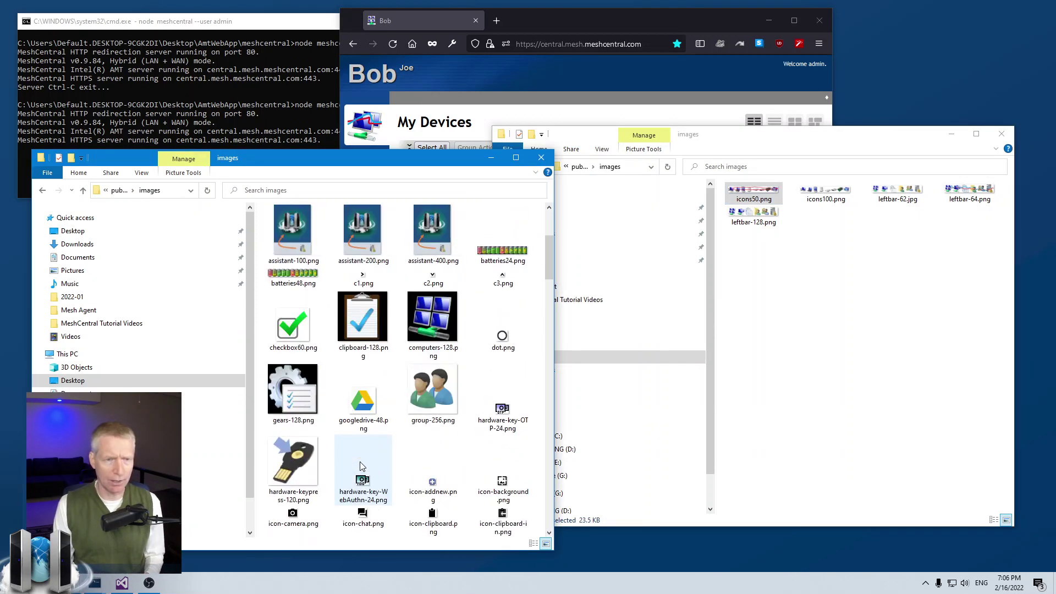
scroll(361, 467, up, 2)
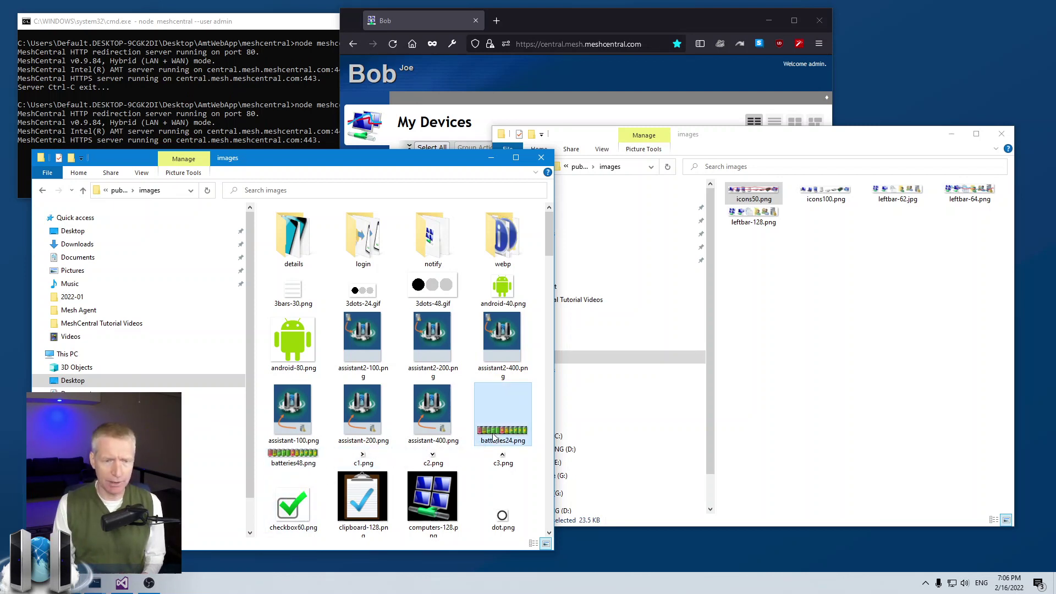
drag(501, 437, 487, 454)
click(293, 456)
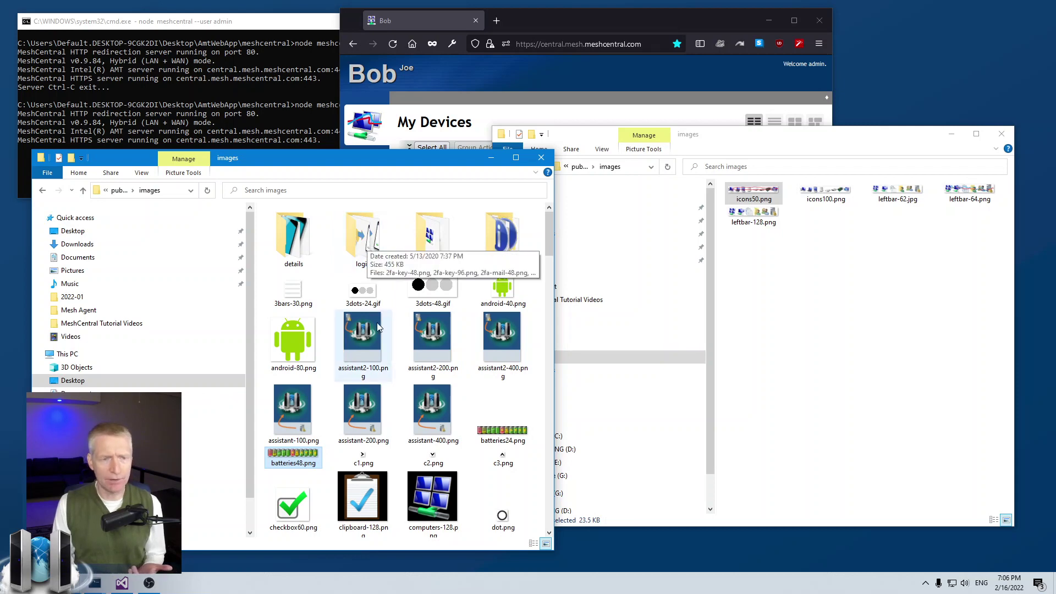
scroll(368, 248, down, 2)
click(118, 191)
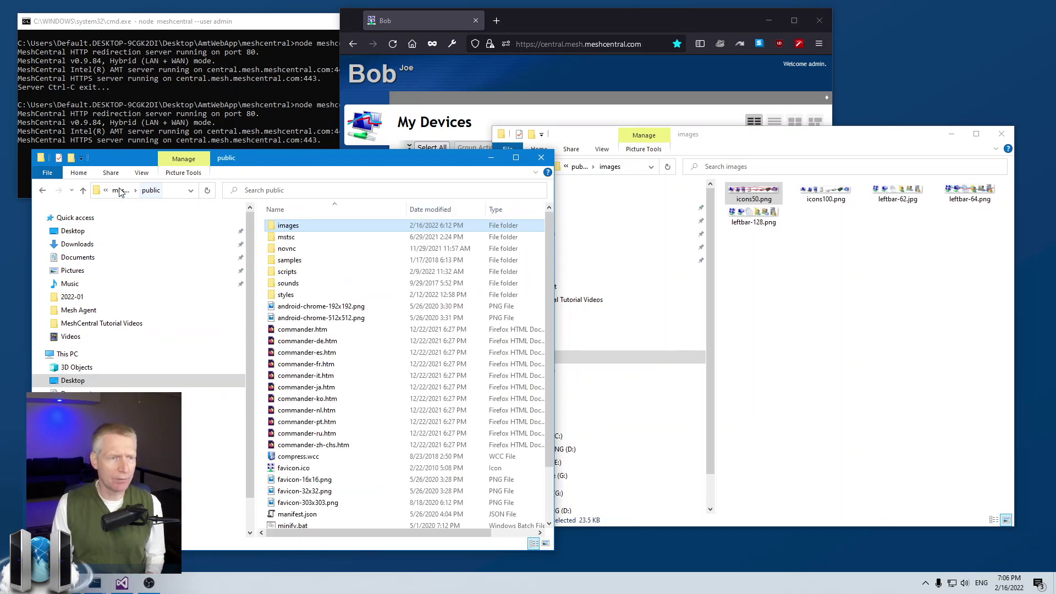
Look into the scripts folder twice, then go up through public to the meshcentral folder.
double_click(290, 273)
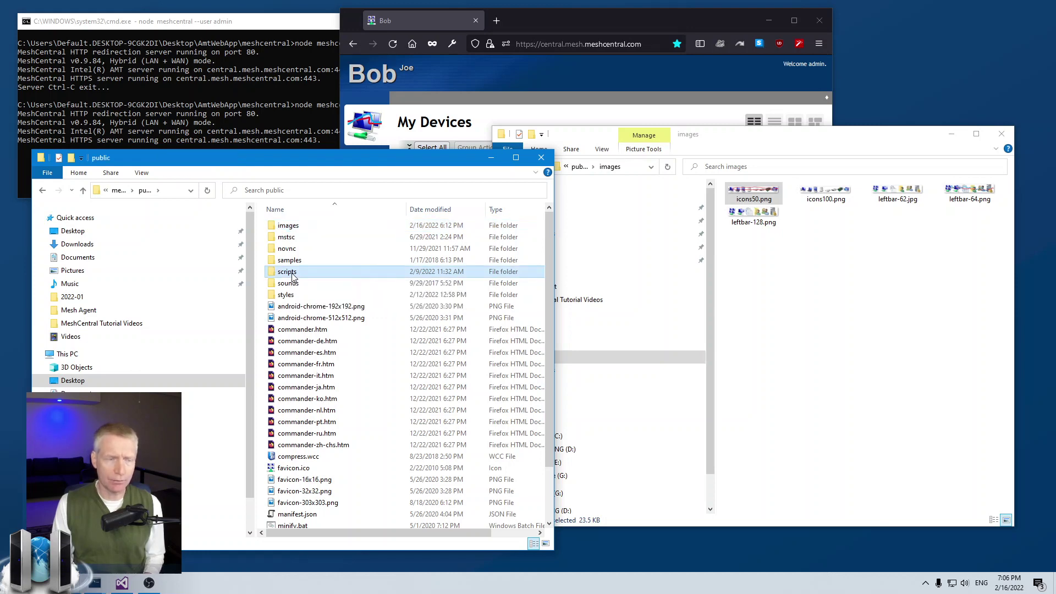
click(120, 191)
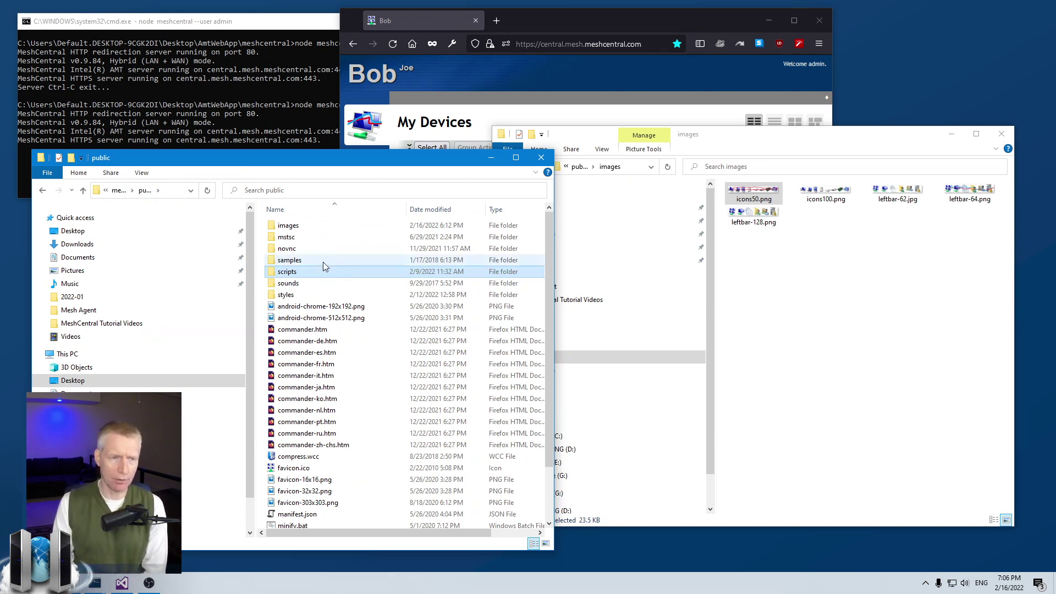
double_click(323, 273)
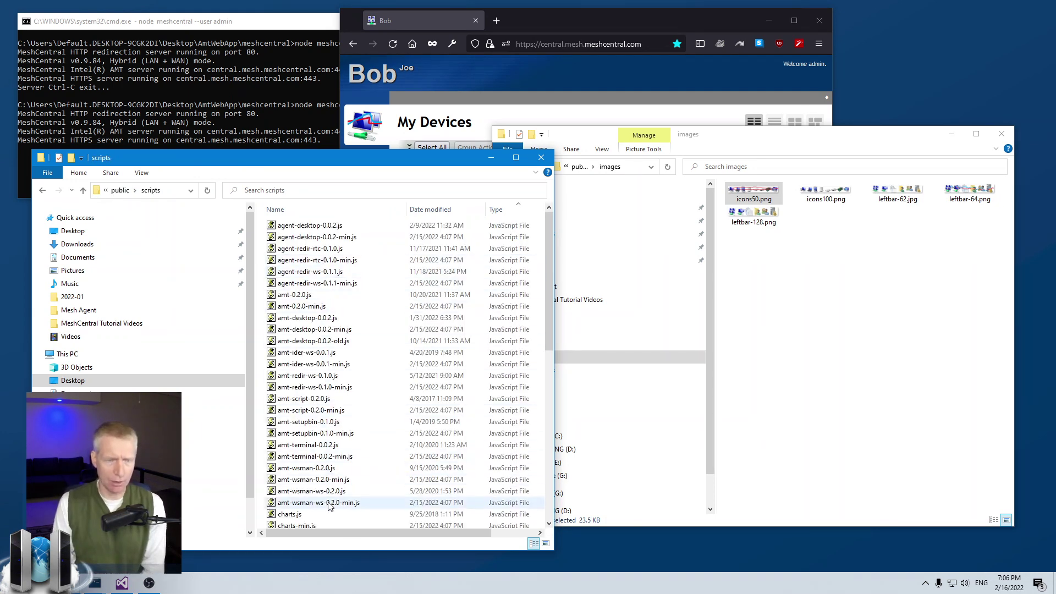
mouse_move(140, 298)
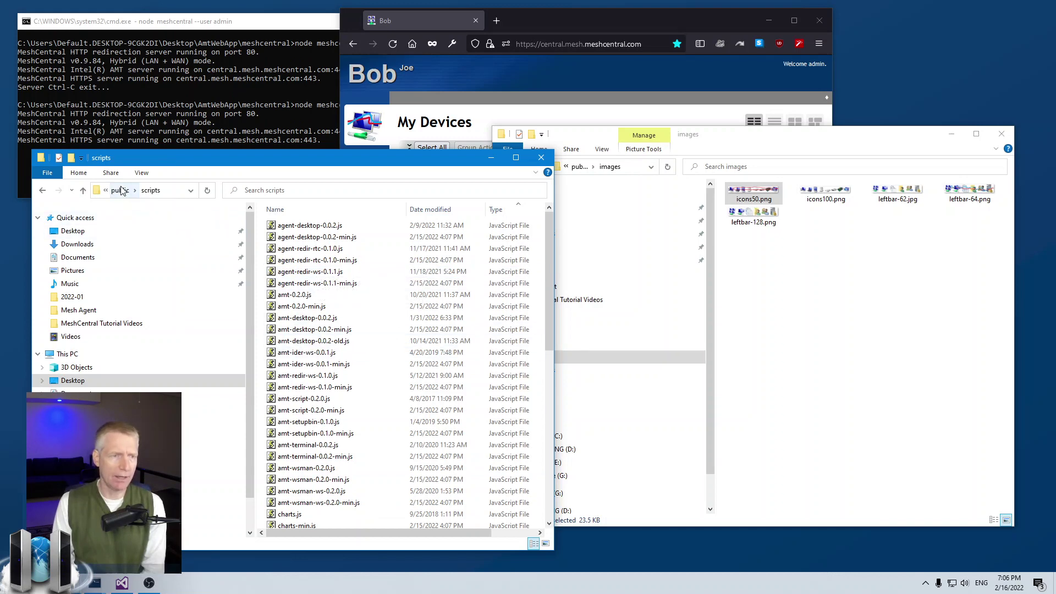
click(120, 190)
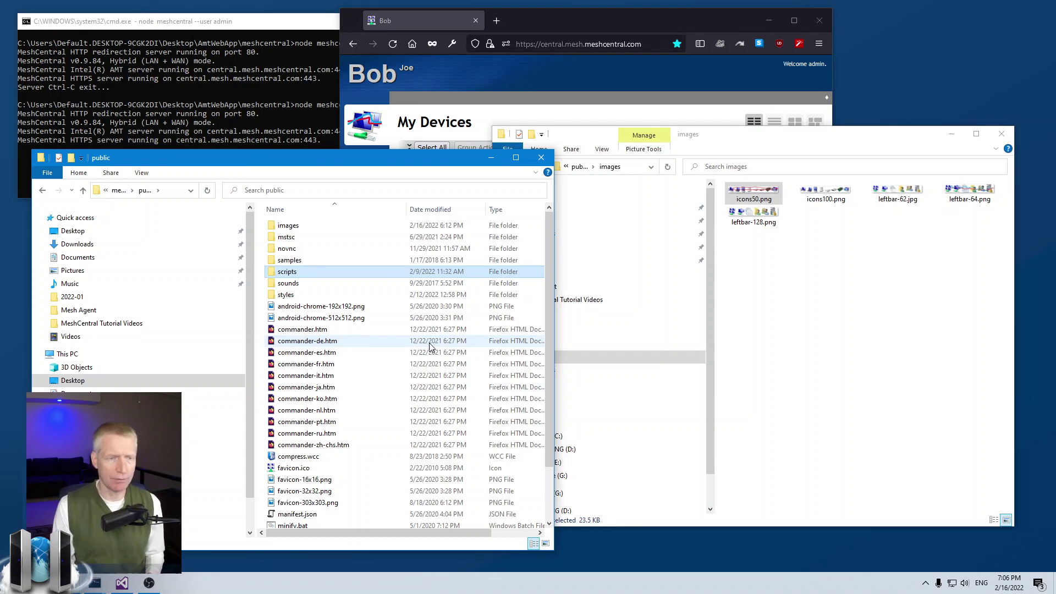
click(118, 192)
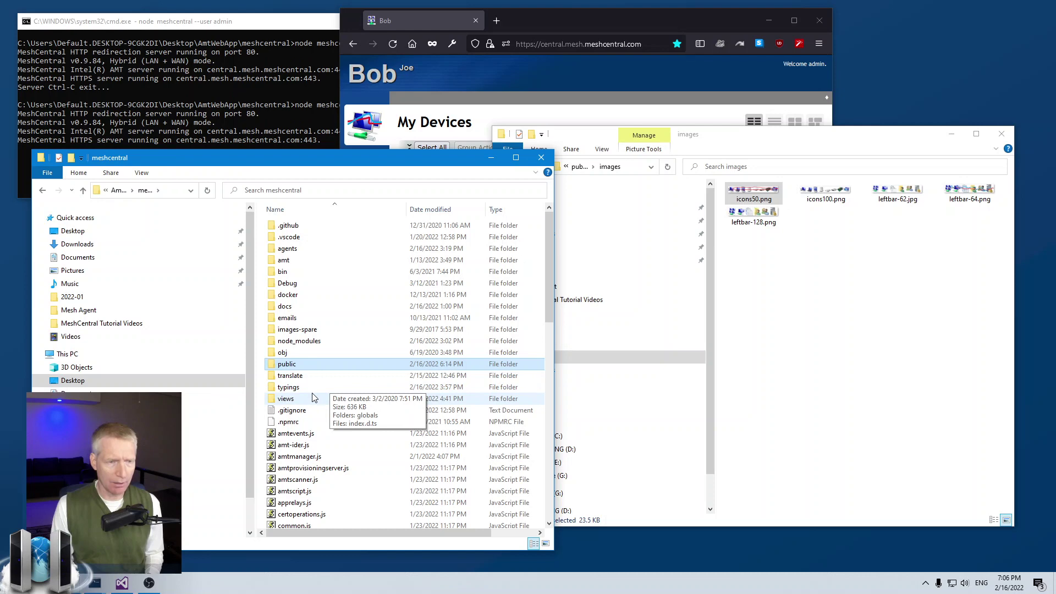
Select default.handlebars in meshcentral\views and open meshcentral-web\views in the other window.
double_click(312, 398)
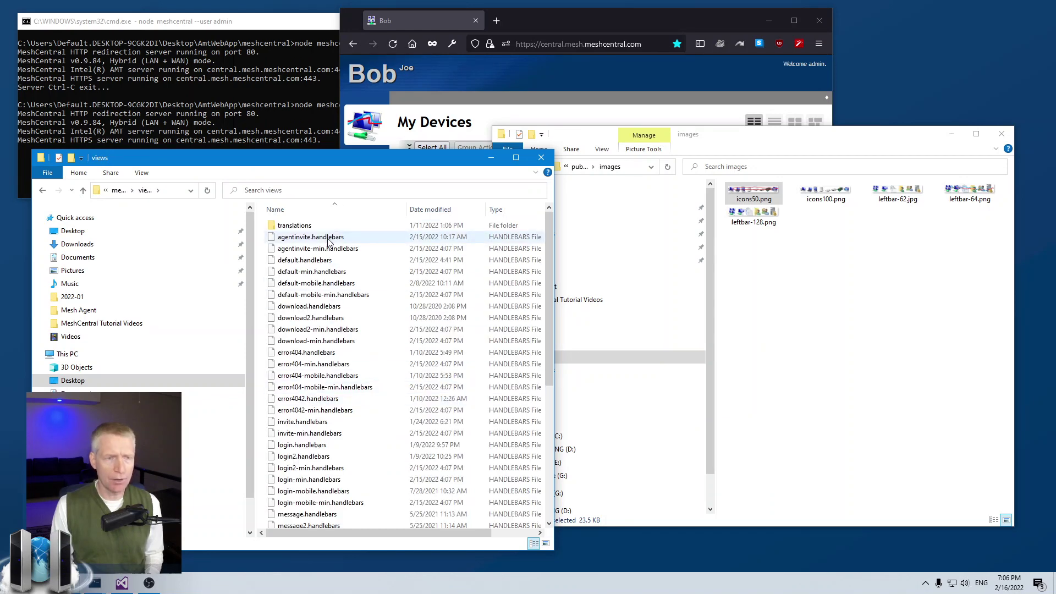
click(321, 262)
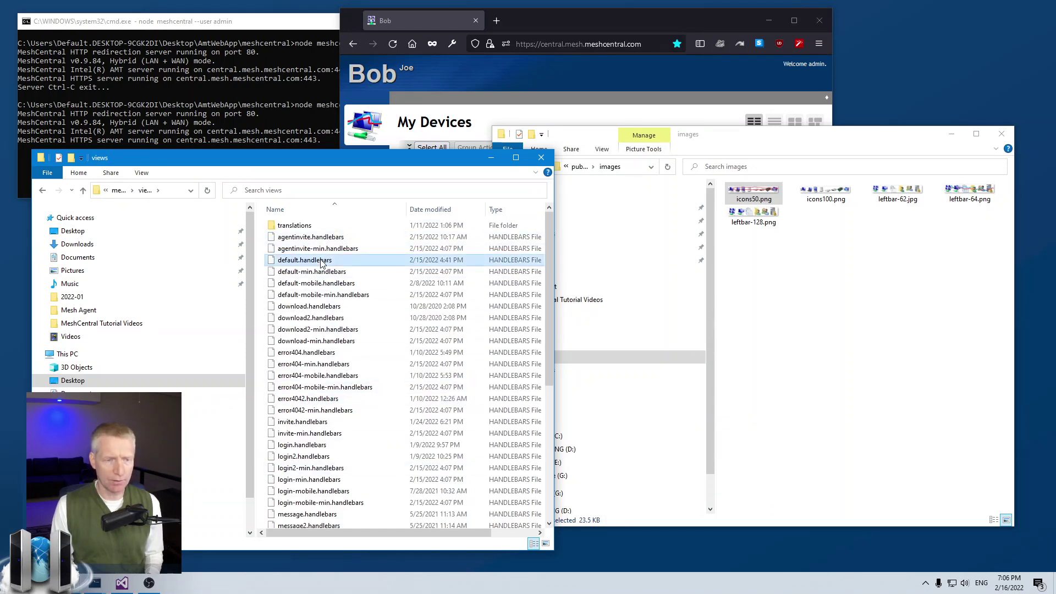
click(523, 172)
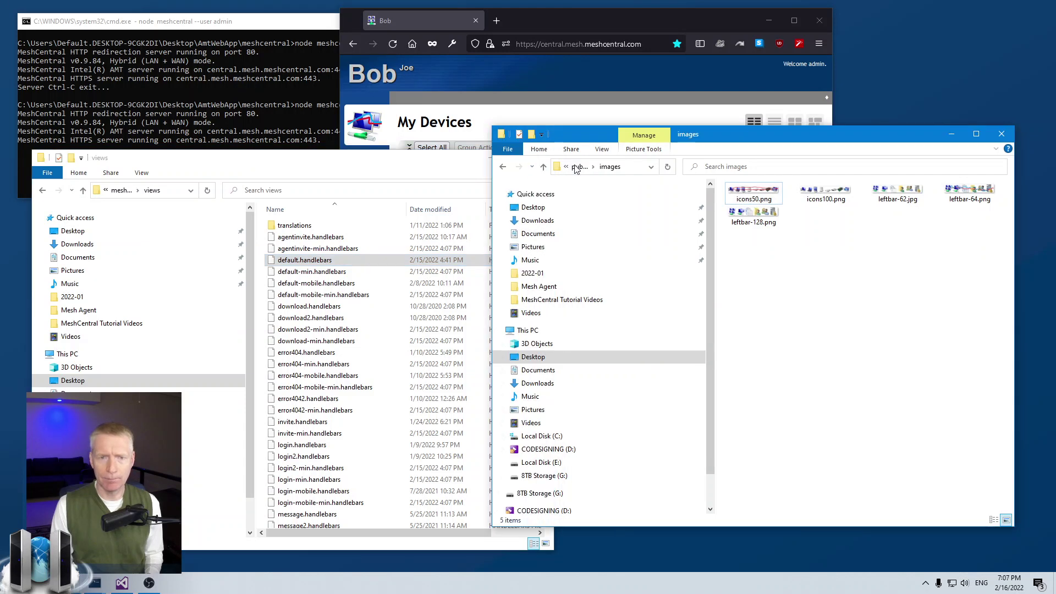
click(580, 167)
click(579, 167)
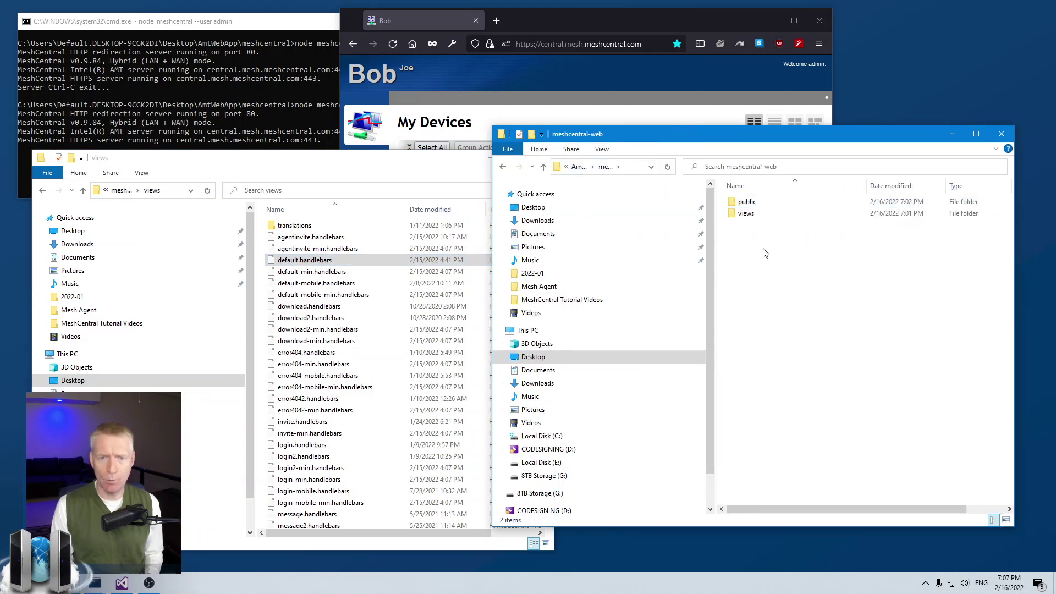
double_click(755, 215)
Copy default.handlebars into meshcentral-web's empty views folder.
drag(304, 260, 391, 253)
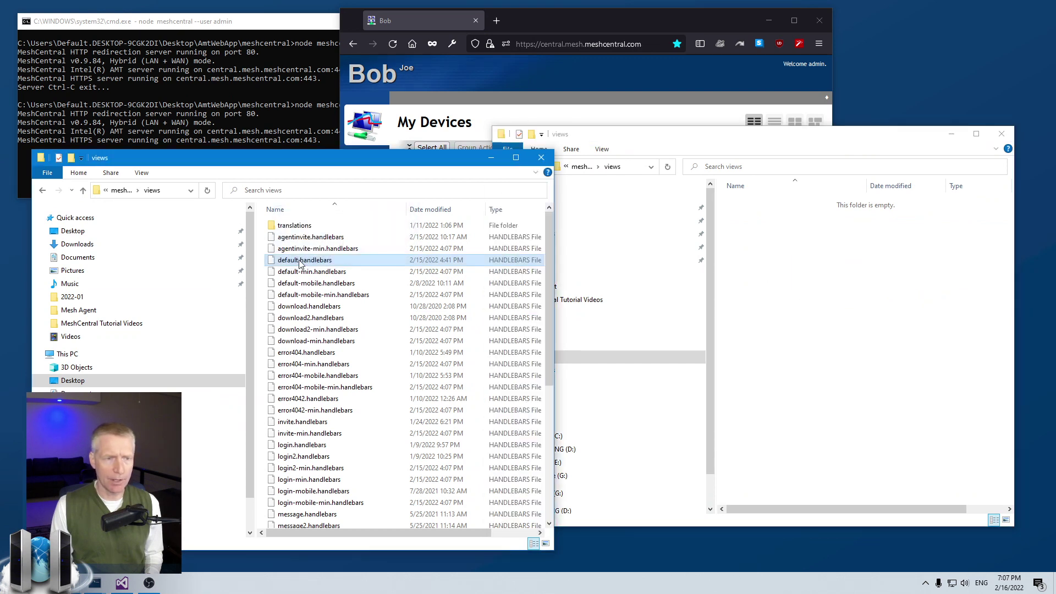
drag(391, 253, 838, 278)
click(853, 305)
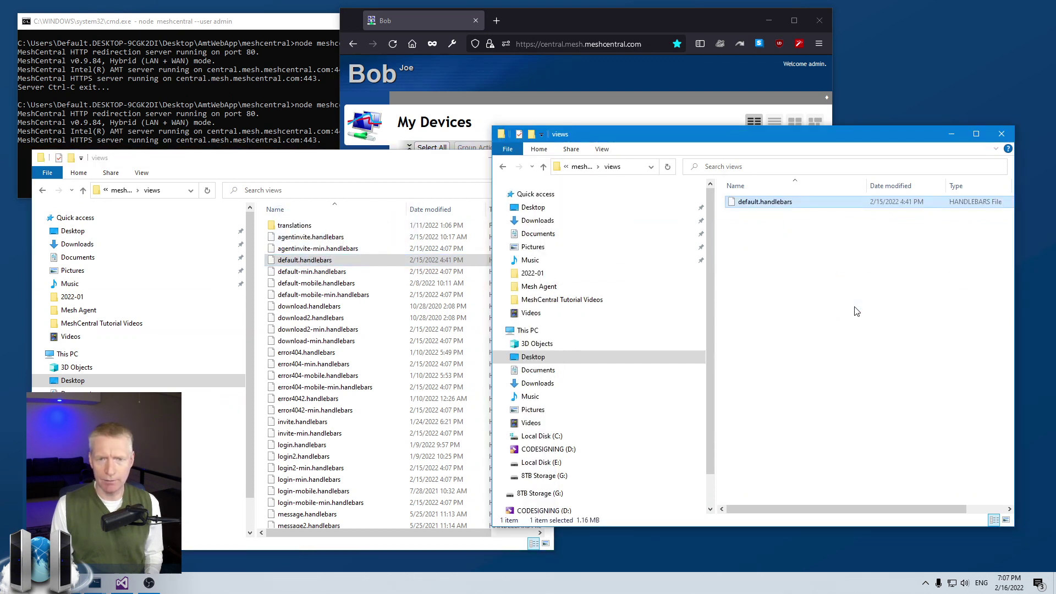
click(122, 583)
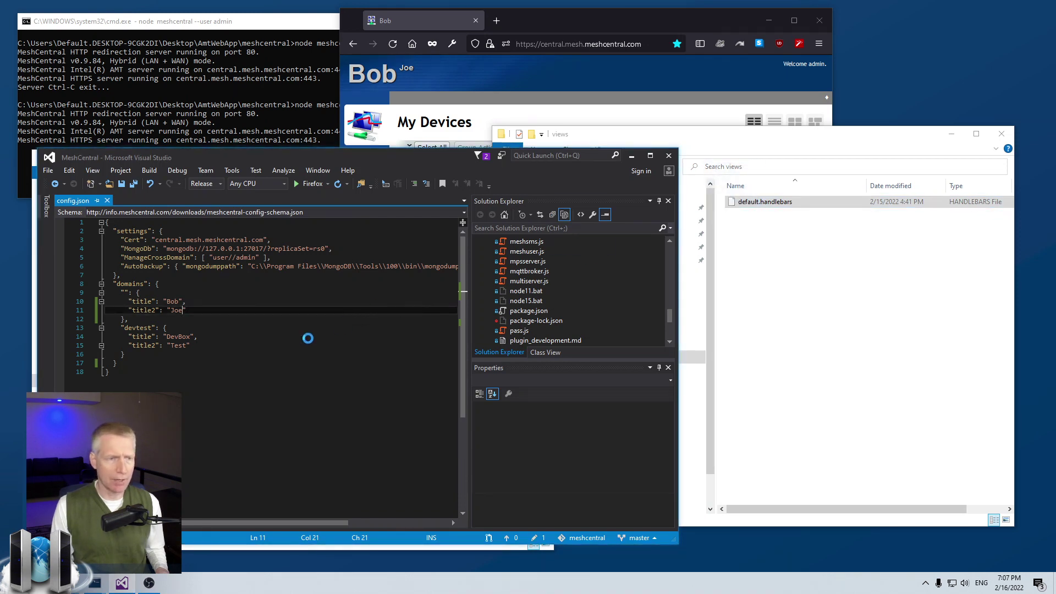
scroll(273, 345, down, 15)
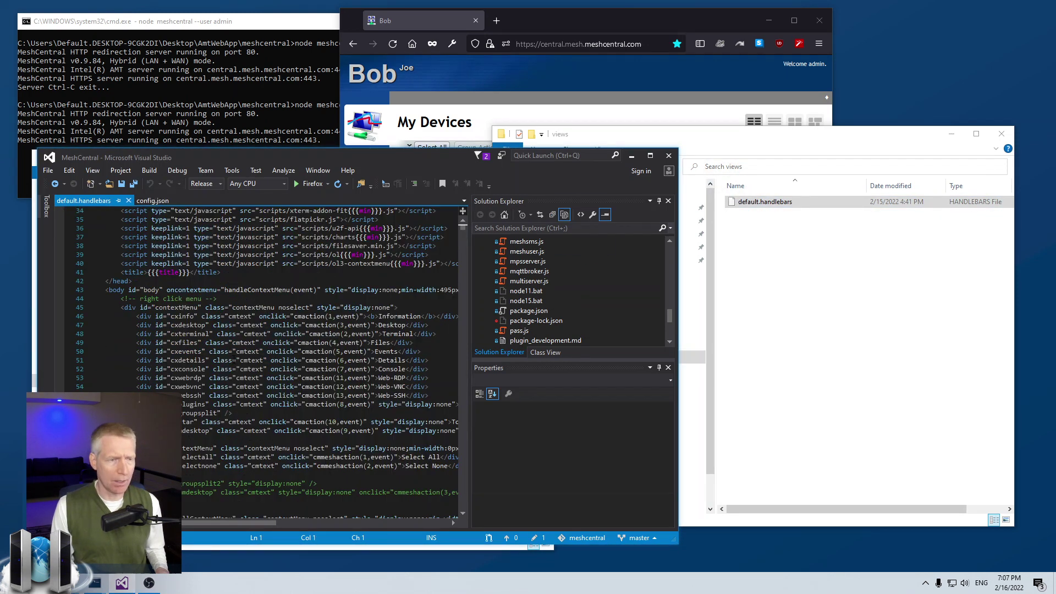
scroll(256, 348, down, 15)
scroll(240, 351, down, 15)
scroll(234, 355, down, 13)
scroll(234, 356, down, 13)
Search default.handlebars for {{{title to reach the title markup on line 132.
click(234, 360)
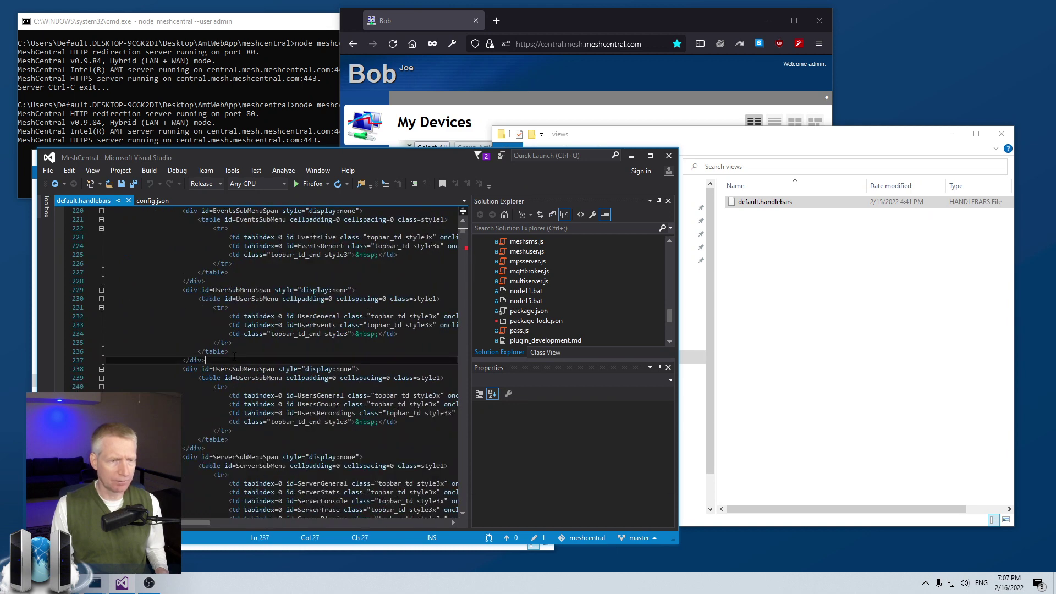
scroll(266, 355, down, 12)
key(alt+e)
key(Escape)
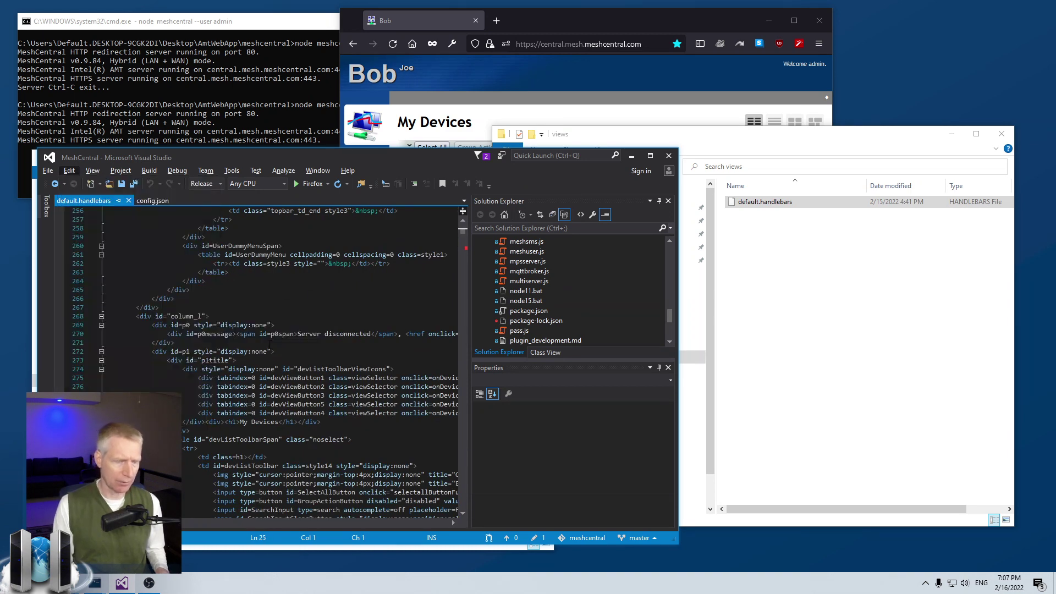
key(alt+e)
key(Escape)
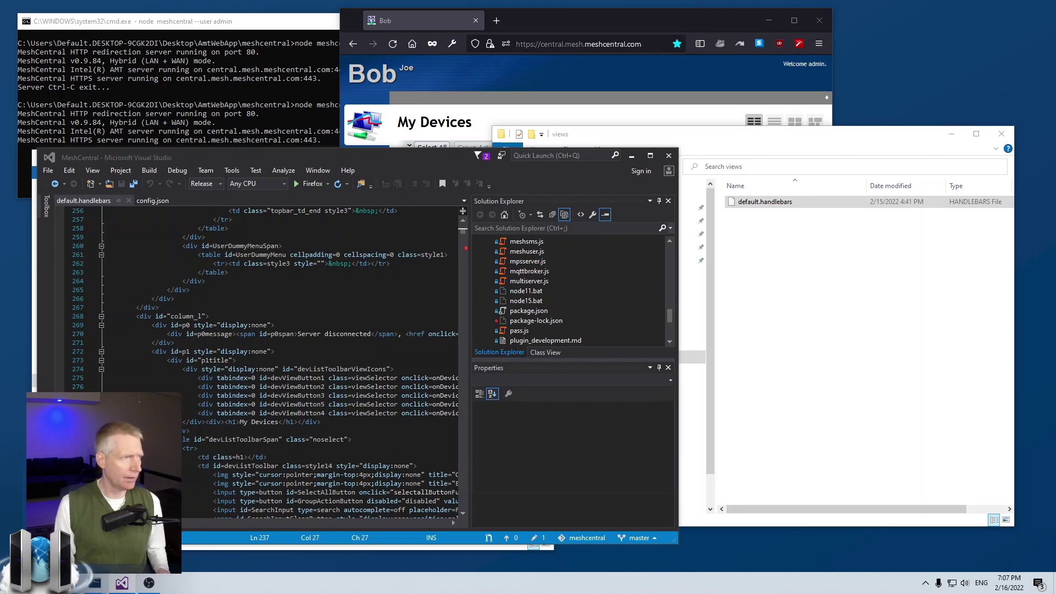
key(Escape)
key(alt+e)
key(f)
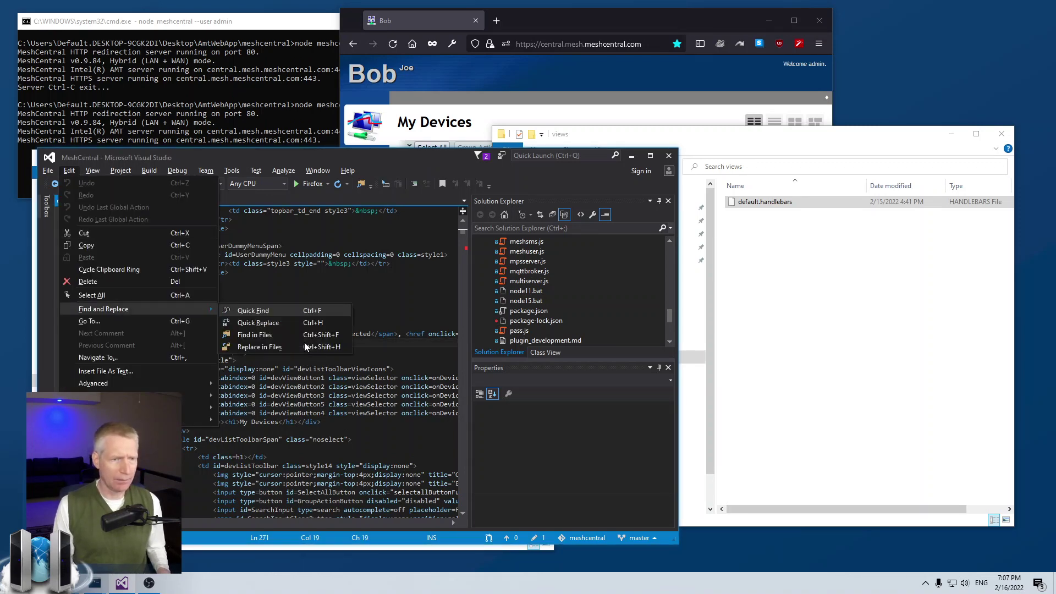
text(f{{)
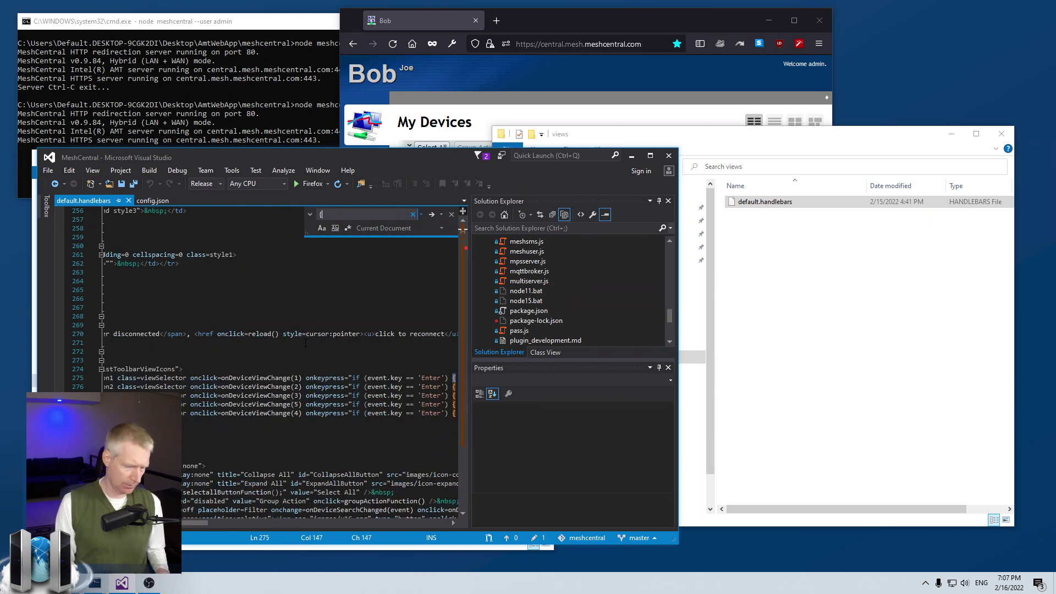
text({title)
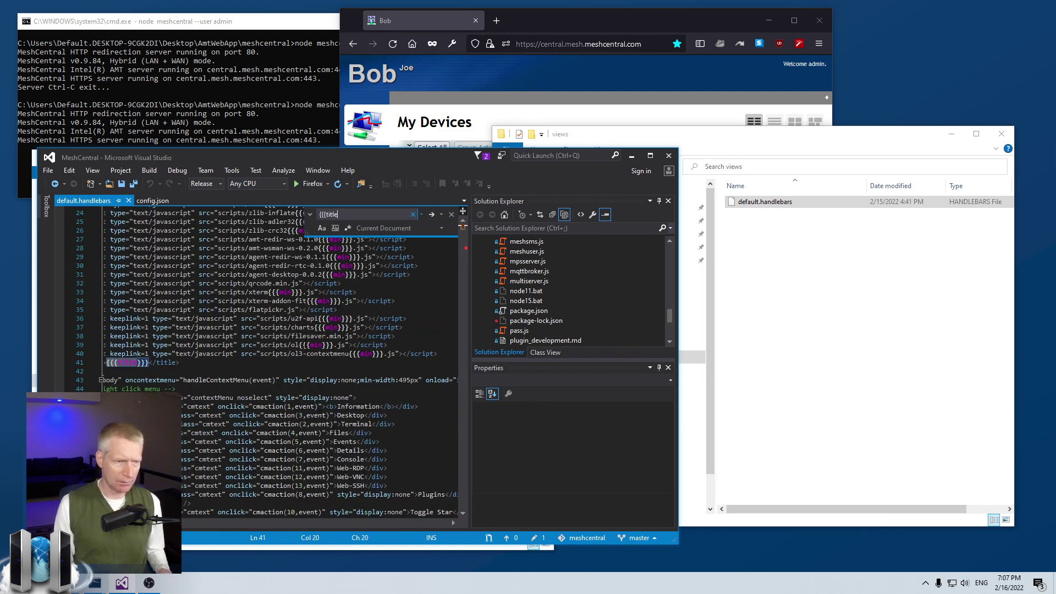
key(Return)
key(Escape)
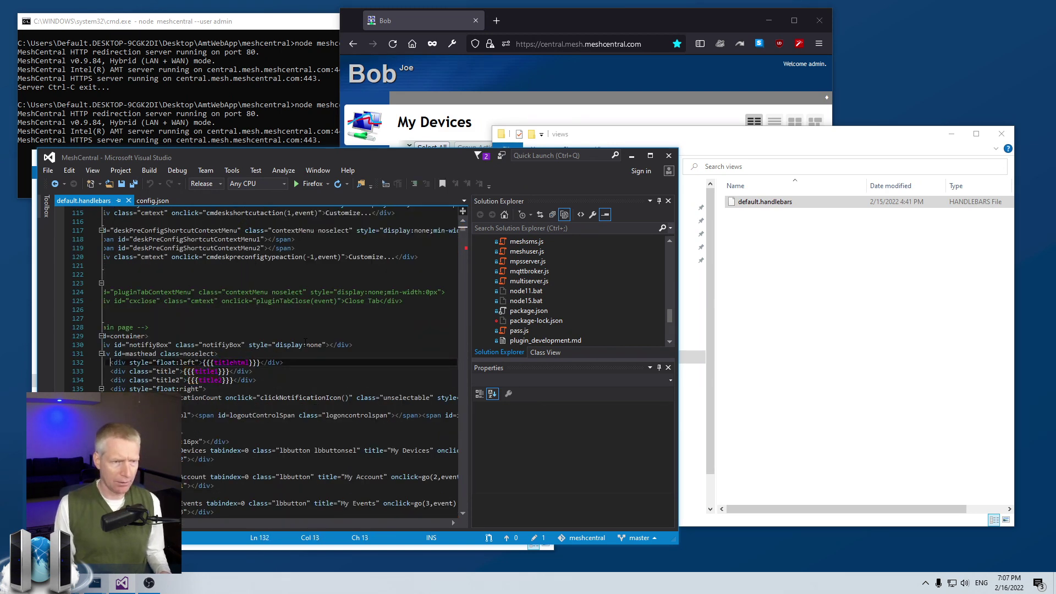
key(Home)
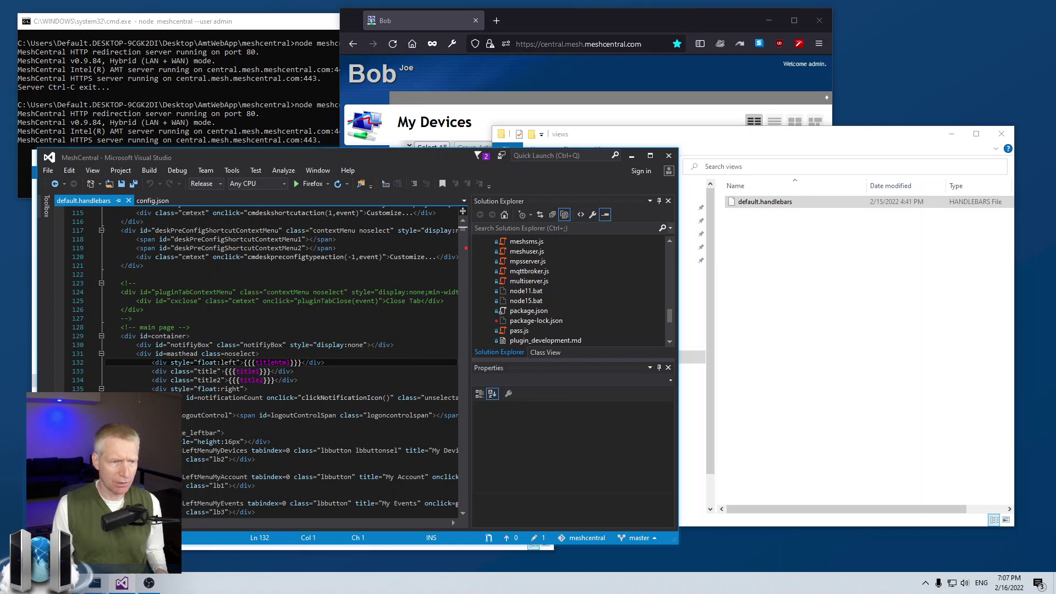
Add style="color:red" to the title div on line 133 and save the file.
click(220, 371)
text(stl)
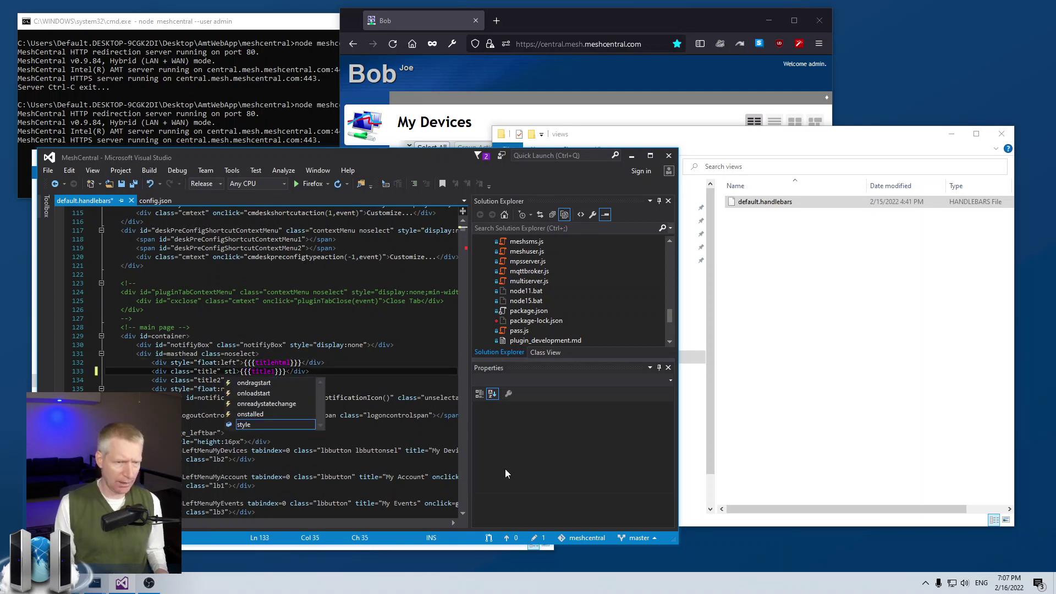
key(Tab)
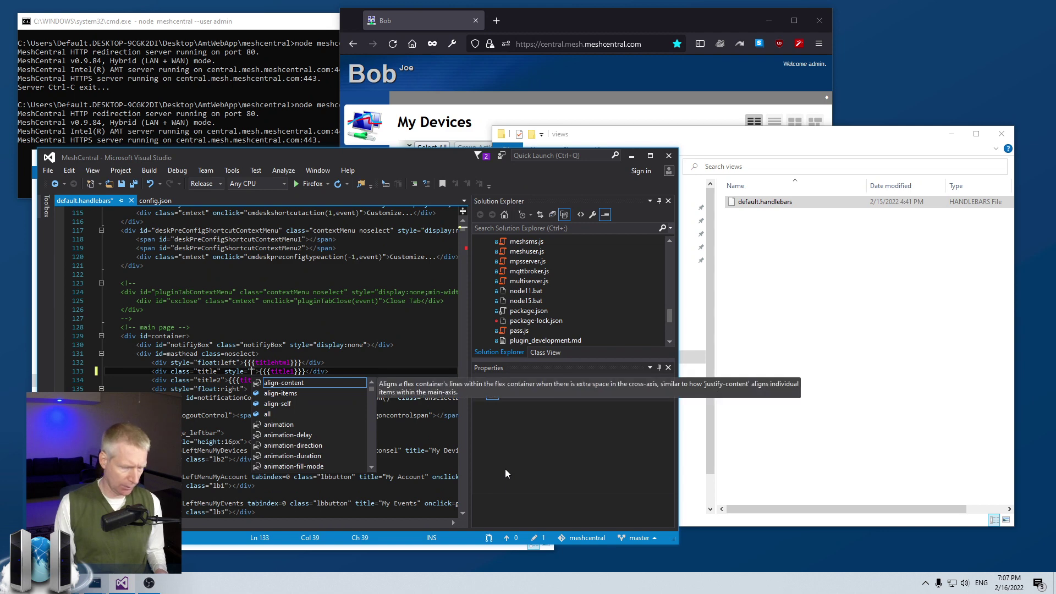
text(color:red)
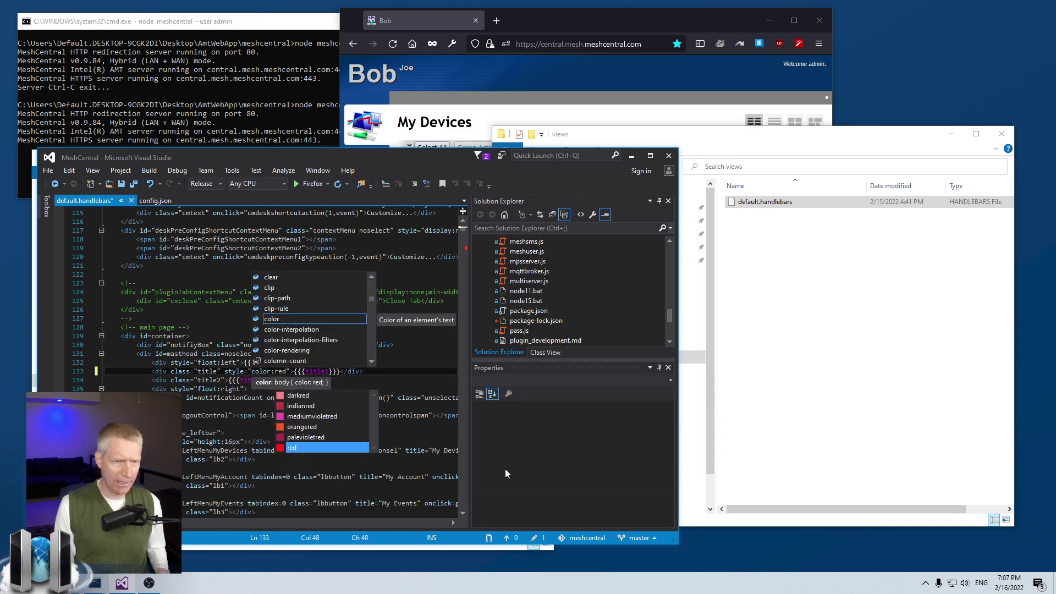
key(ctrl+s)
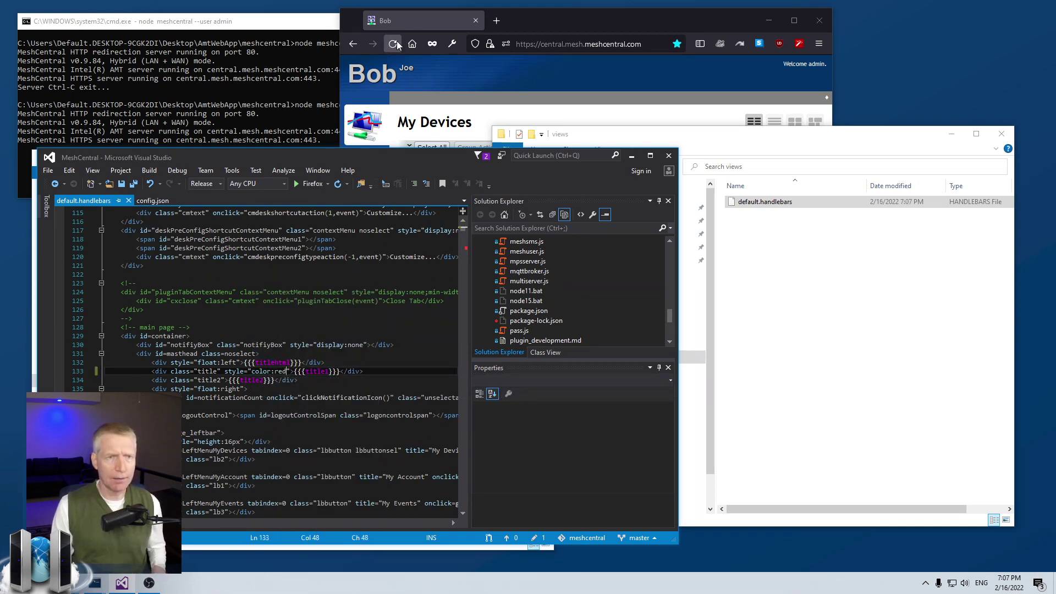
Reload MeshCentral to confirm the red 'Bob' title, then bring back the editor and views folder.
click(394, 44)
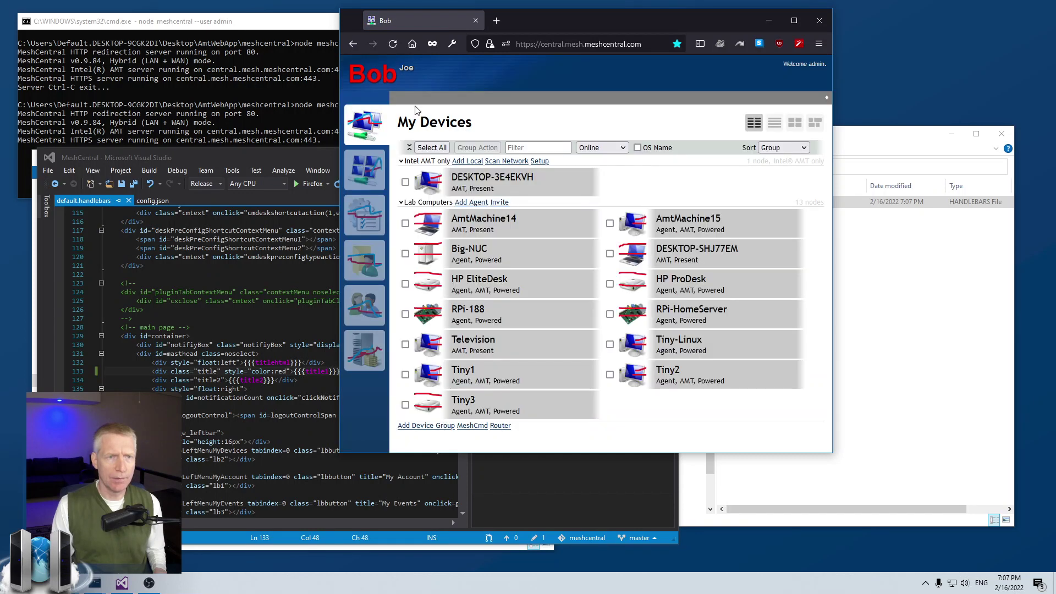
click(252, 381)
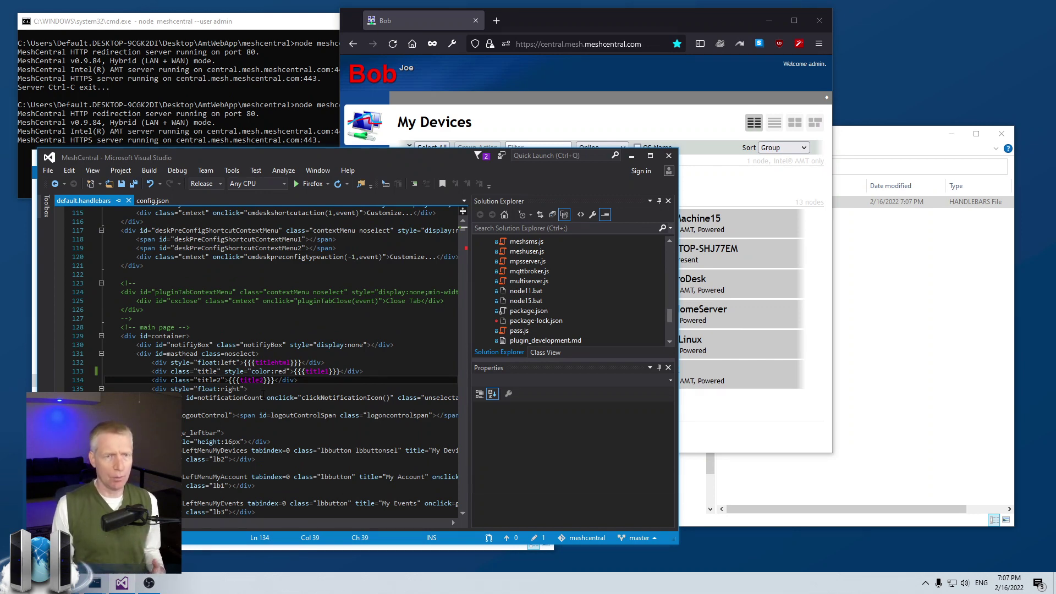
click(1002, 284)
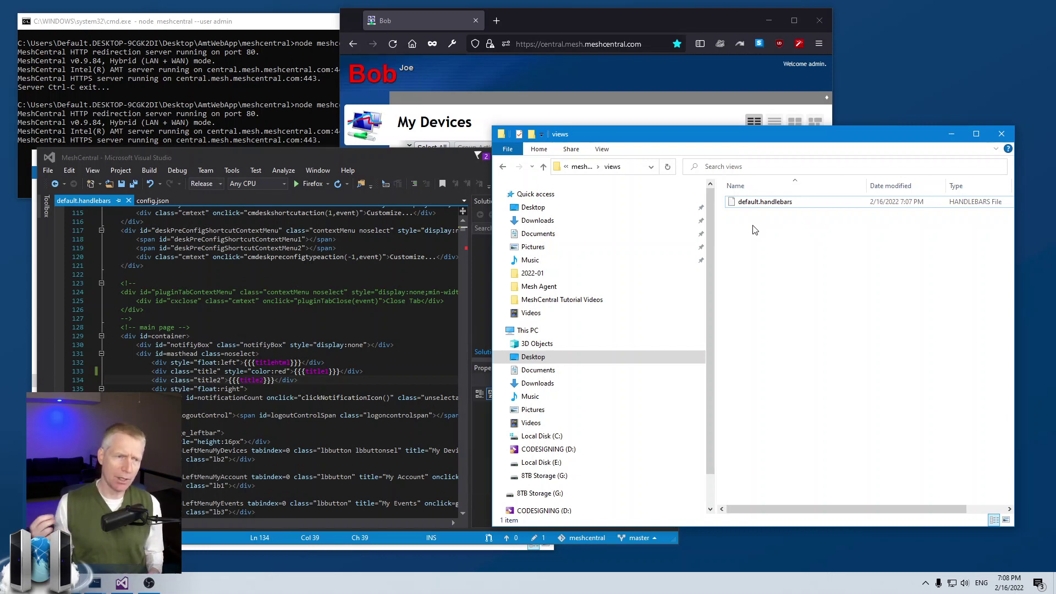
click(572, 75)
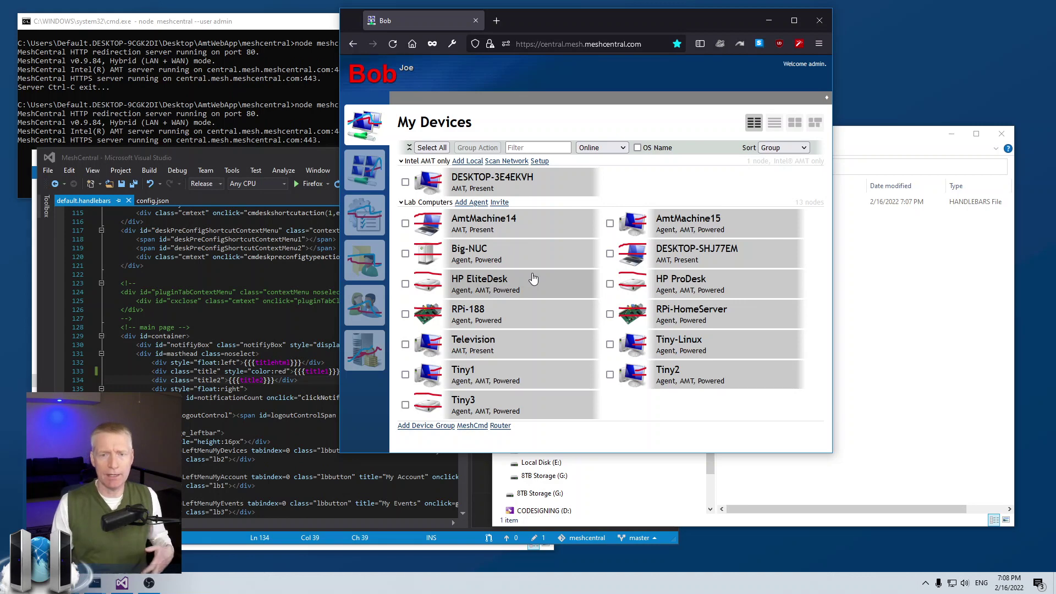
click(876, 307)
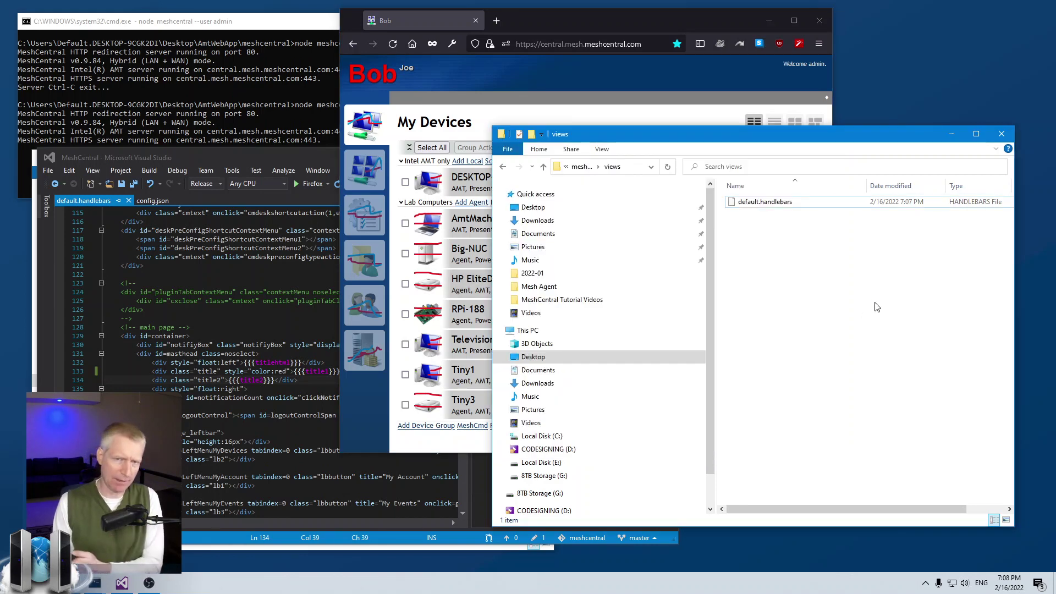